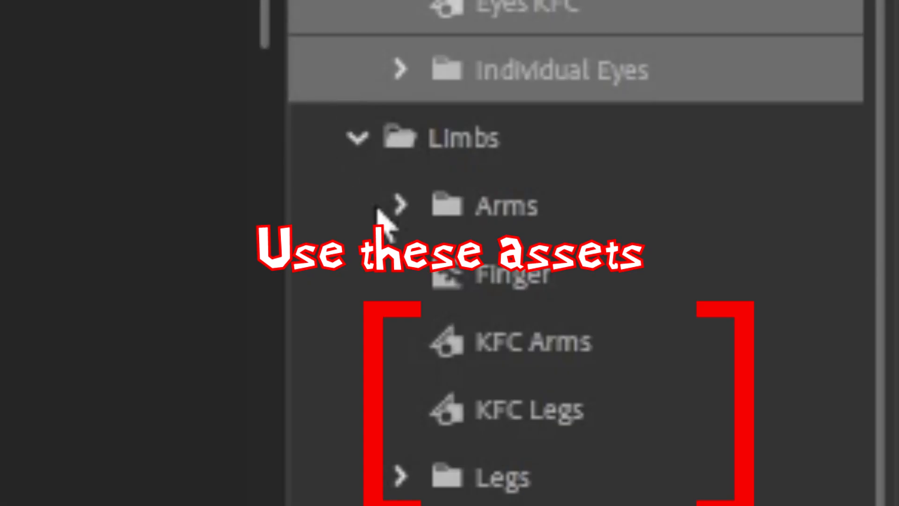
Step: Close the AAAAA Audition Materials.fla document after glancing at kak.fla
click(795, 271)
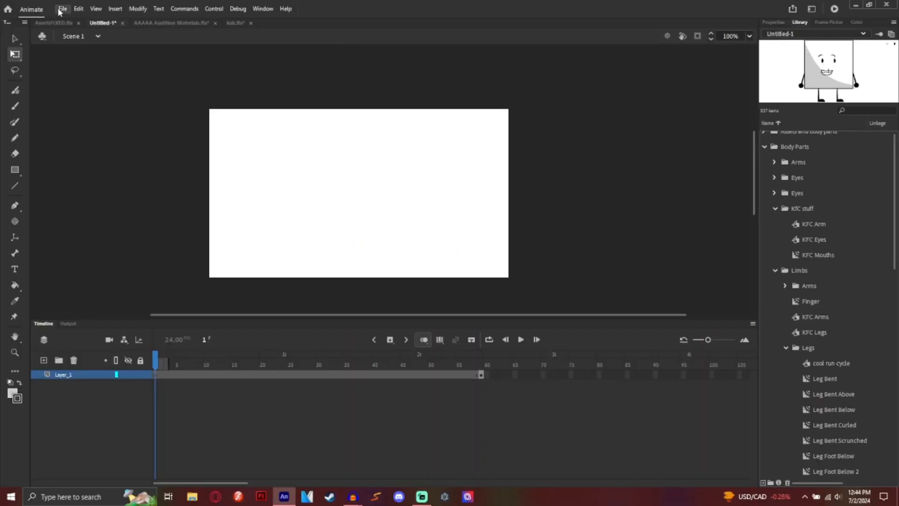
click(234, 23)
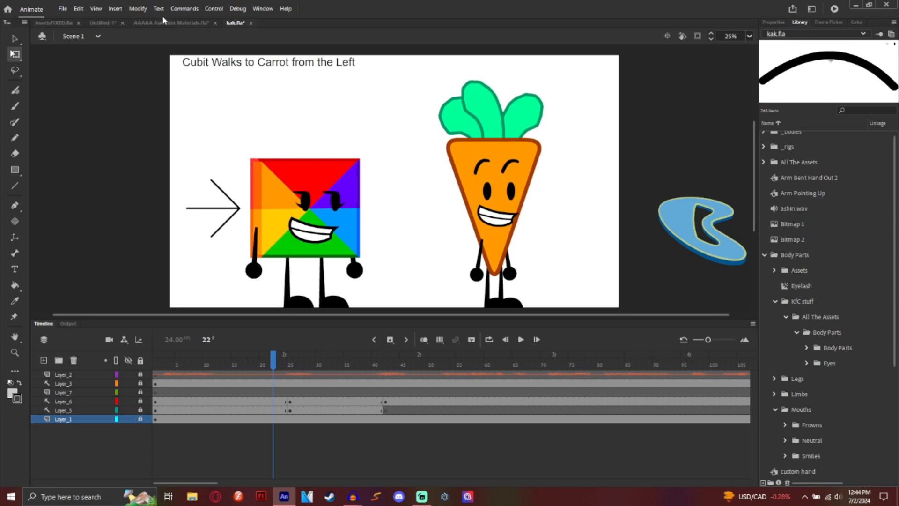
click(176, 23)
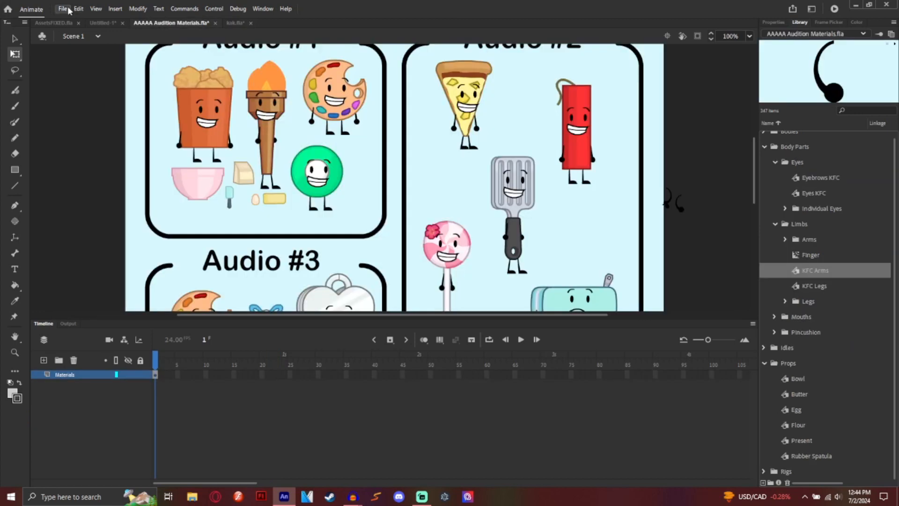
click(216, 23)
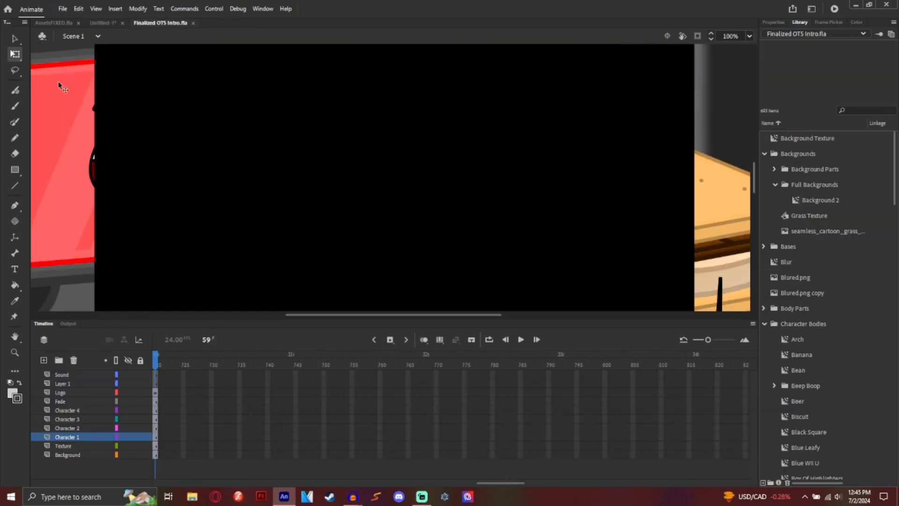
Step: In Untitled-1, browse the Finalized OTS Intro.fla library, then switch the Library back to Untitled-1
click(109, 23)
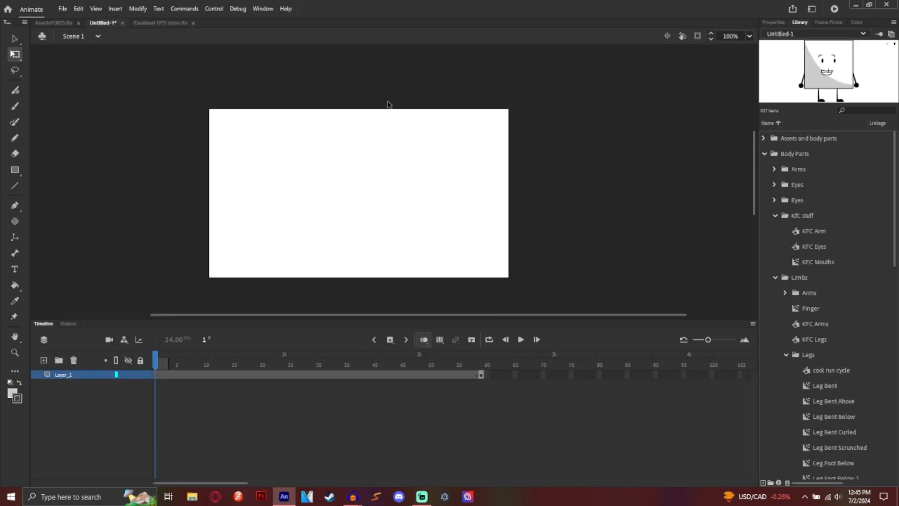
click(805, 35)
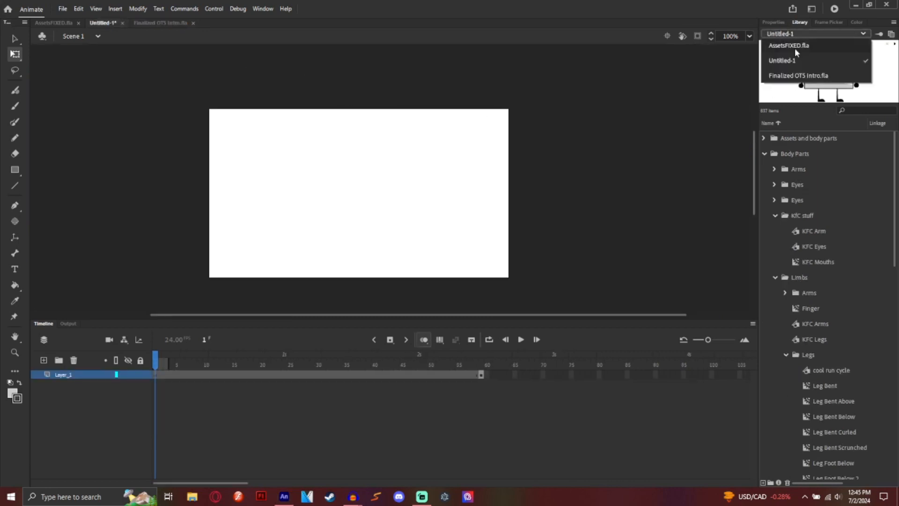
click(787, 75)
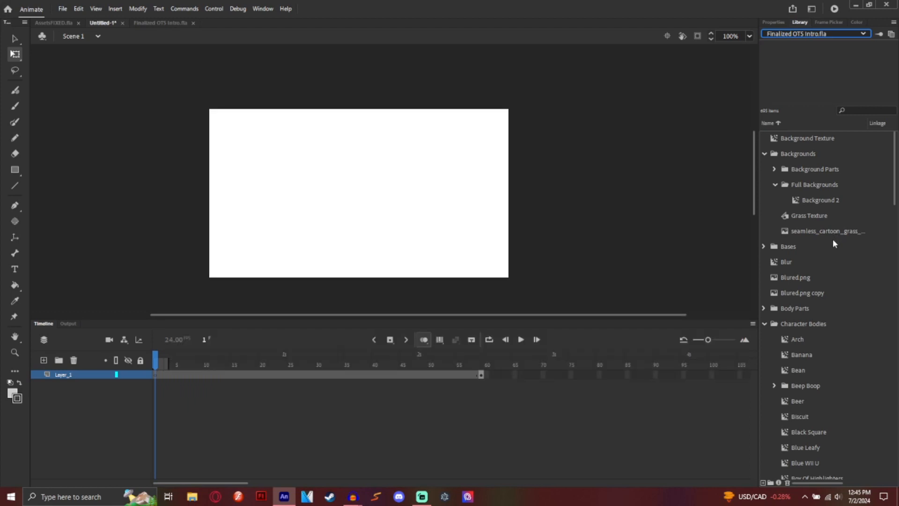
scroll(831, 239, down, 5)
scroll(820, 235, down, 12)
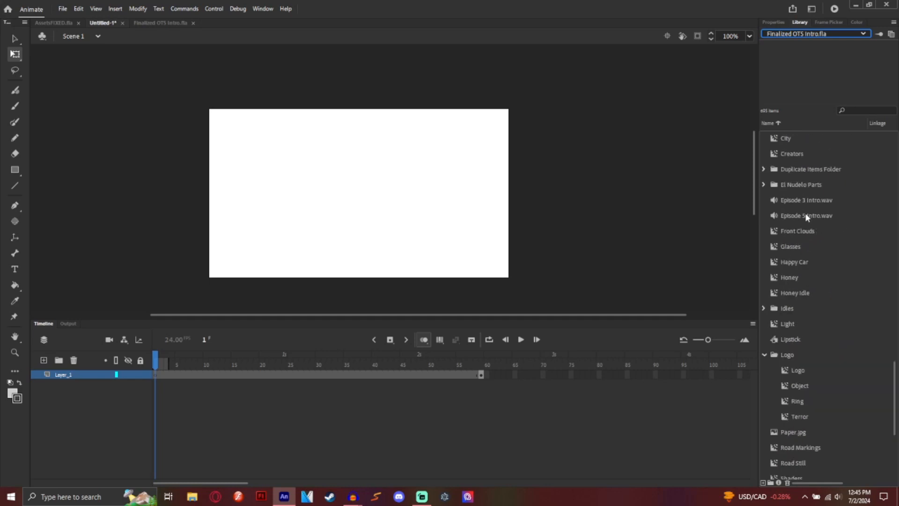
click(817, 32)
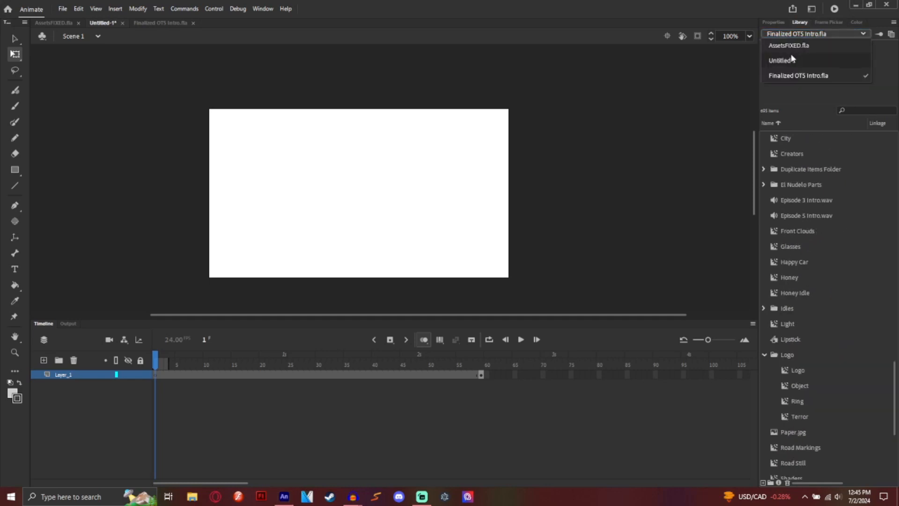
click(791, 45)
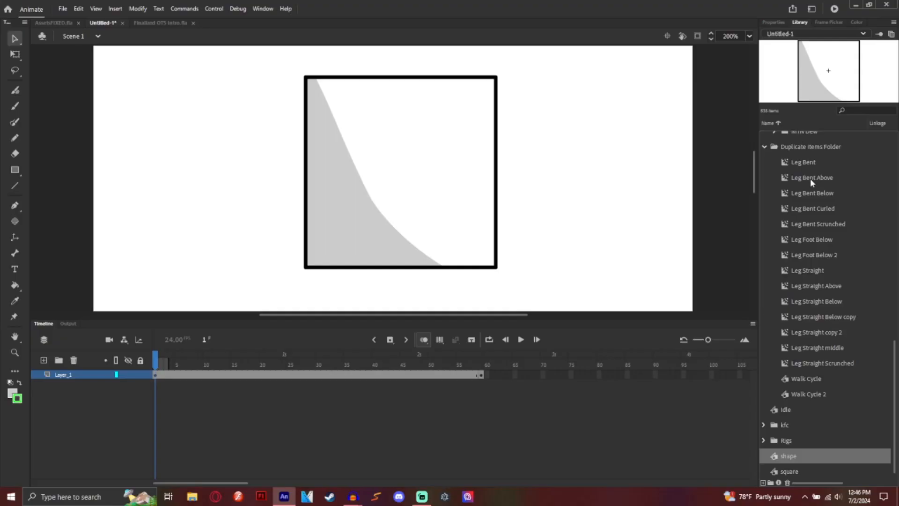
Step: Expand the kfc folder and place a KFC Mouth instance on the stage
scroll(811, 182, down, 1)
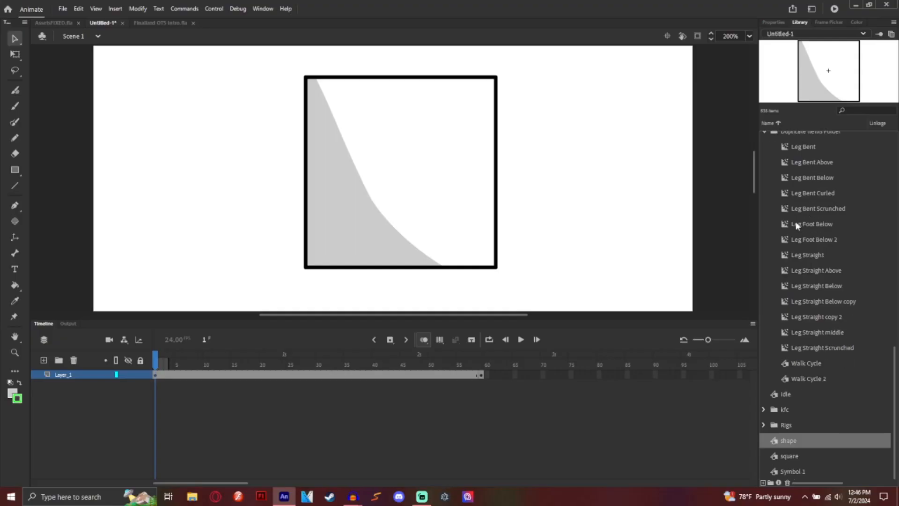
click(763, 410)
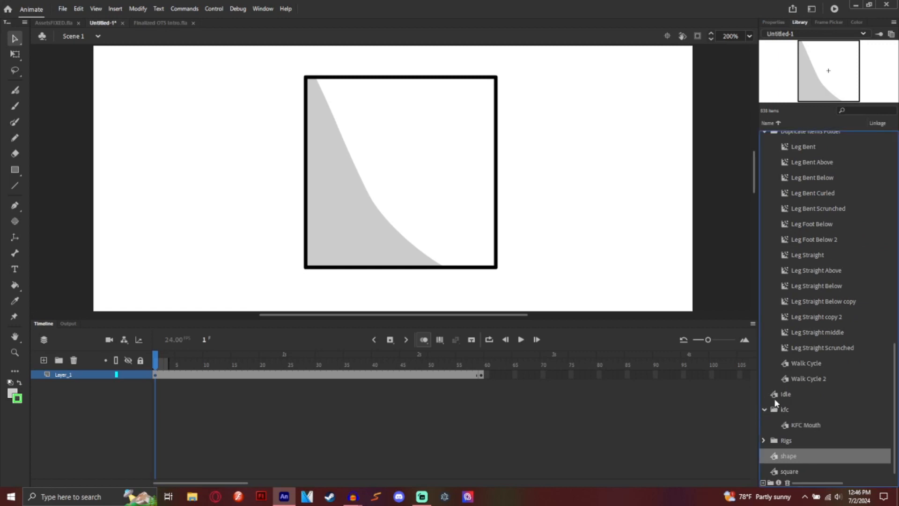
scroll(838, 217, up, 10)
scroll(811, 201, down, 5)
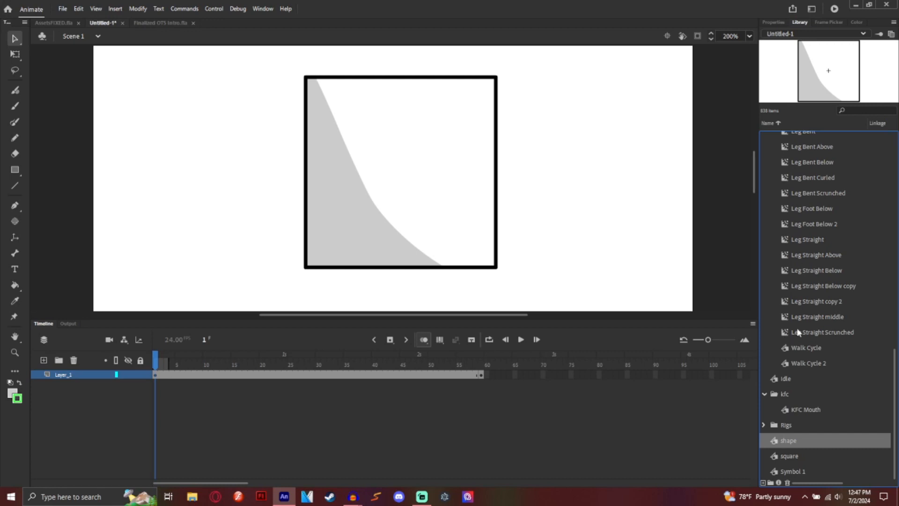
drag(788, 410, 557, 171)
click(576, 174)
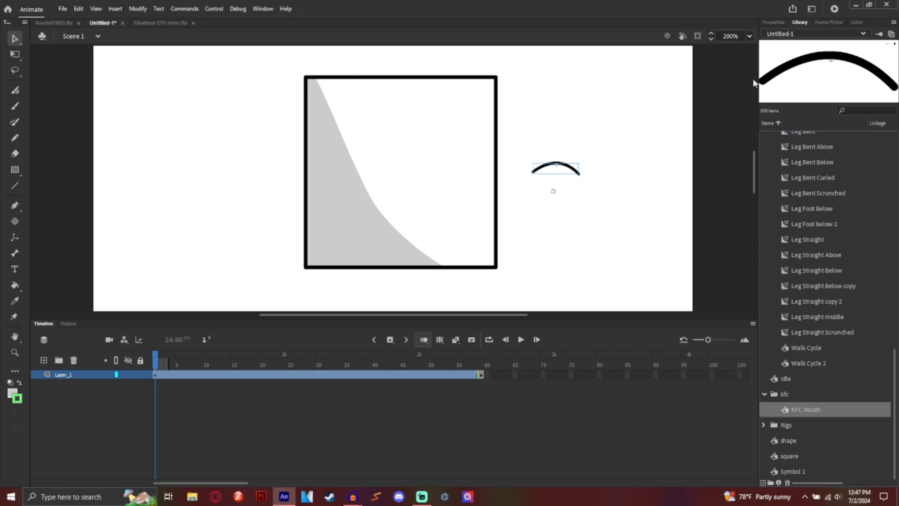
Step: Set the mouth to Single Frame looping on mouth shape 15 in Frame Picker
click(828, 22)
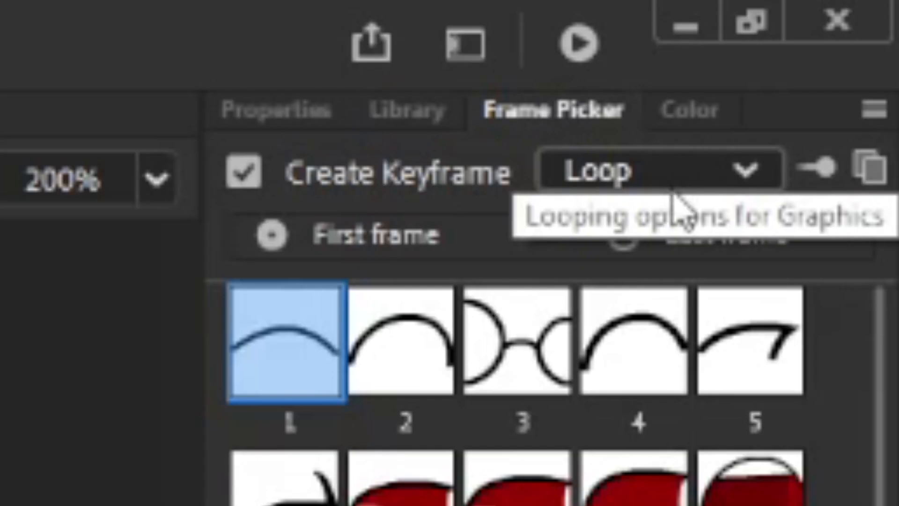
click(651, 183)
click(628, 379)
scroll(825, 149, down, 20)
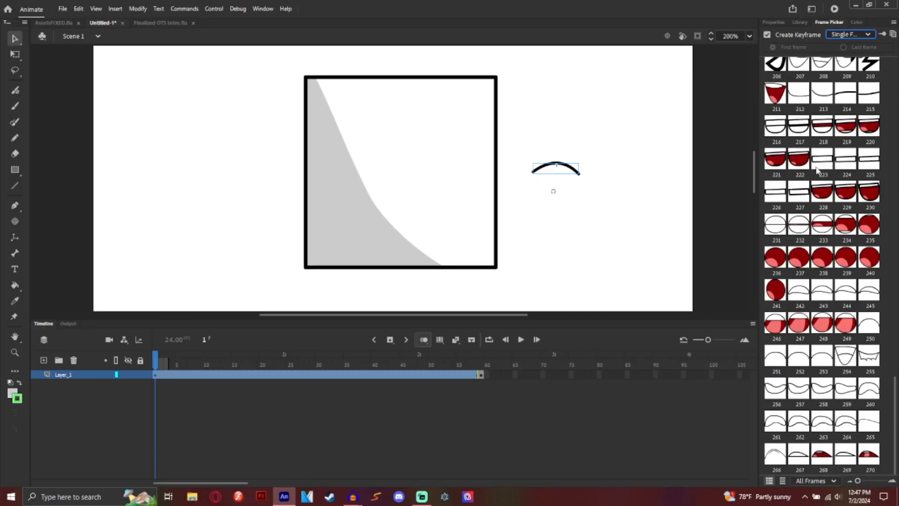
scroll(817, 171, up, 20)
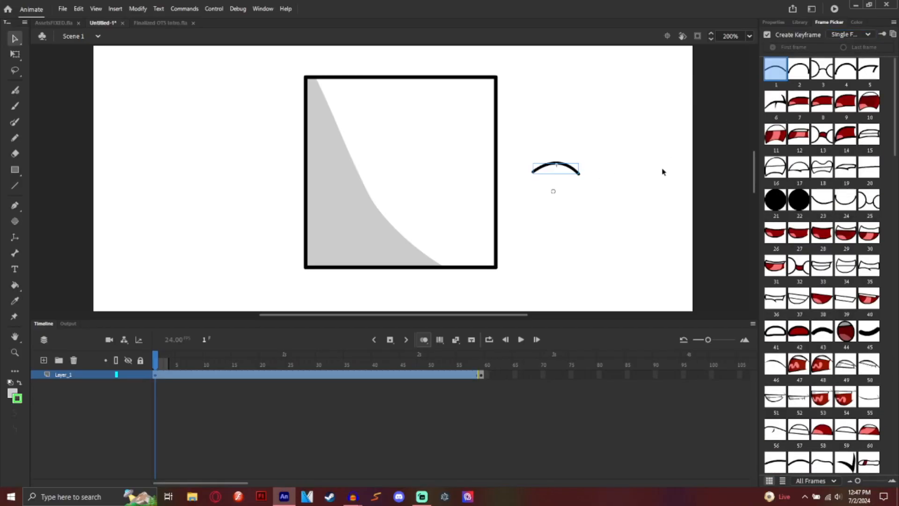
click(870, 136)
Step: Move the mouth's pivot to its corner and position it inside the lower square
click(15, 54)
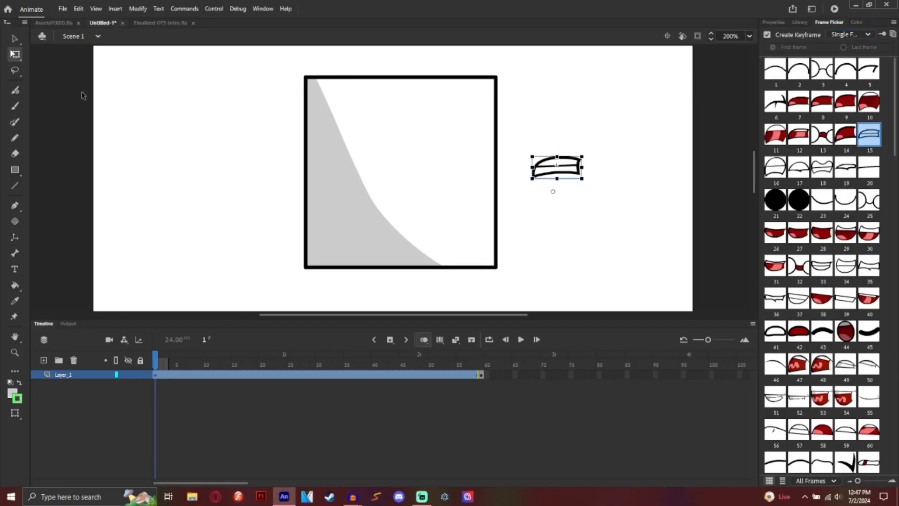
drag(553, 192, 585, 154)
drag(573, 171, 409, 206)
click(733, 137)
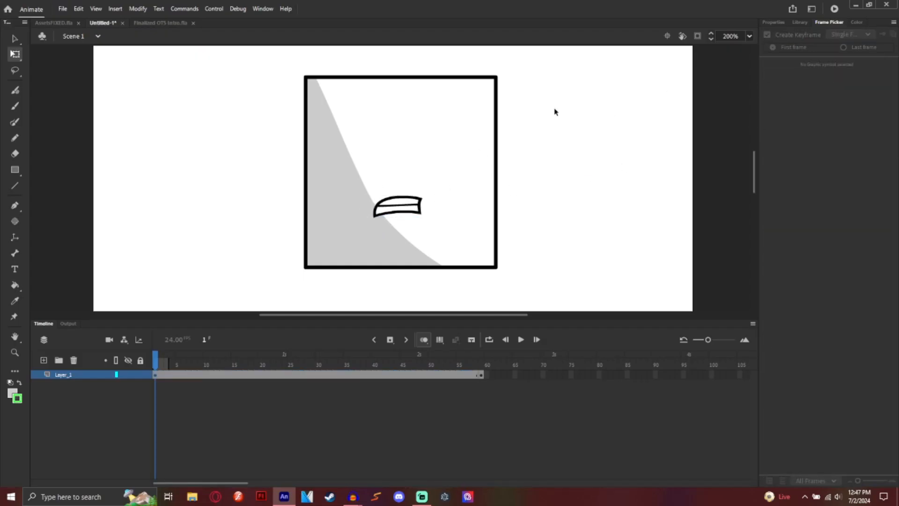
Step: Place a KFC Eyes instance from the Library onto the stage
click(799, 22)
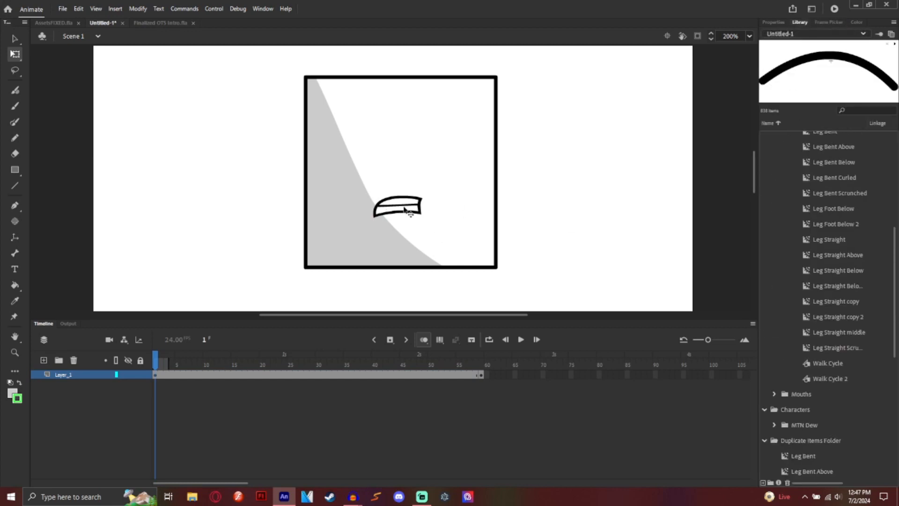
scroll(806, 274, up, 5)
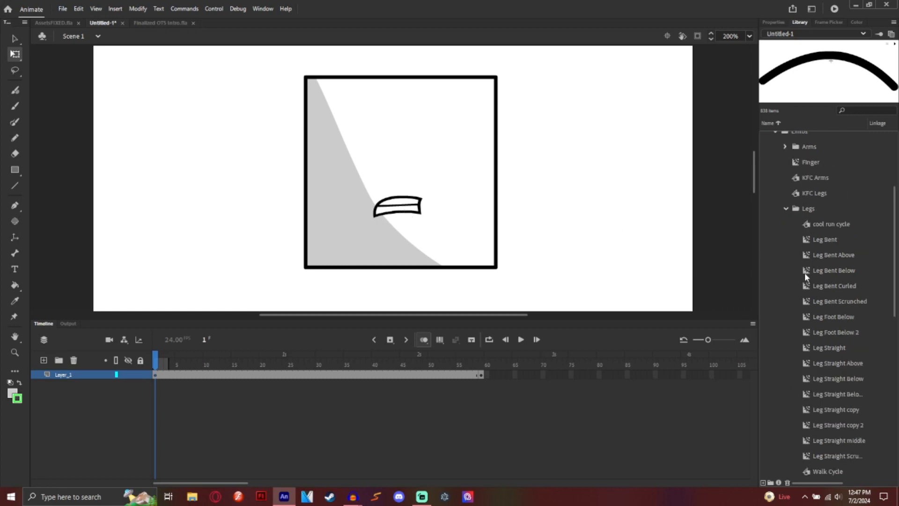
click(831, 209)
drag(831, 208, 554, 180)
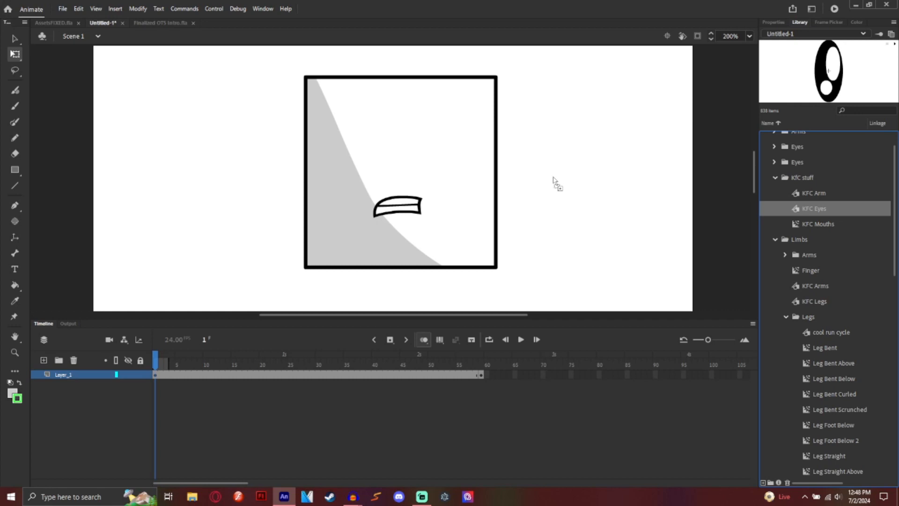
drag(553, 180, 606, 203)
click(552, 177)
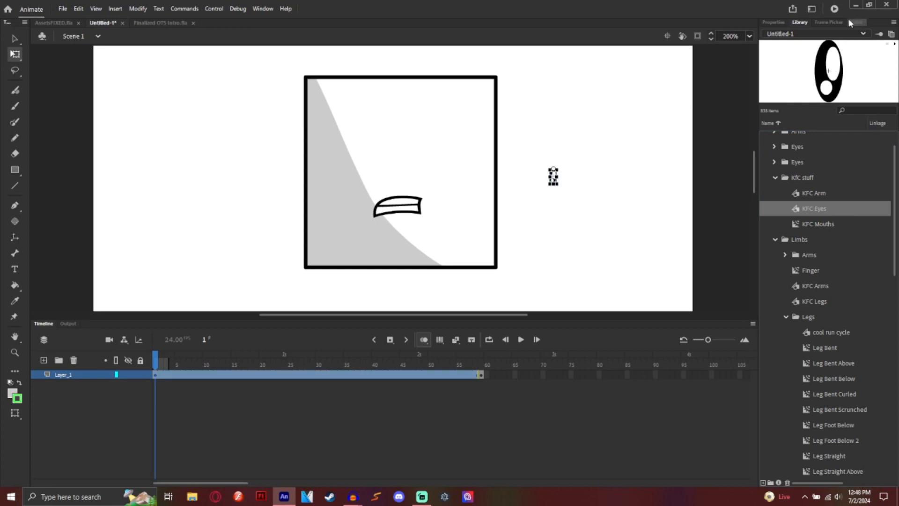
Step: Set the eye to Single Frame pose 264 and move it above the mouth
click(830, 22)
scroll(850, 89, down, 5)
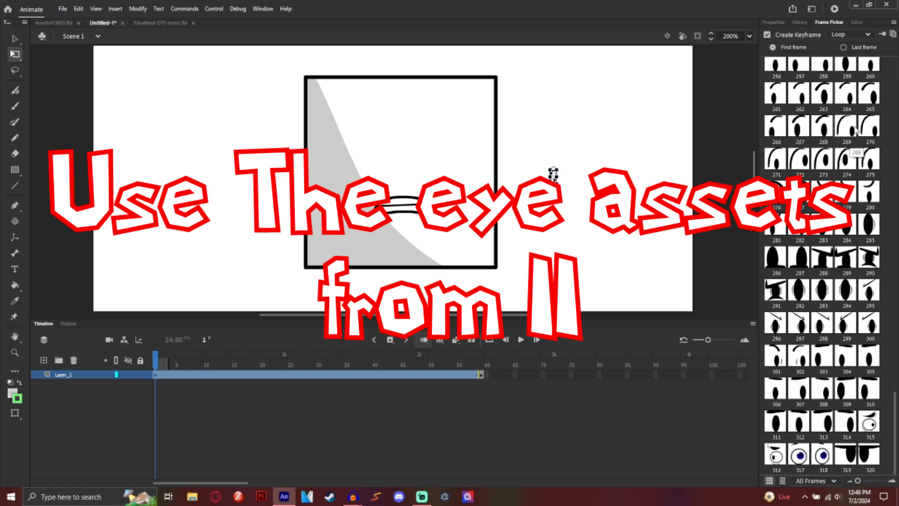
click(851, 101)
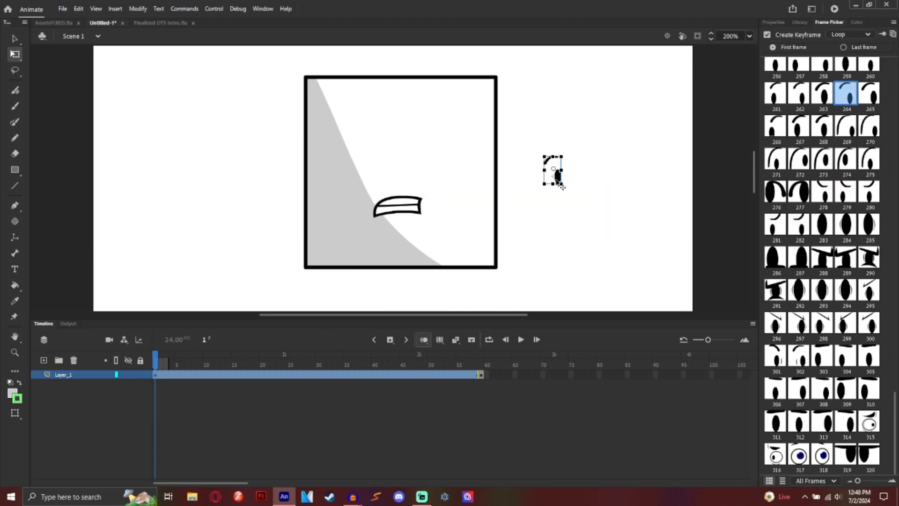
drag(550, 180, 381, 155)
click(843, 35)
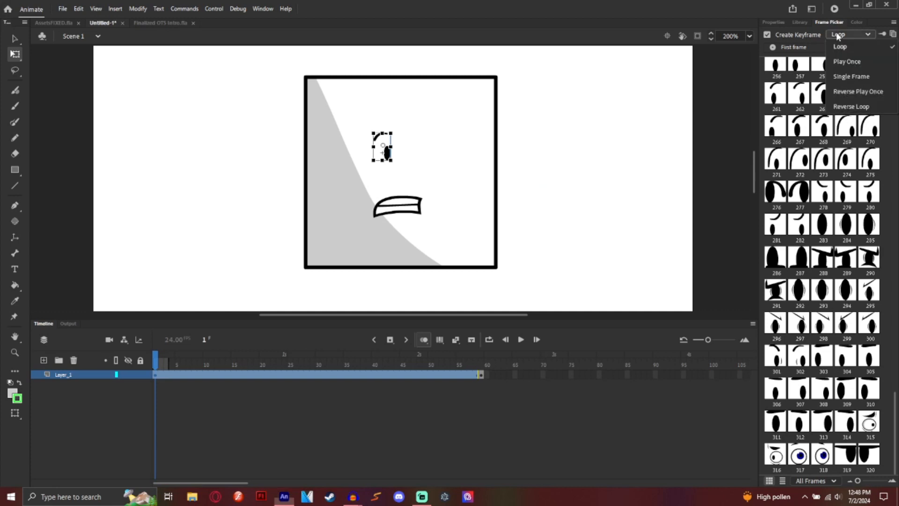
click(839, 76)
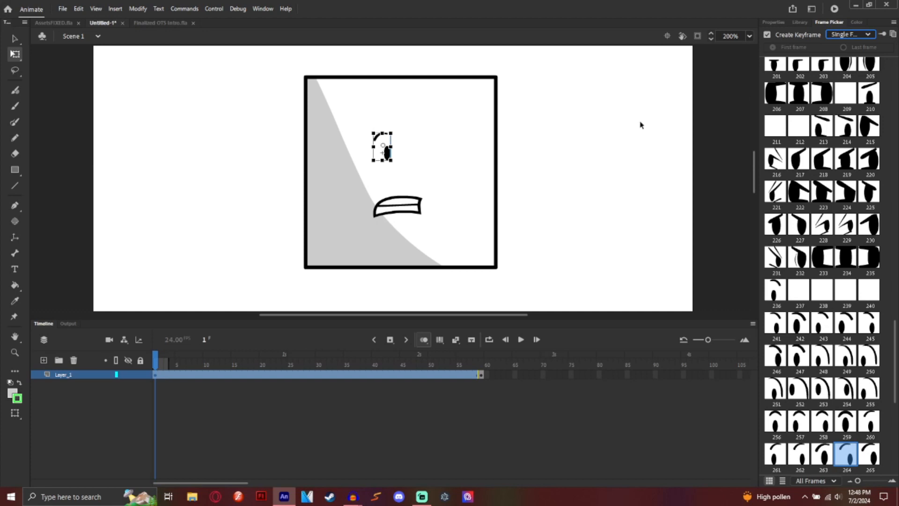
click(462, 188)
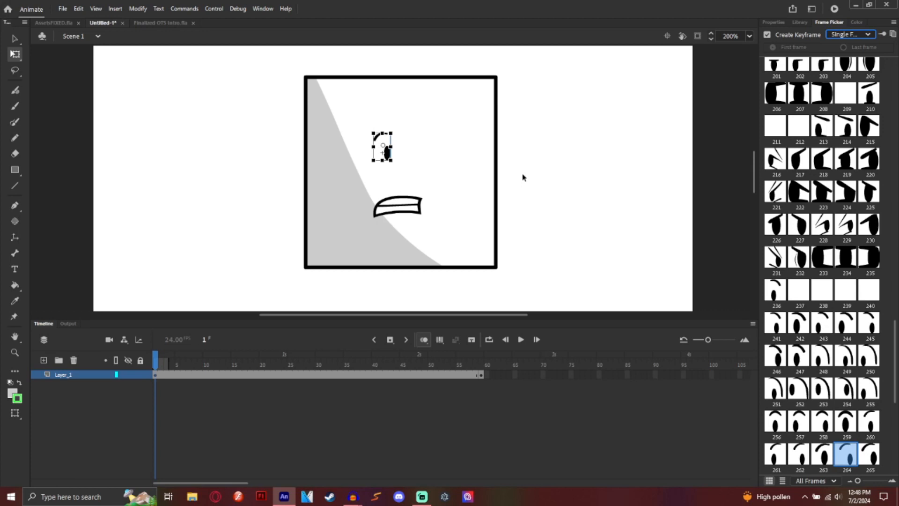
Step: Paste a copy of the eye and position it as the right eye
key(ctrl+v)
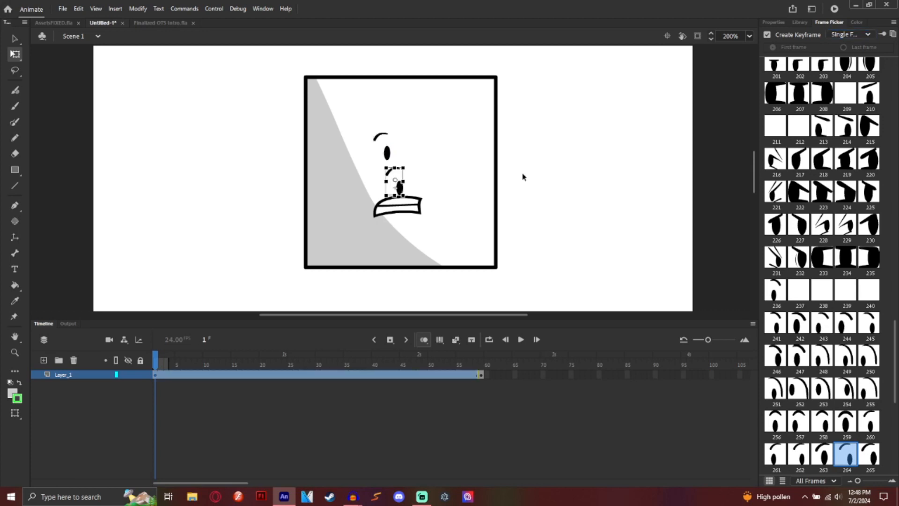
drag(399, 188, 434, 162)
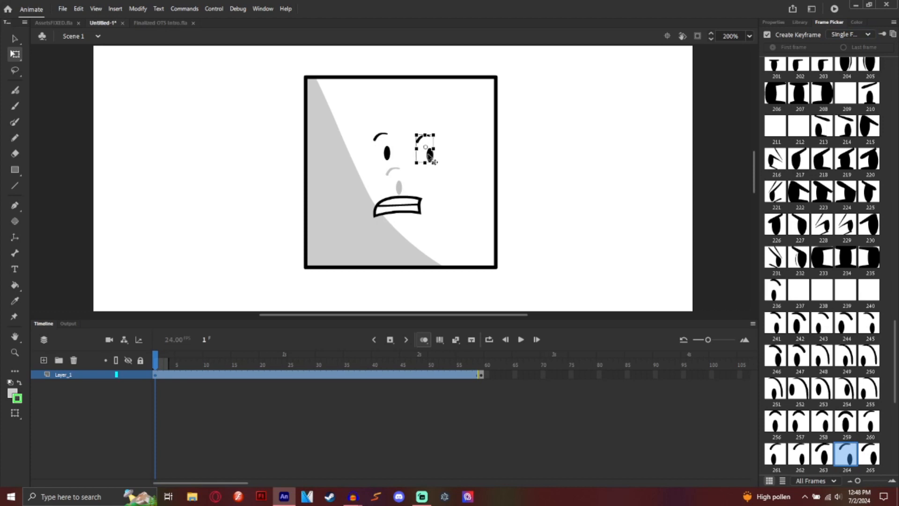
click(386, 156)
click(428, 156)
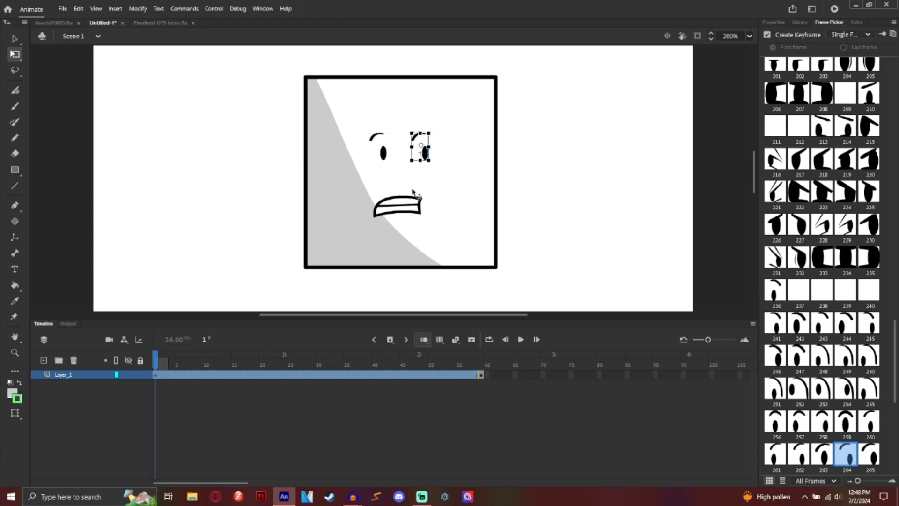
click(410, 204)
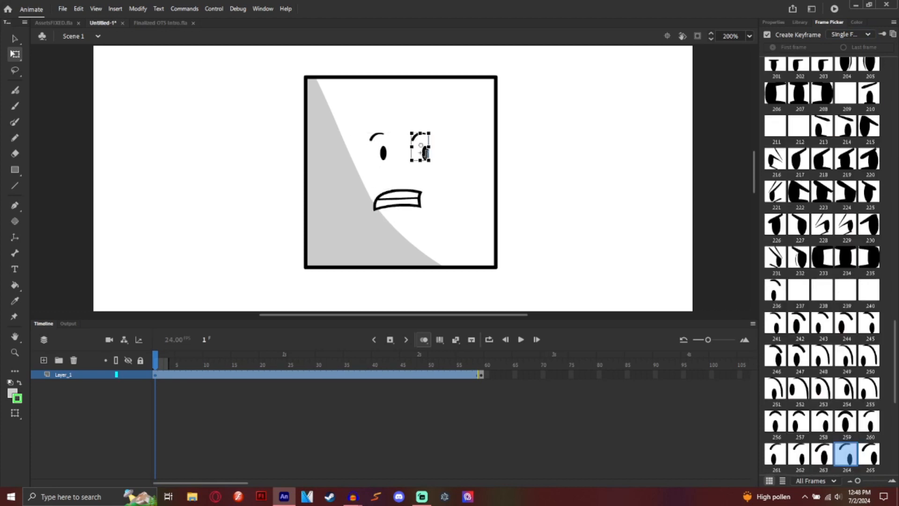
Step: Switch the right eye to pose 245 in Frame Picker
click(426, 154)
scroll(739, 215, down, 4)
scroll(684, 204, up, 4)
scroll(796, 211, down, 6)
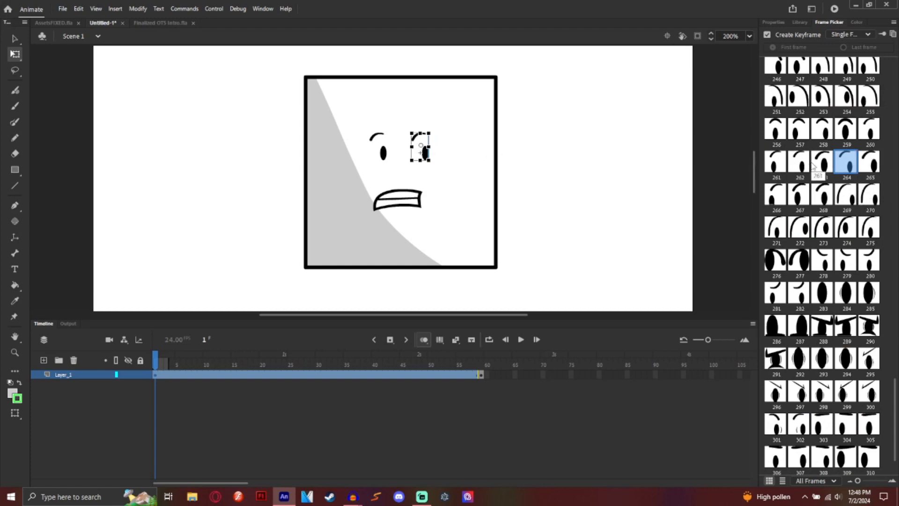
scroll(873, 164, up, 5)
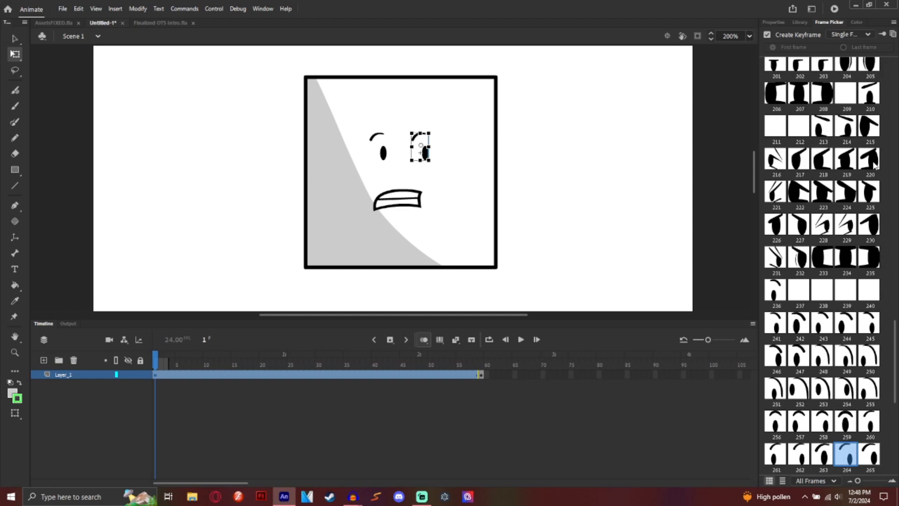
click(874, 322)
click(587, 179)
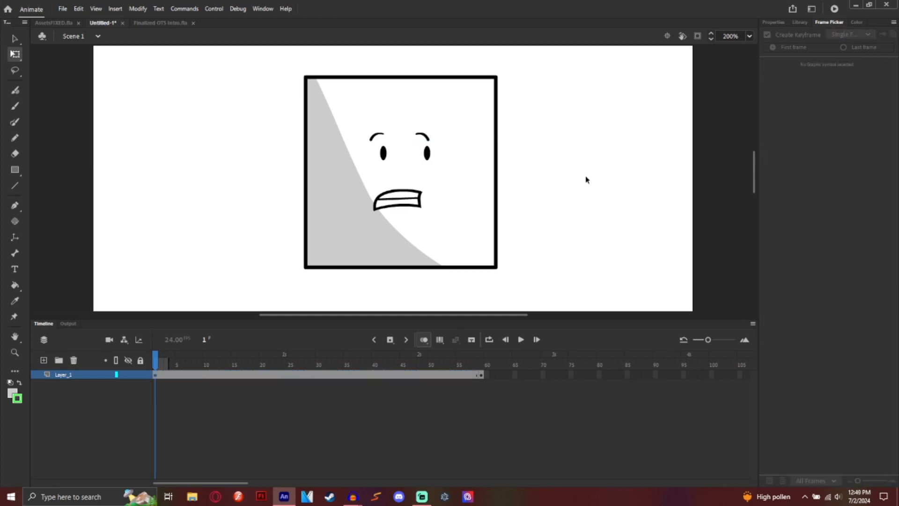
Step: Place a KFC Arms instance beside the square and rotate it to hang downward
scroll(738, 154, down, 2)
click(800, 22)
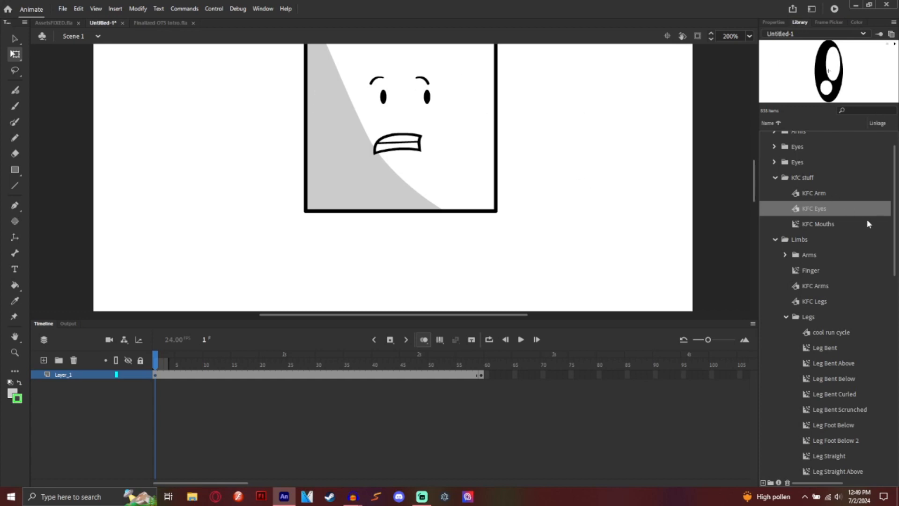
click(825, 289)
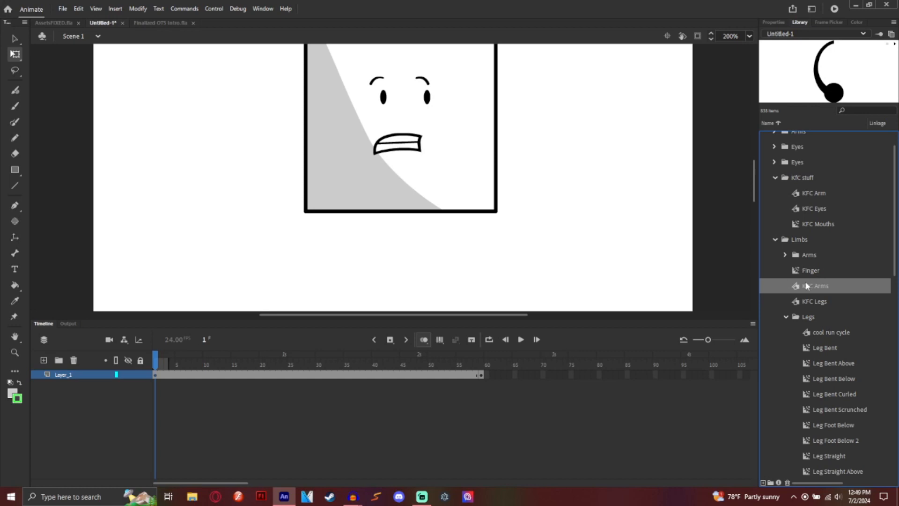
scroll(786, 258, up, 2)
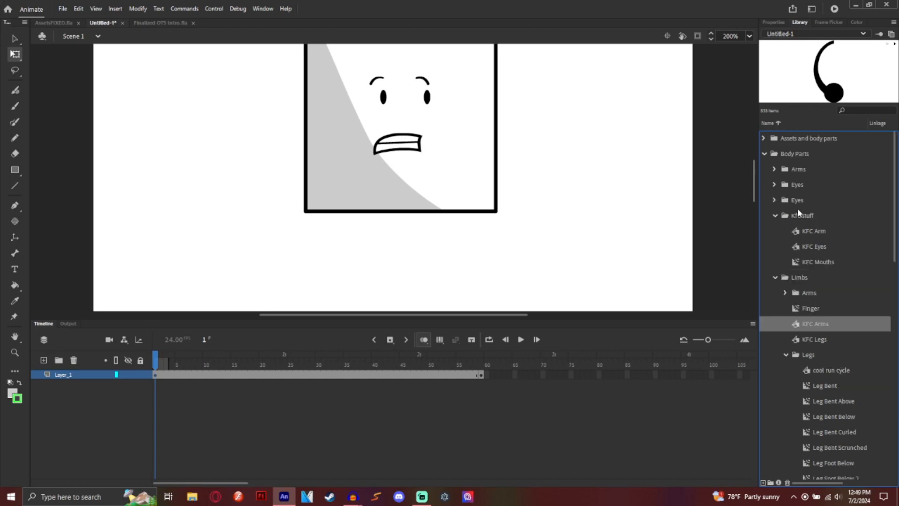
scroll(797, 209, down, 5)
drag(816, 214, 615, 174)
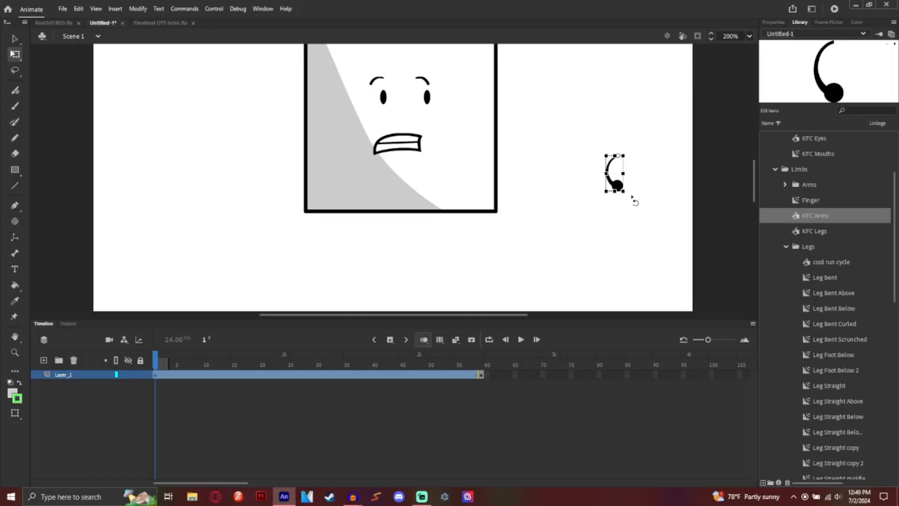
drag(631, 195, 668, 96)
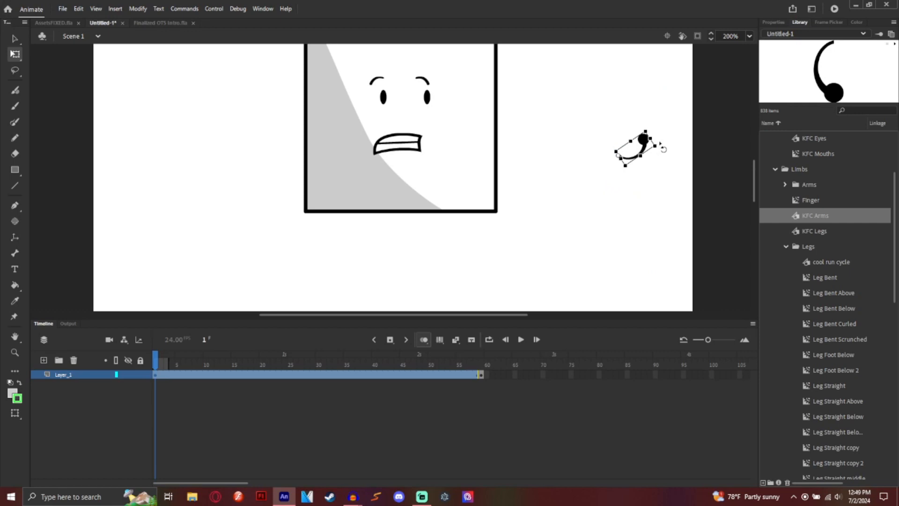
mouse_move(663, 148)
mouse_down()
mouse_move(468, 195)
mouse_move(659, 136)
mouse_move(592, 201)
mouse_move(586, 223)
mouse_move(703, 184)
mouse_move(476, 251)
mouse_move(471, 214)
mouse_move(670, 164)
mouse_move(493, 208)
mouse_move(688, 149)
mouse_move(682, 157)
mouse_move(675, 140)
mouse_up()
Step: Set the arm to Single Frame straight pose 69, then rotate and widen it
click(829, 22)
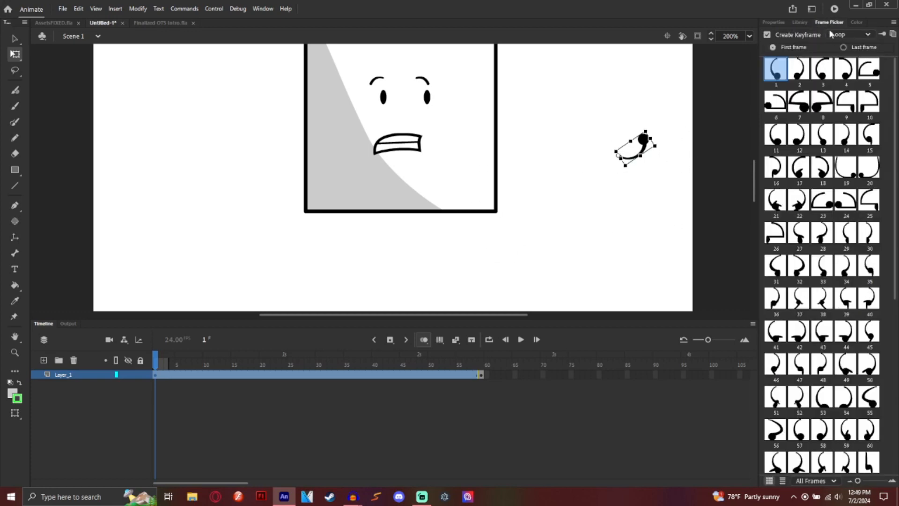
click(850, 34)
click(843, 77)
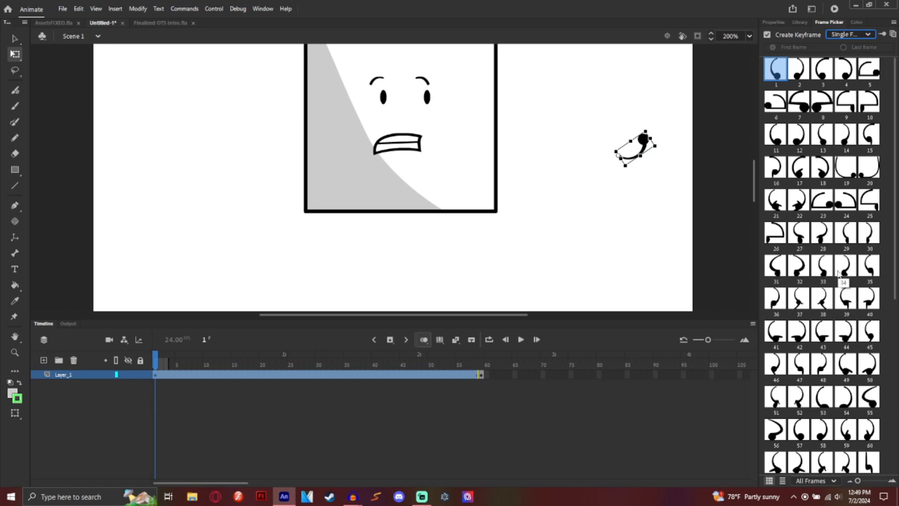
scroll(799, 267, down, 6)
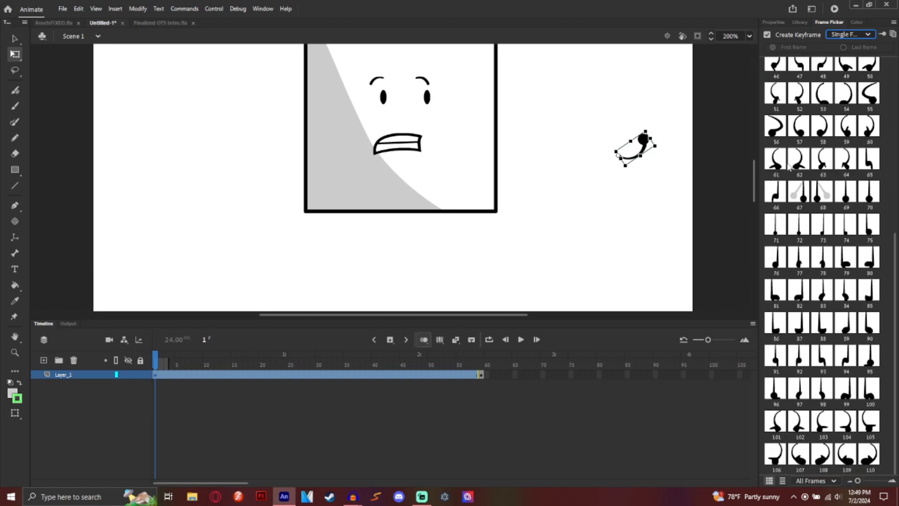
click(846, 191)
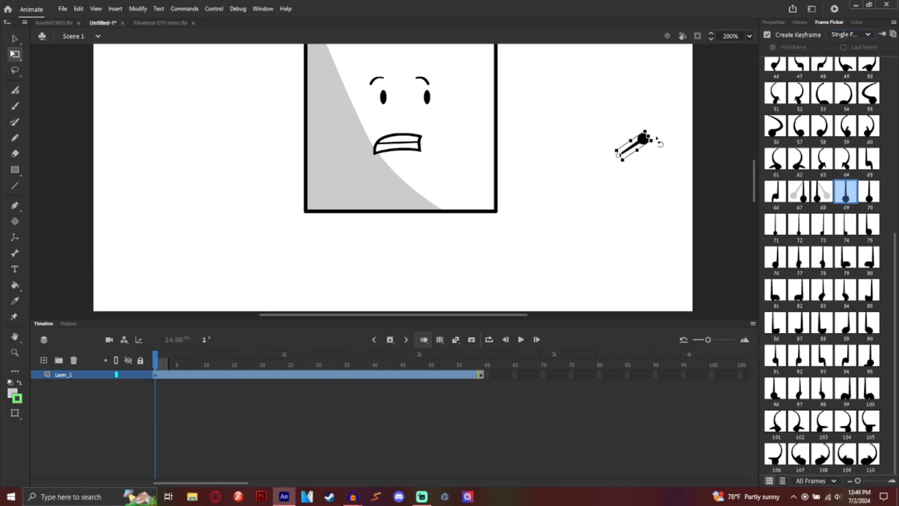
drag(657, 146, 636, 205)
drag(637, 177, 513, 192)
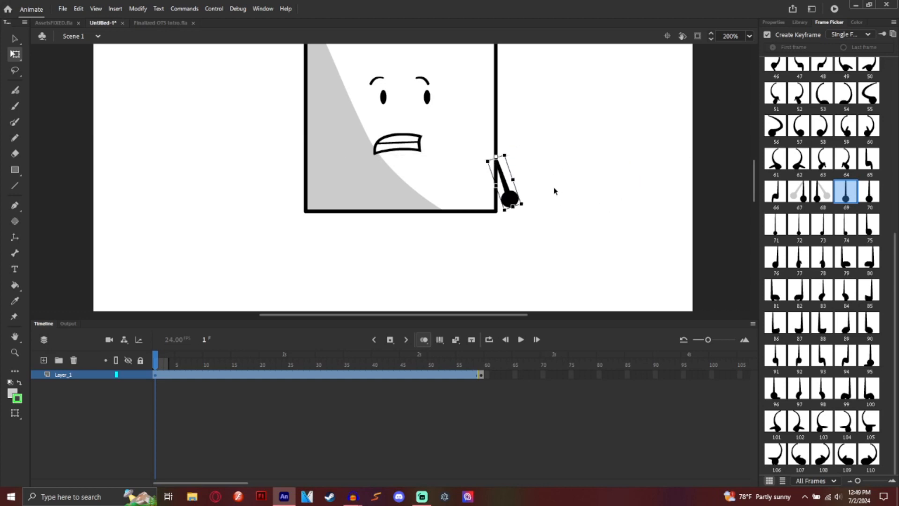
click(556, 182)
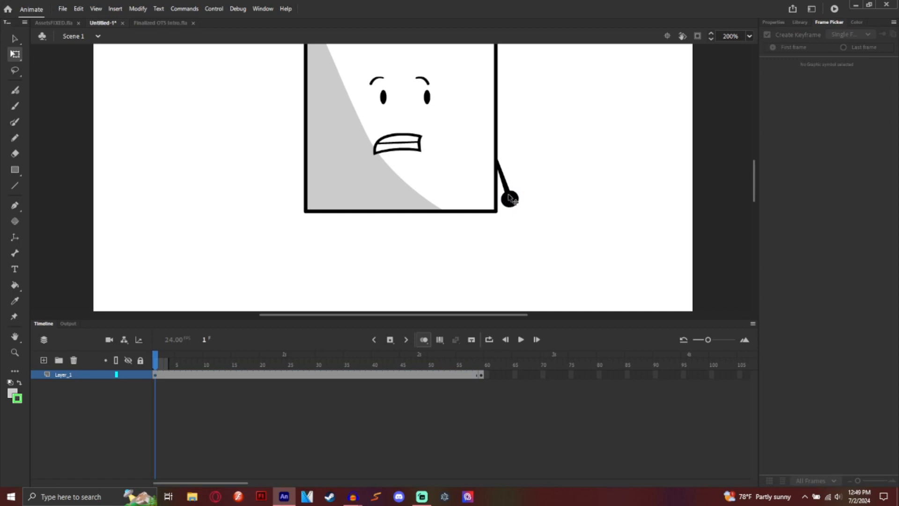
Step: Flip a copy of the arm horizontally and place it at the square's left side
click(514, 203)
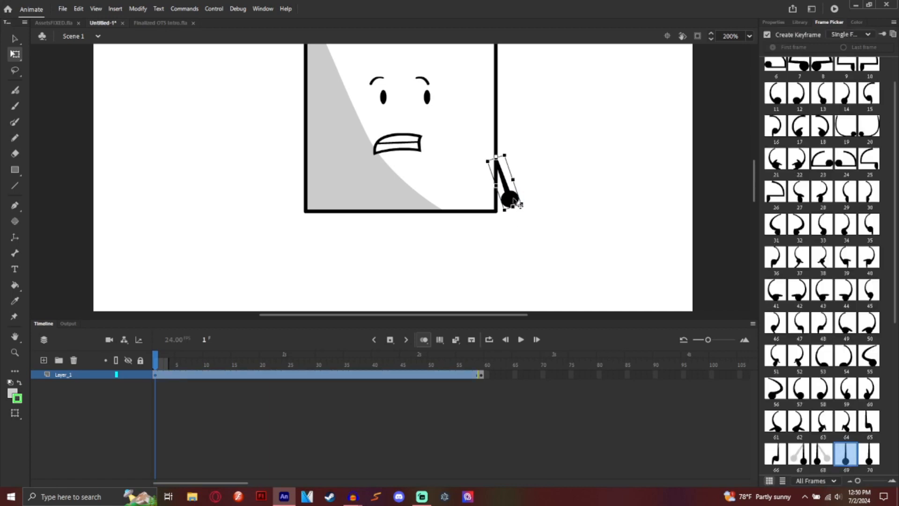
right_click(567, 201)
click(600, 236)
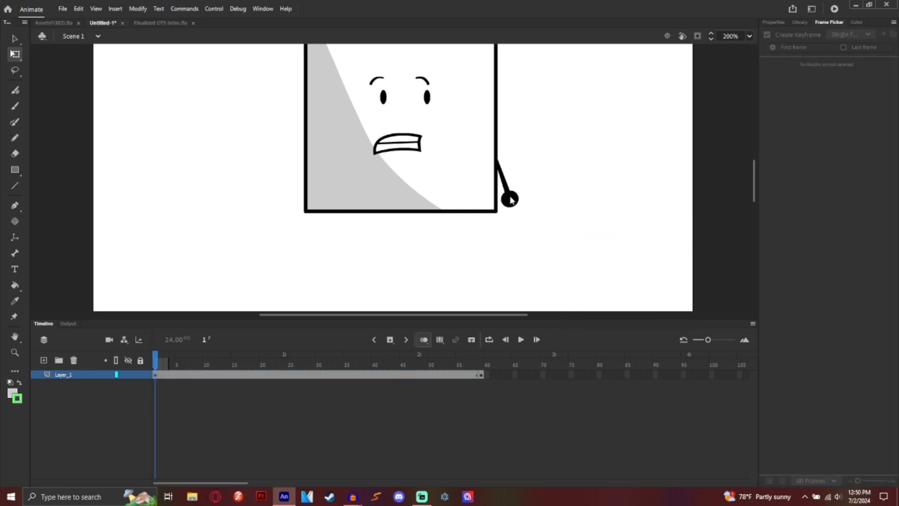
right_click(511, 203)
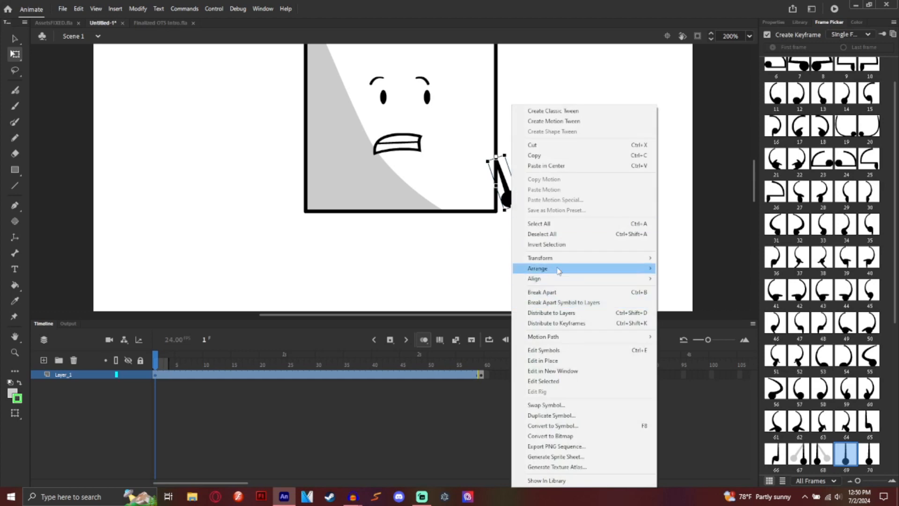
click(688, 357)
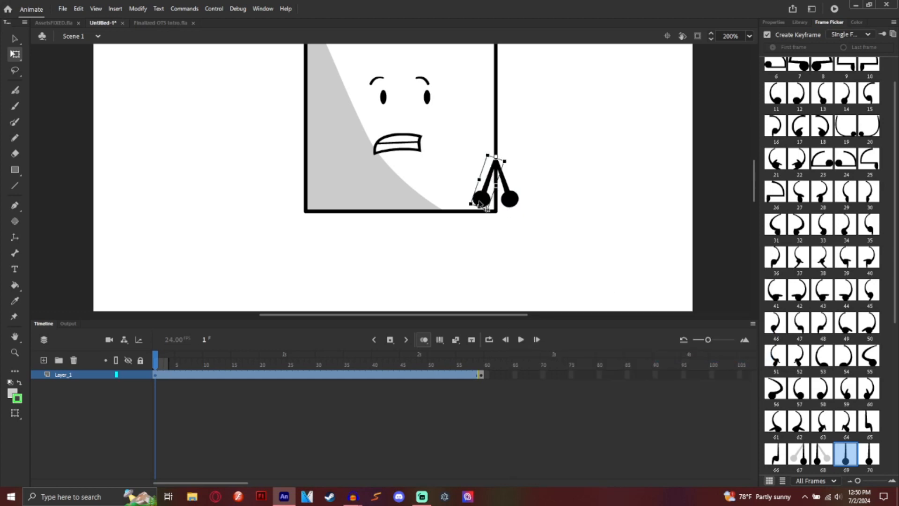
drag(479, 199, 291, 200)
Step: Send the right arm backward behind the square body
right_click(291, 200)
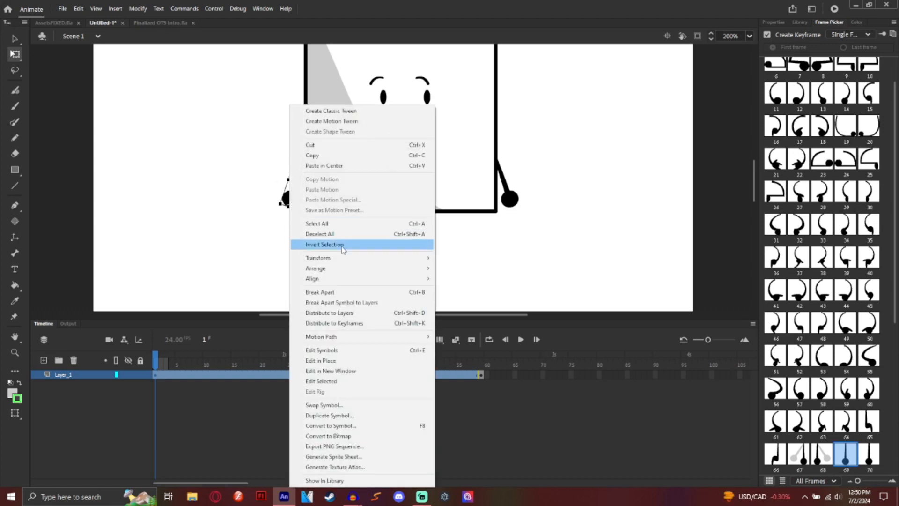
click(513, 194)
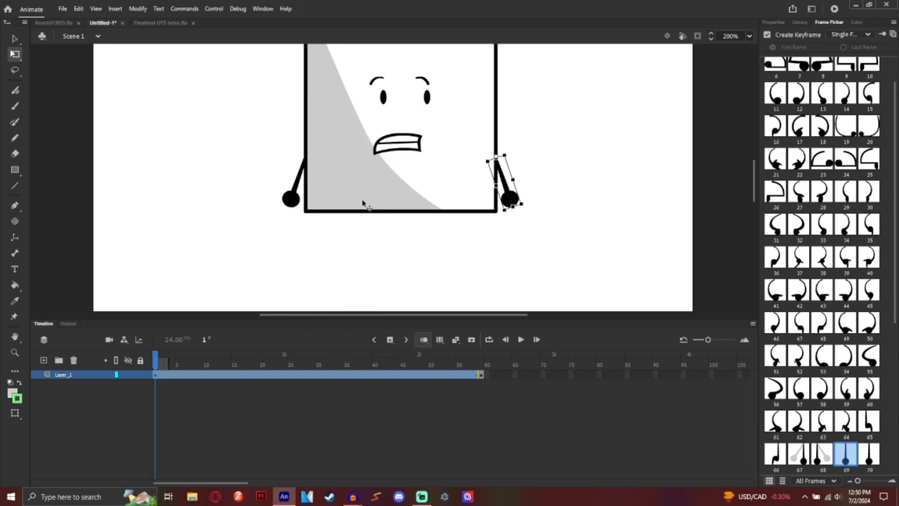
right_click(509, 201)
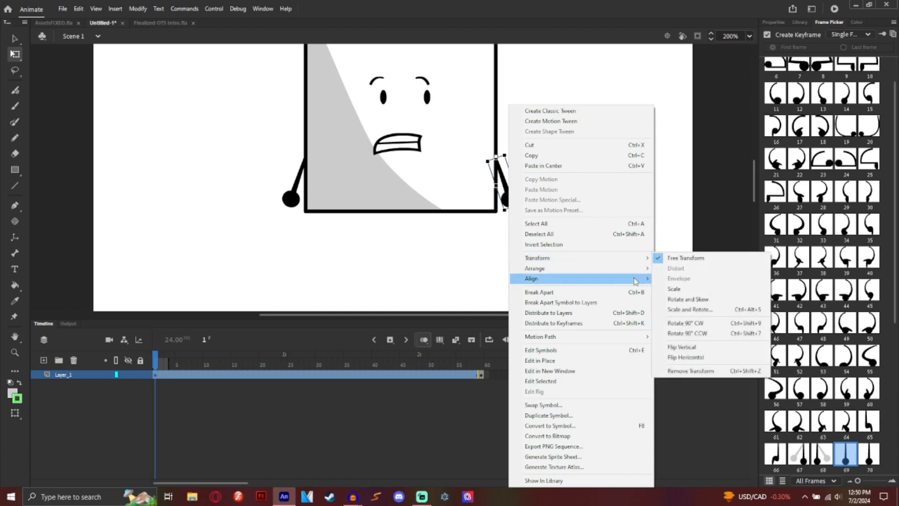
mouse_move(590, 268)
click(682, 289)
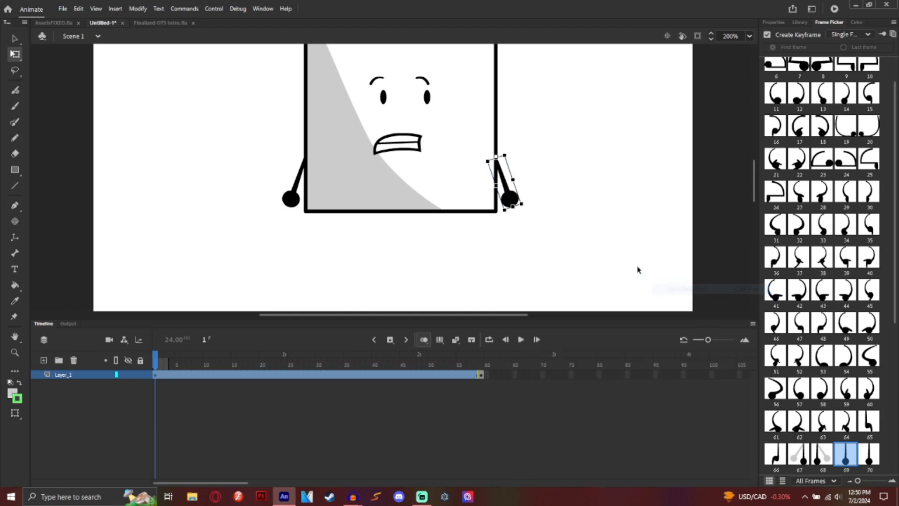
click(638, 267)
click(773, 22)
click(800, 22)
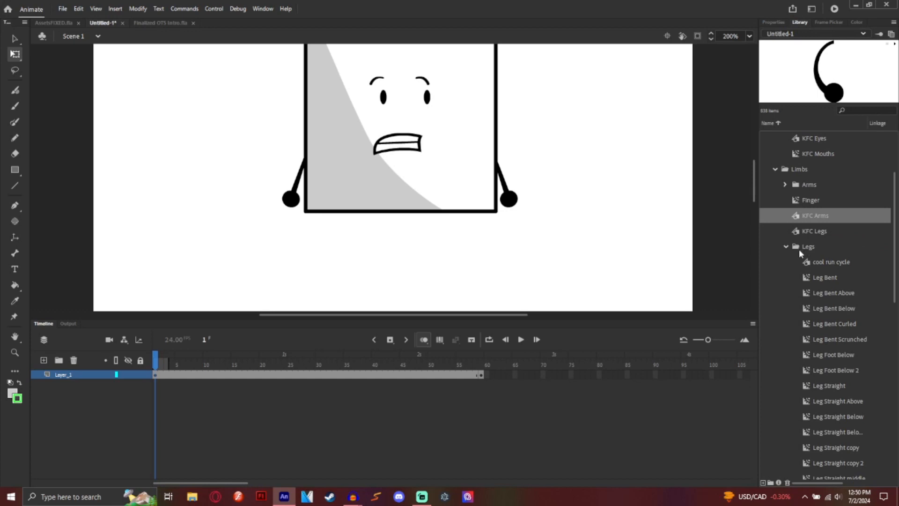
Step: Add KFC Legs under the square at straight pose 13, stretch them, and send them to the back
click(818, 231)
drag(817, 231, 380, 253)
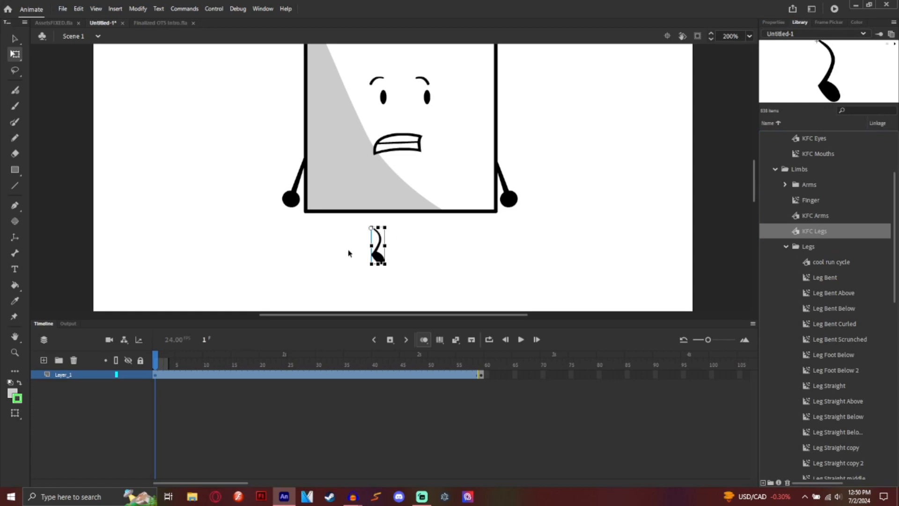
click(829, 22)
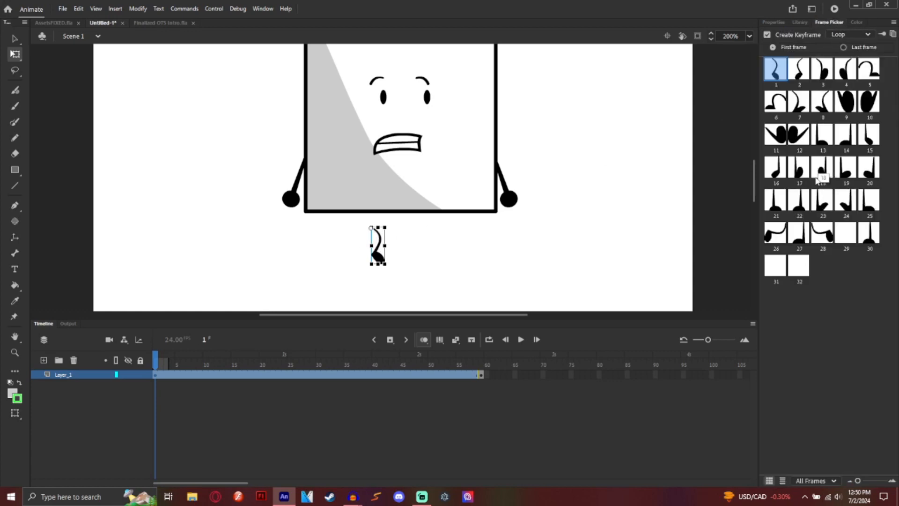
click(823, 134)
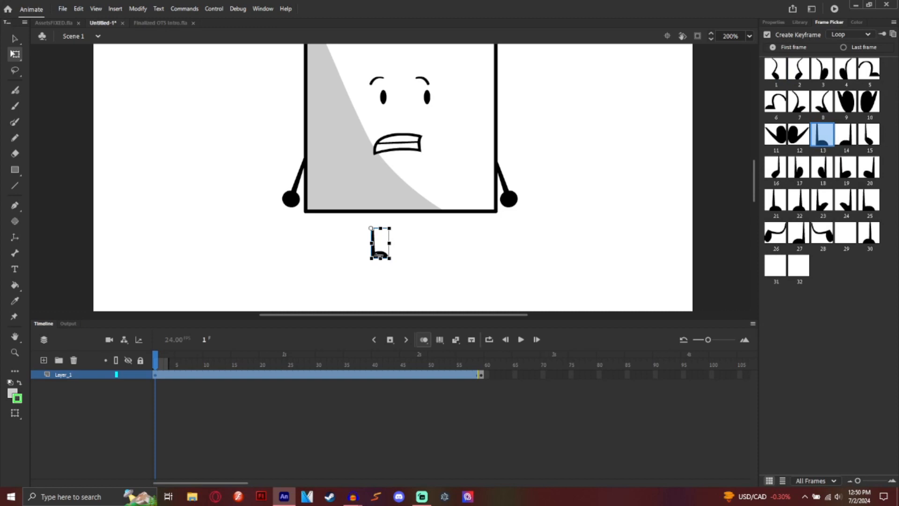
drag(380, 258, 396, 252)
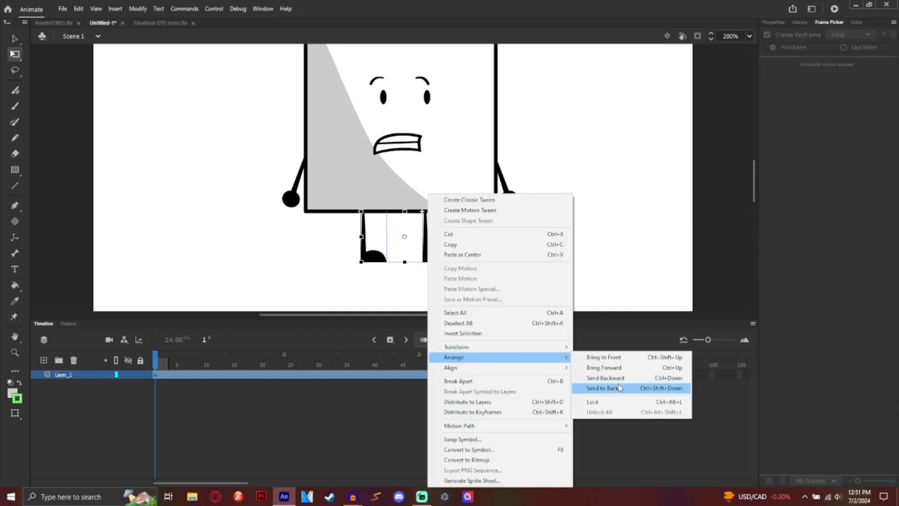
click(619, 387)
click(580, 281)
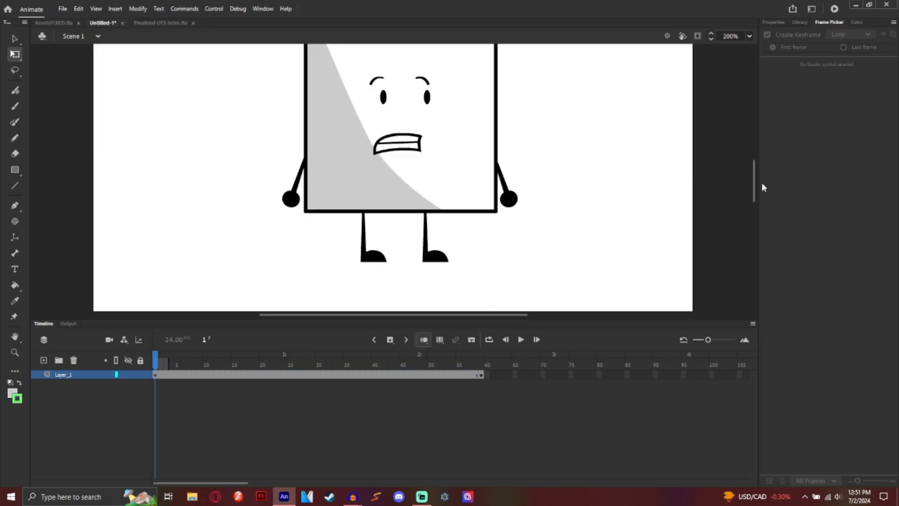
mouse_move(751, 180)
mouse_down()
mouse_move(752, 164)
mouse_move(746, 176)
mouse_up()
Step: Convert the whole character into a graphic symbol named Idles
right_click(408, 254)
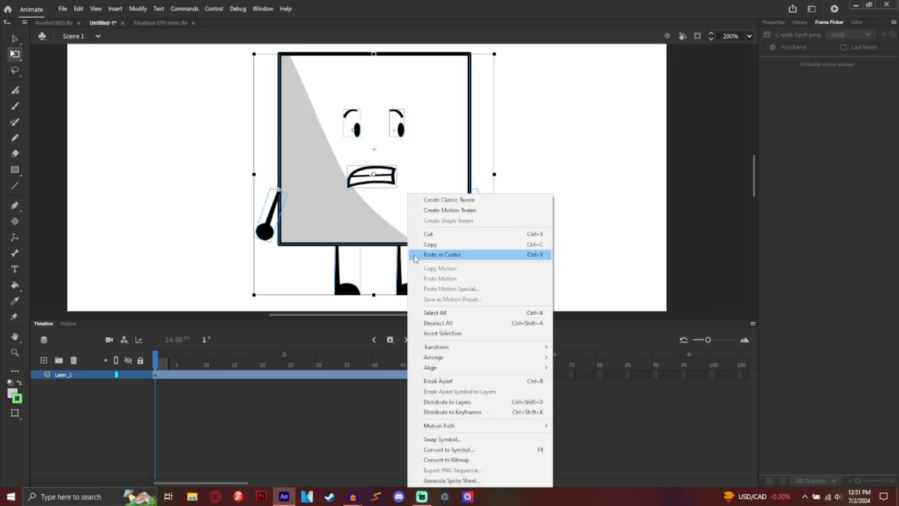
click(468, 450)
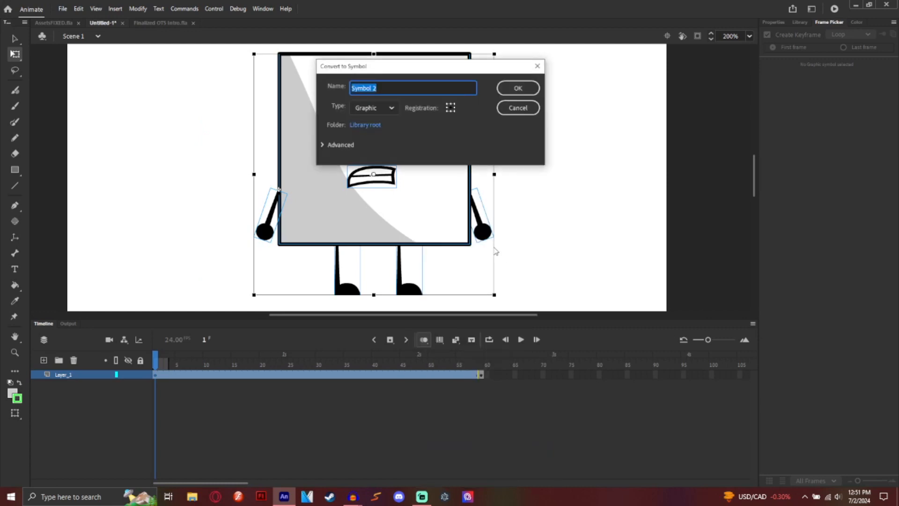
key(BackSpace)
click(372, 108)
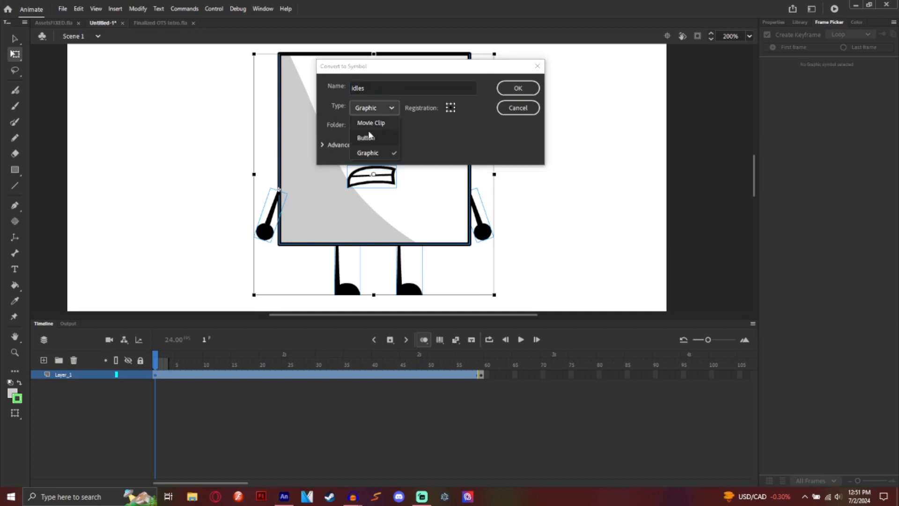
click(367, 153)
click(518, 88)
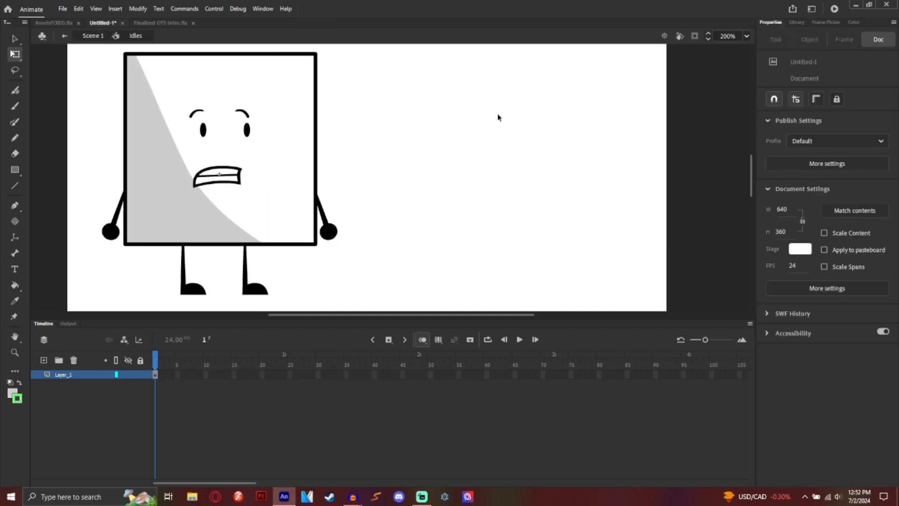
Step: Distribute the symbol's parts to separate layers, lock them, and add a new empty layer
key(ctrl+a)
right_click(300, 179)
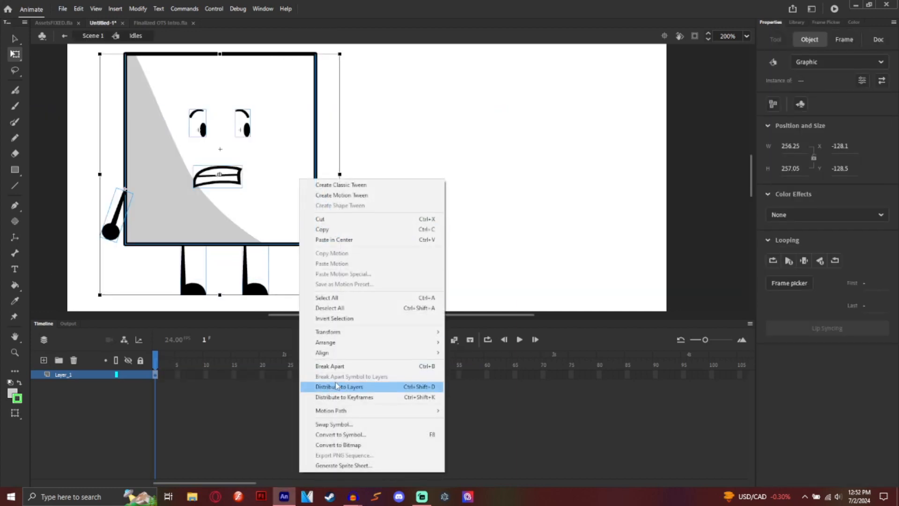
click(336, 386)
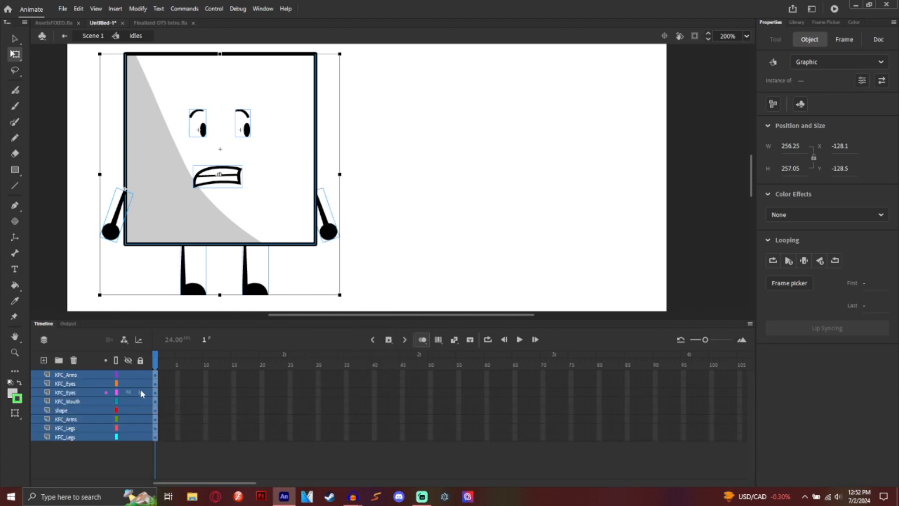
click(82, 410)
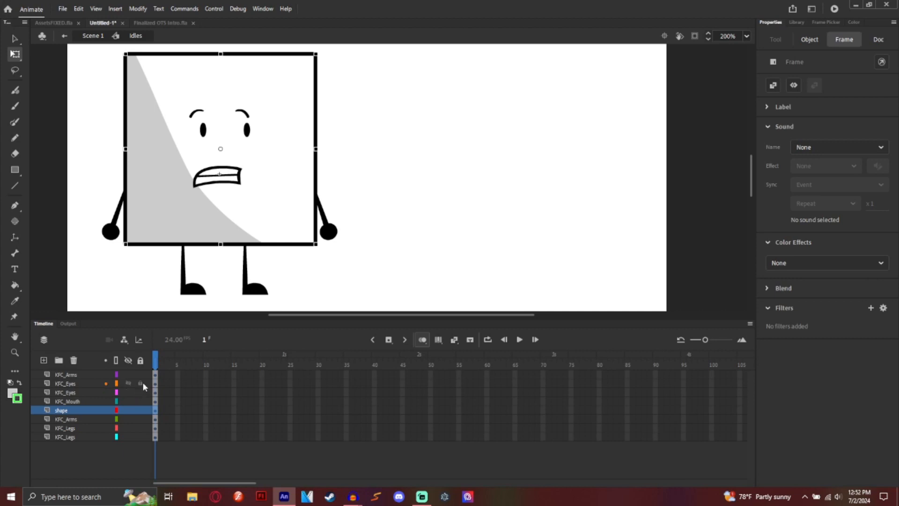
click(140, 360)
click(65, 437)
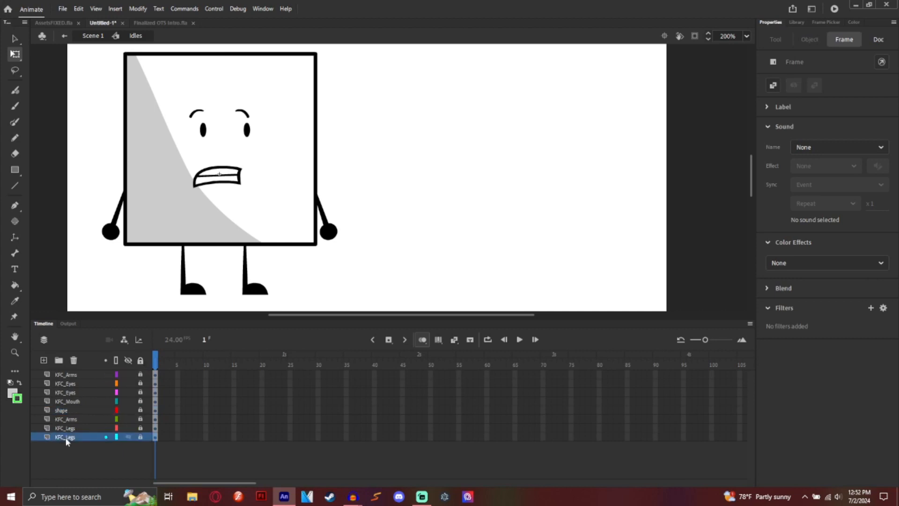
click(43, 360)
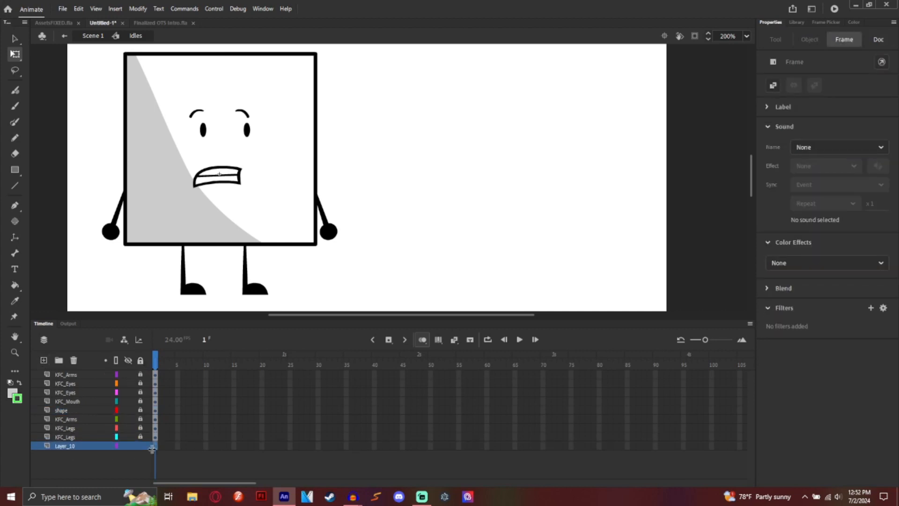
click(822, 146)
Step: Attach untitledssss.wav as a Stream sound and extend the layers to frame 192
click(820, 192)
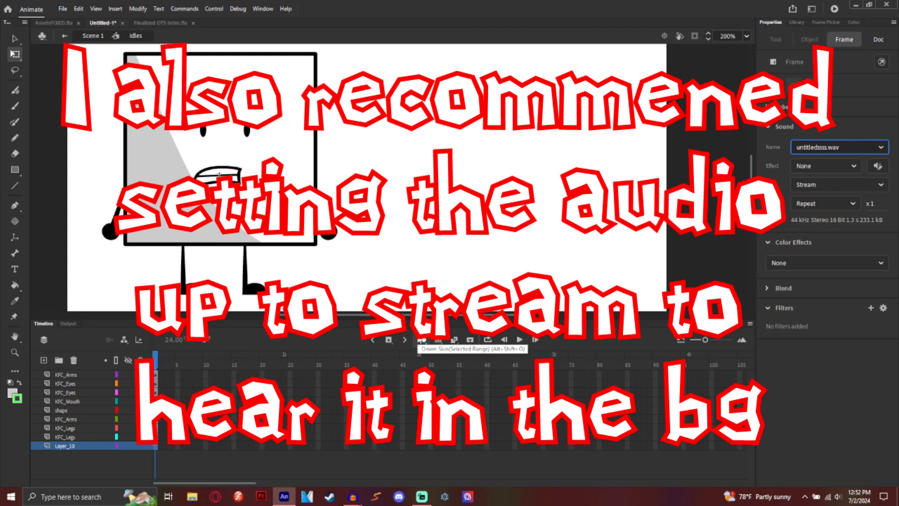
drag(229, 476, 282, 483)
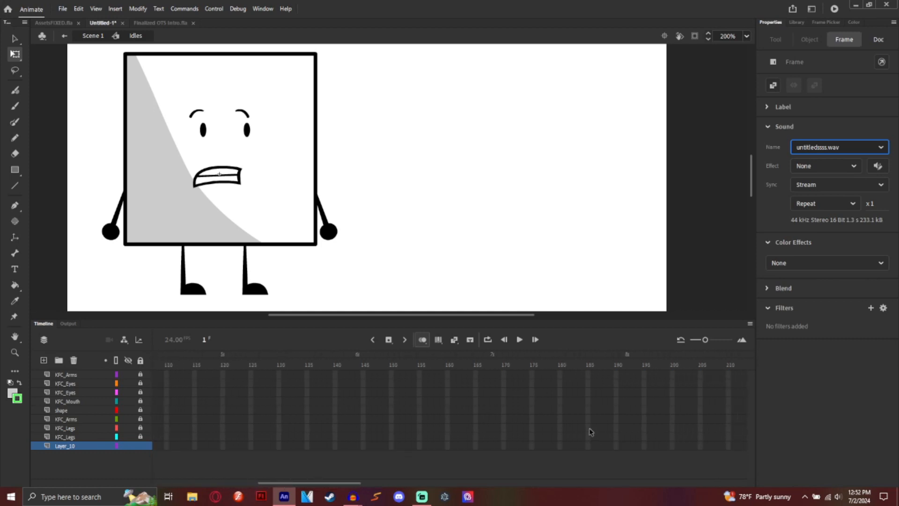
drag(628, 377, 629, 449)
right_click(628, 450)
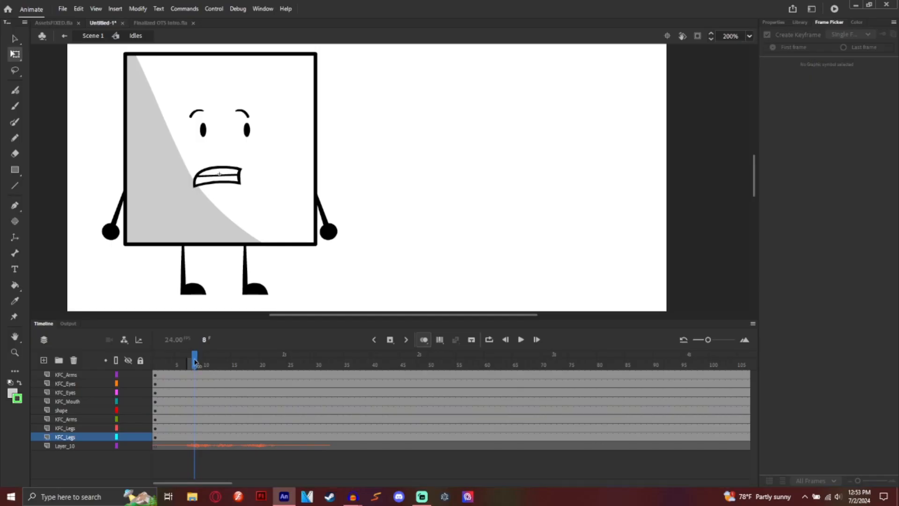
Step: On frame 2, switch the mouth to the grin frame 33 and both eyes to drawing 141
drag(195, 360, 163, 361)
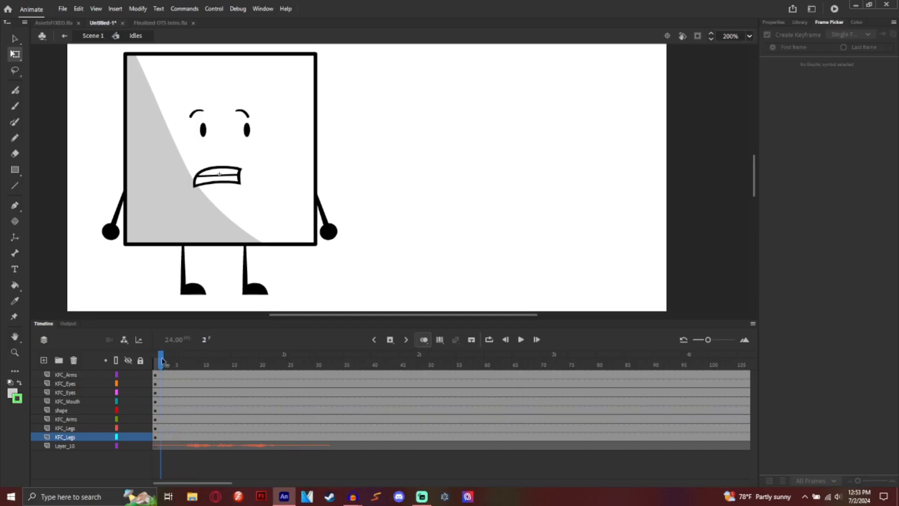
click(219, 181)
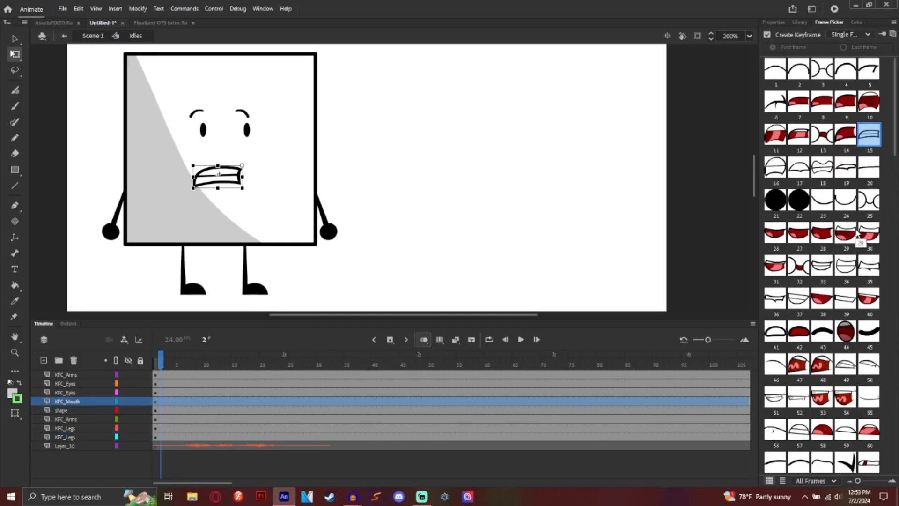
click(822, 266)
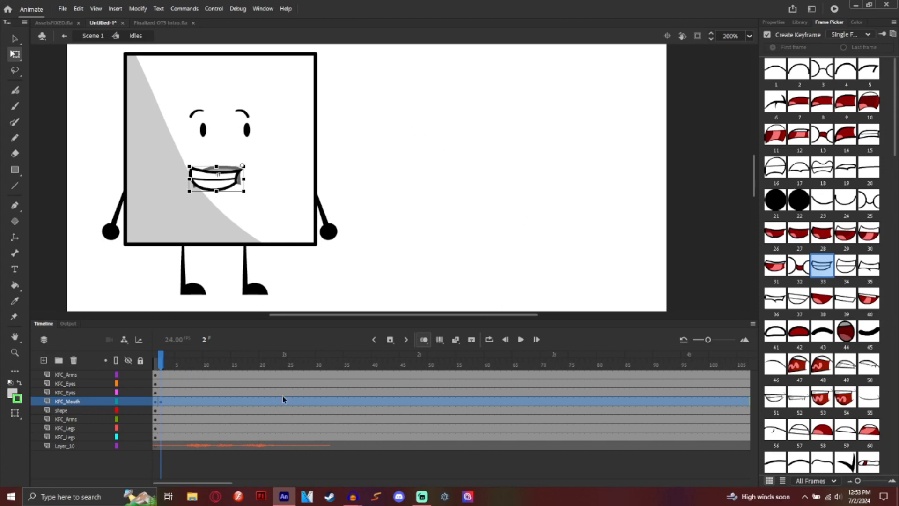
click(247, 130)
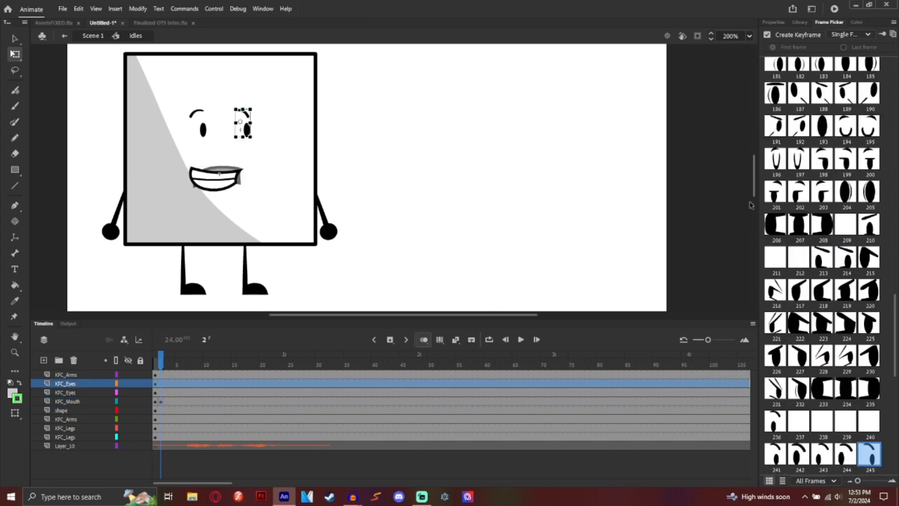
scroll(838, 273, up, 6)
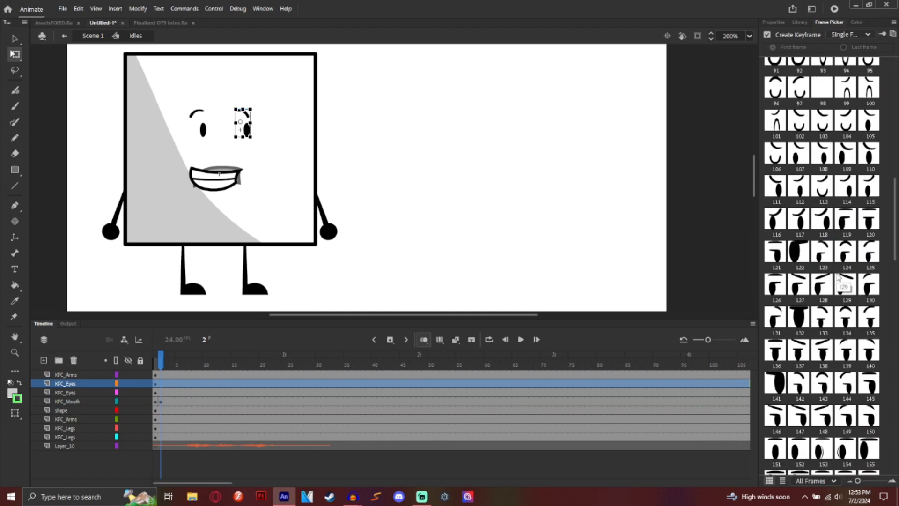
click(776, 383)
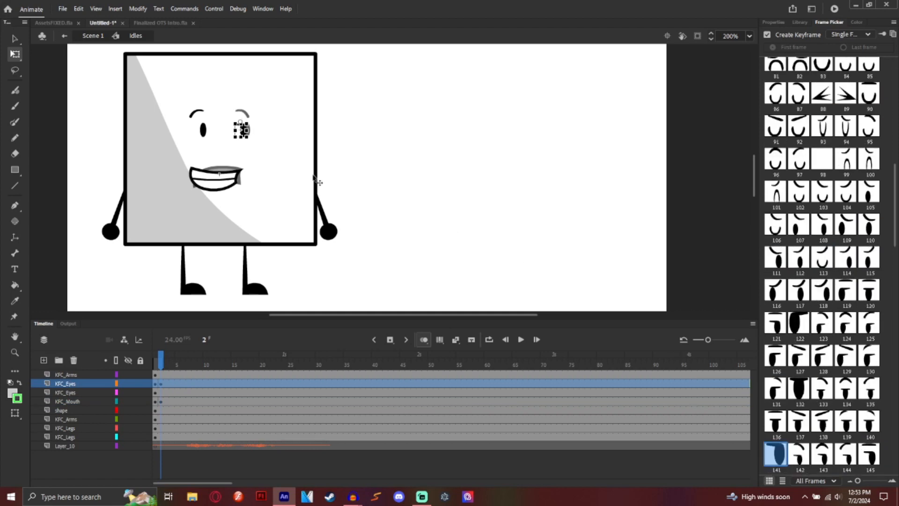
click(209, 135)
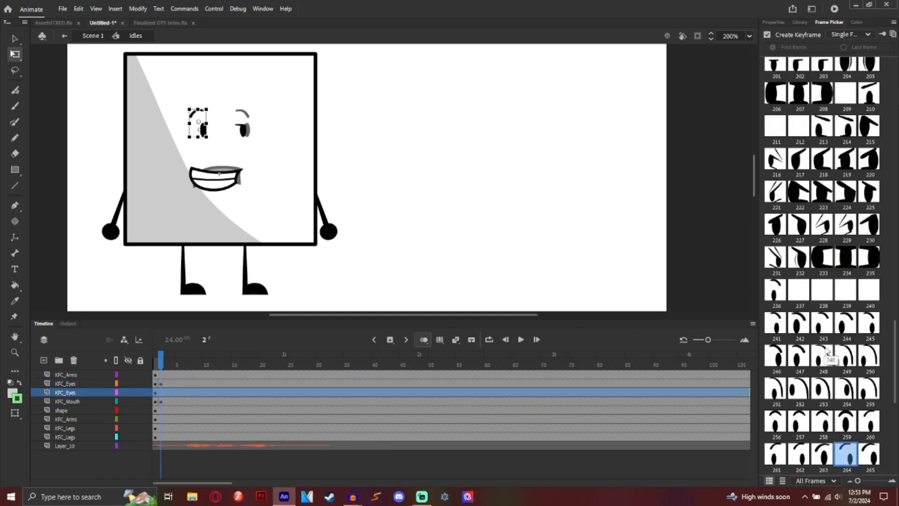
scroll(848, 286, up, 3)
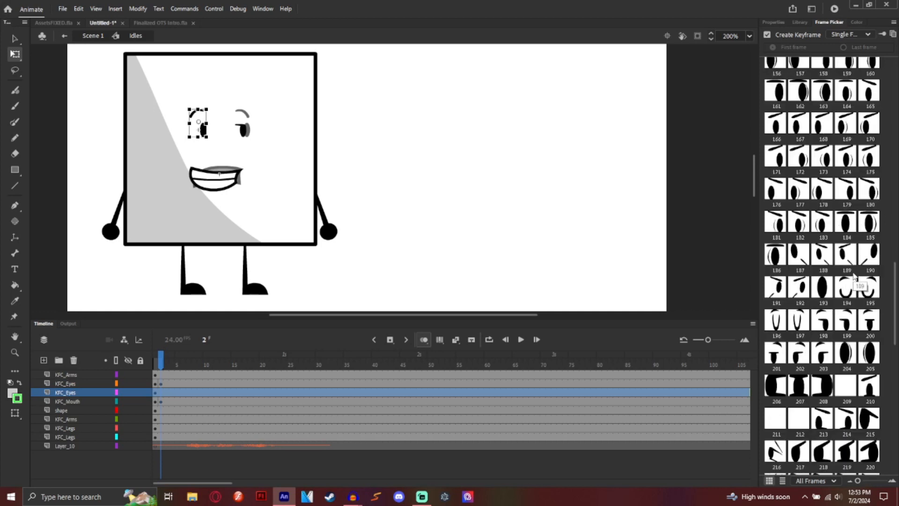
scroll(843, 306, up, 3)
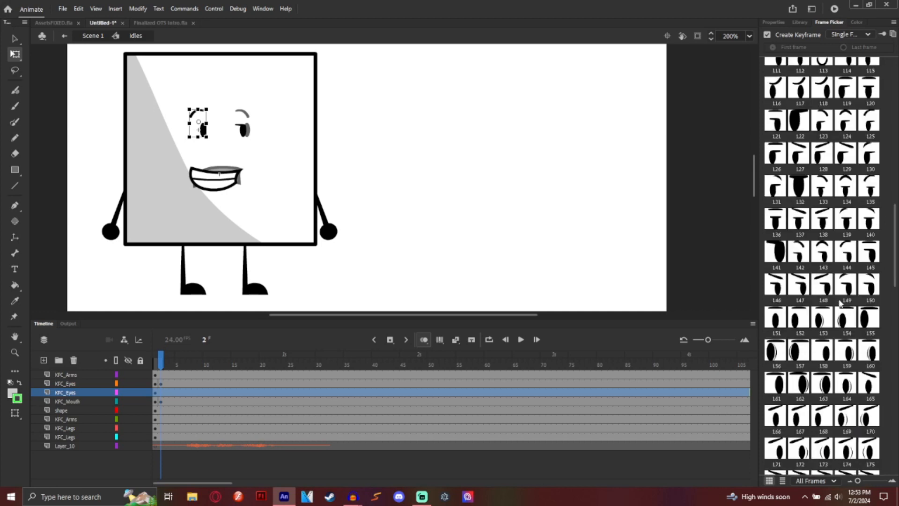
click(783, 256)
click(543, 229)
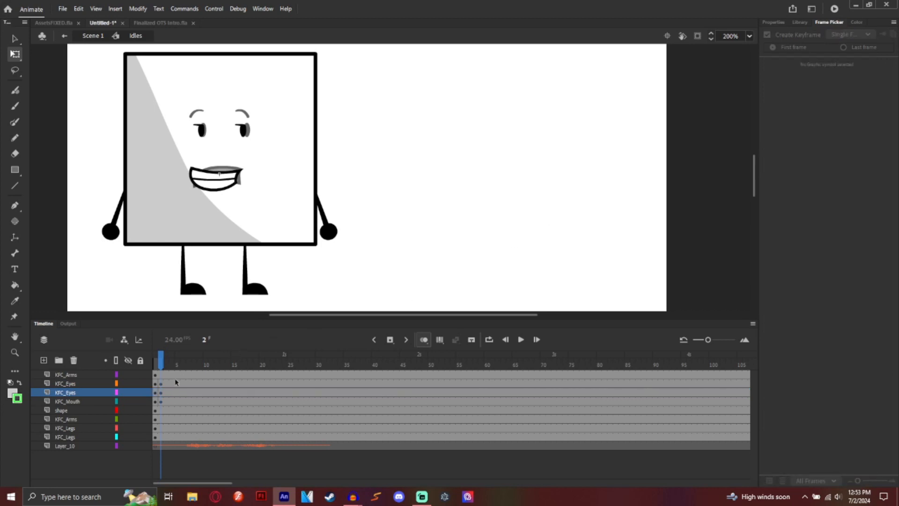
Step: Preview the idle animation, lock all layers, and add a new layer above the mouth
click(160, 402)
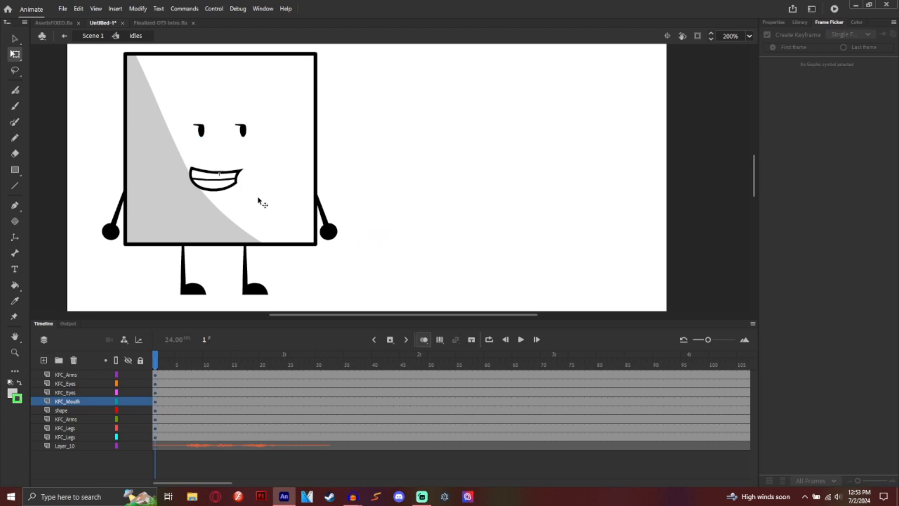
click(521, 340)
click(217, 364)
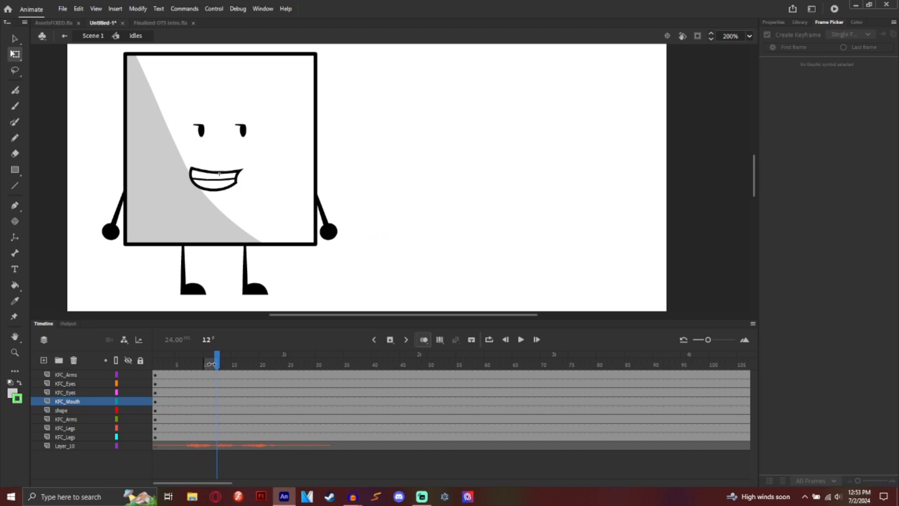
drag(211, 364, 193, 368)
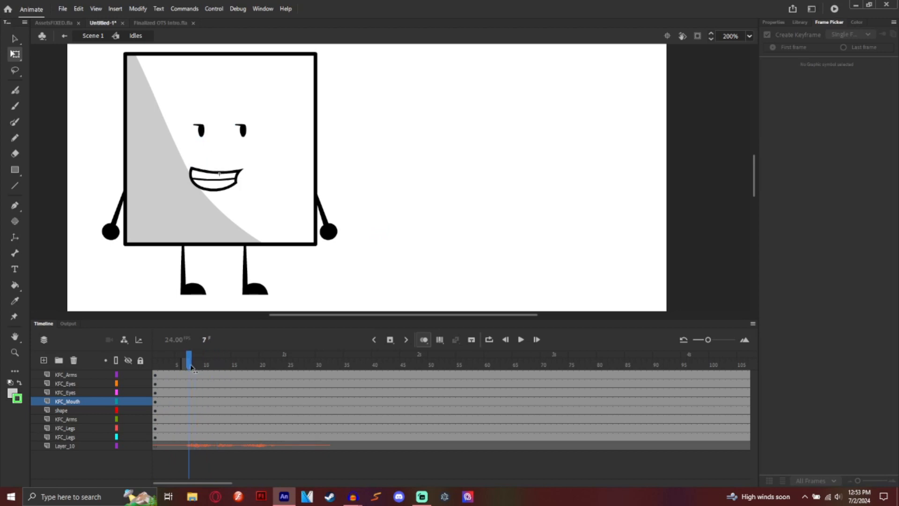
click(140, 360)
click(44, 360)
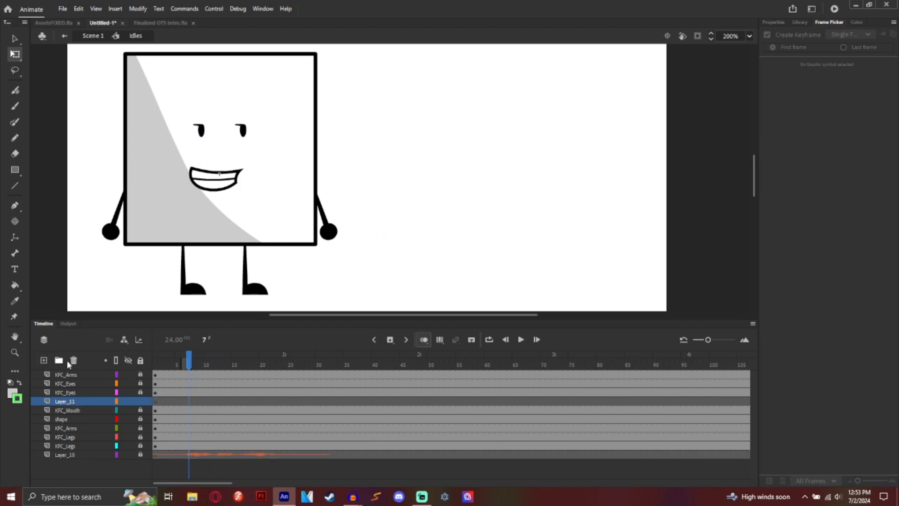
Step: Add Layer_11 below the mouth layer and draw a green line atop the left leg
click(75, 399)
drag(77, 397, 74, 412)
key(n)
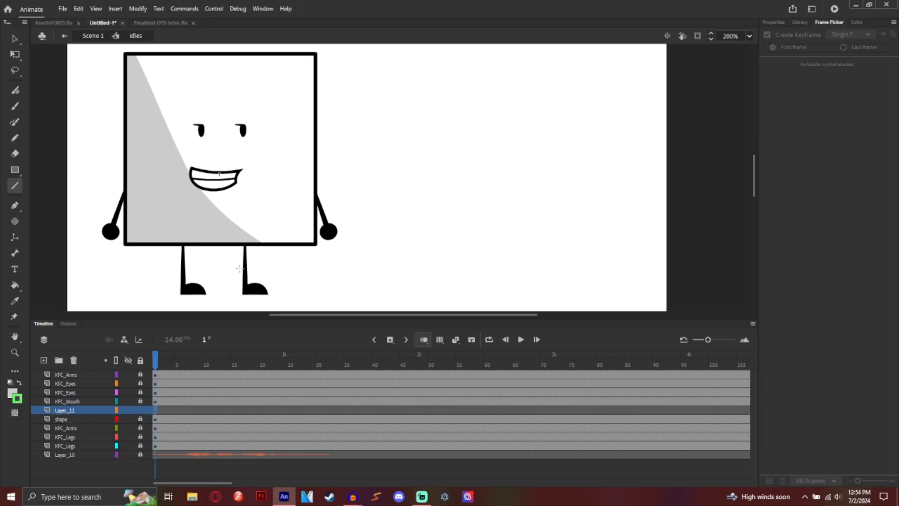
drag(183, 253, 183, 238)
Step: Thin the green line to stroke size 2 and paste a copy onto the right leg
click(14, 39)
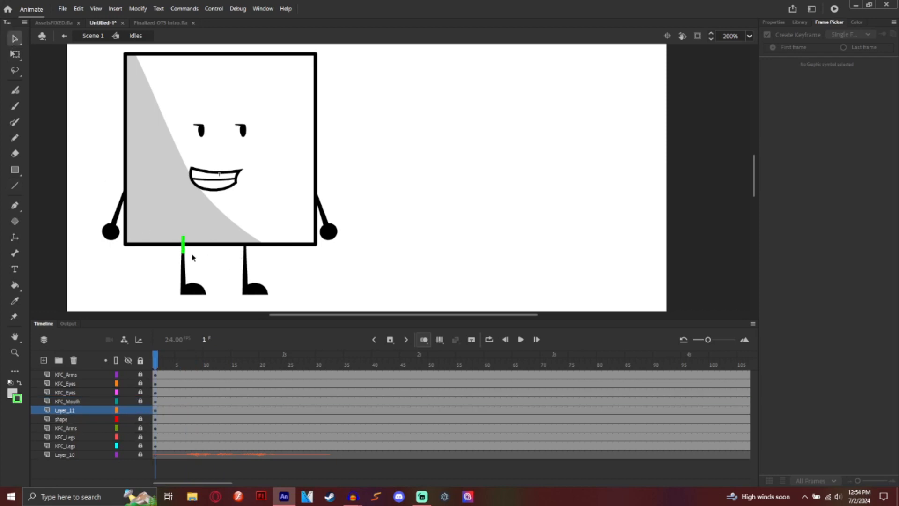
click(184, 246)
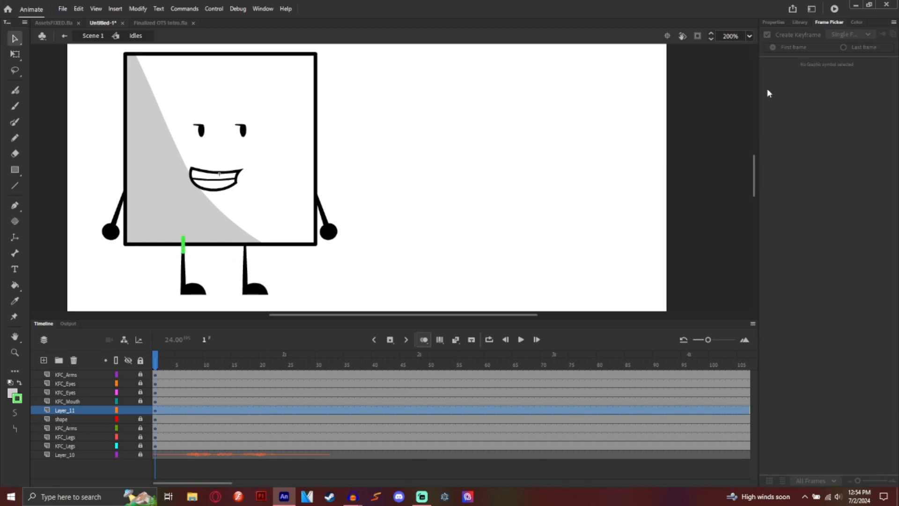
click(774, 22)
drag(775, 225, 774, 225)
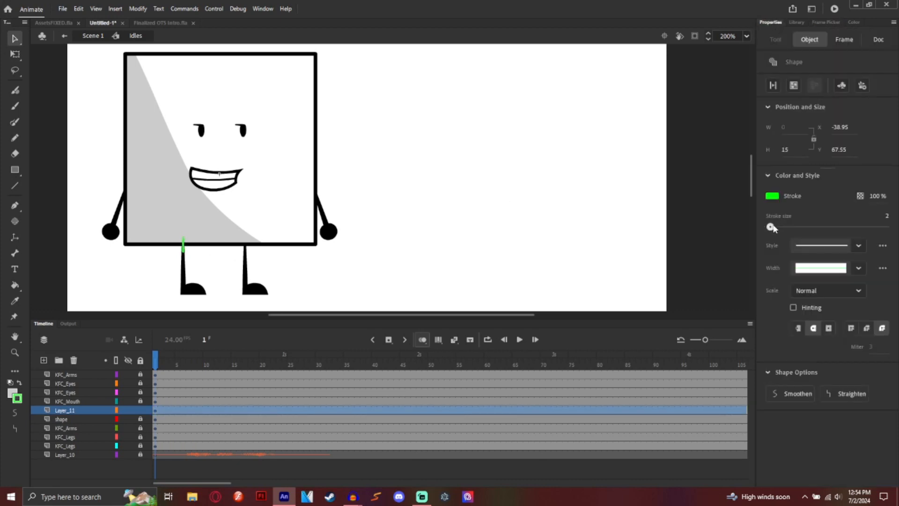
key(ctrl+v)
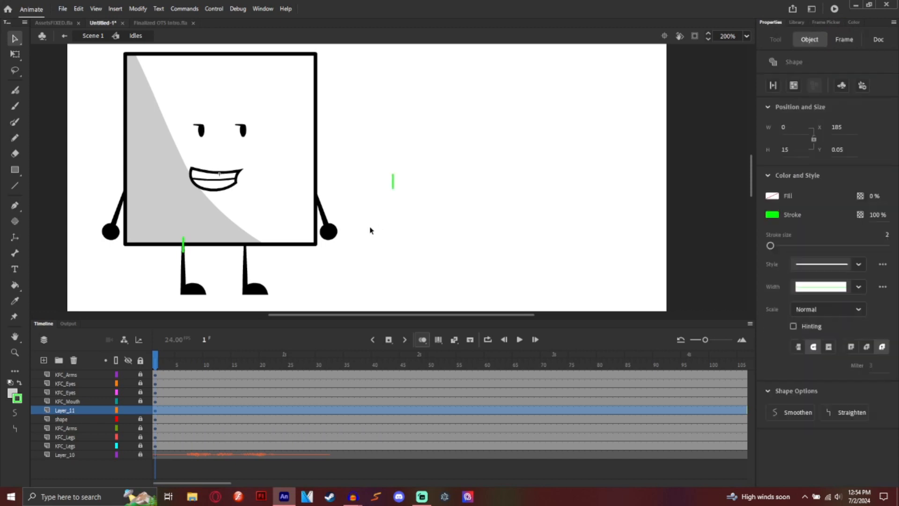
drag(396, 187, 249, 253)
Step: Zoom in to about 248% and nudge both green leg strokes into position
click(746, 37)
click(758, 128)
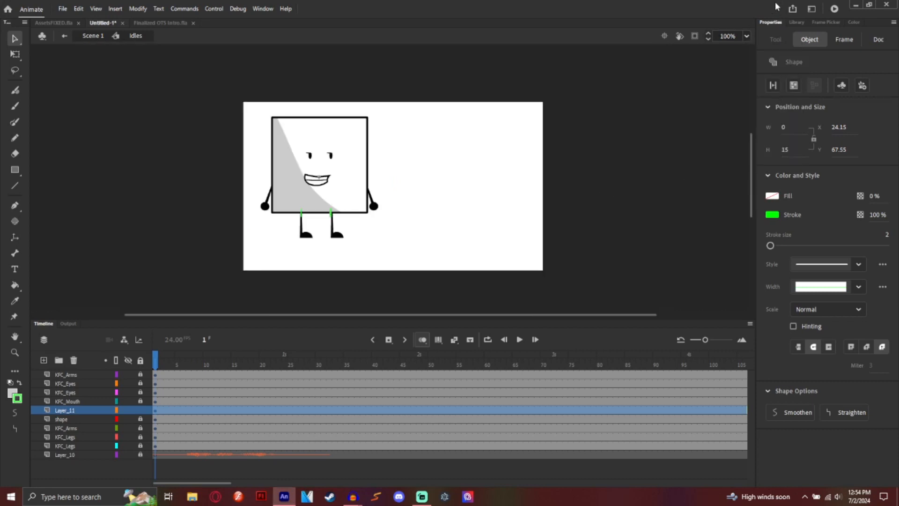
click(746, 37)
click(759, 137)
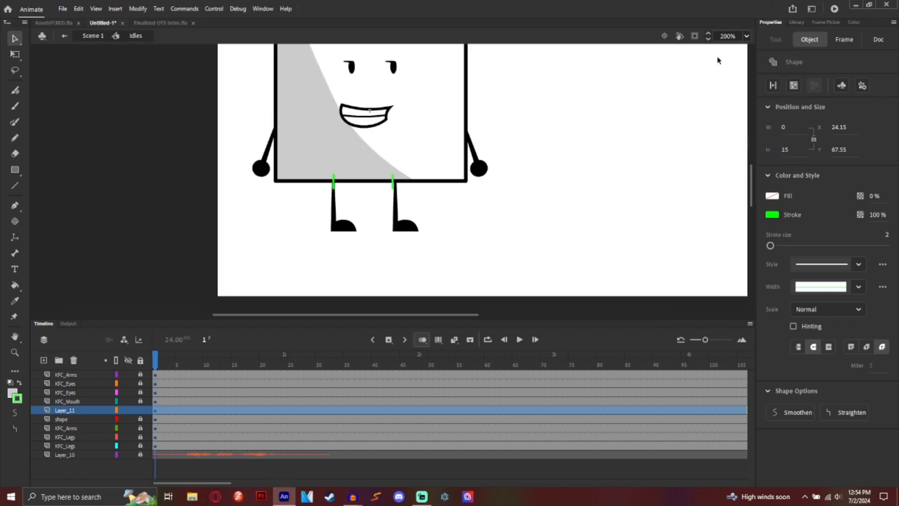
drag(727, 38, 730, 33)
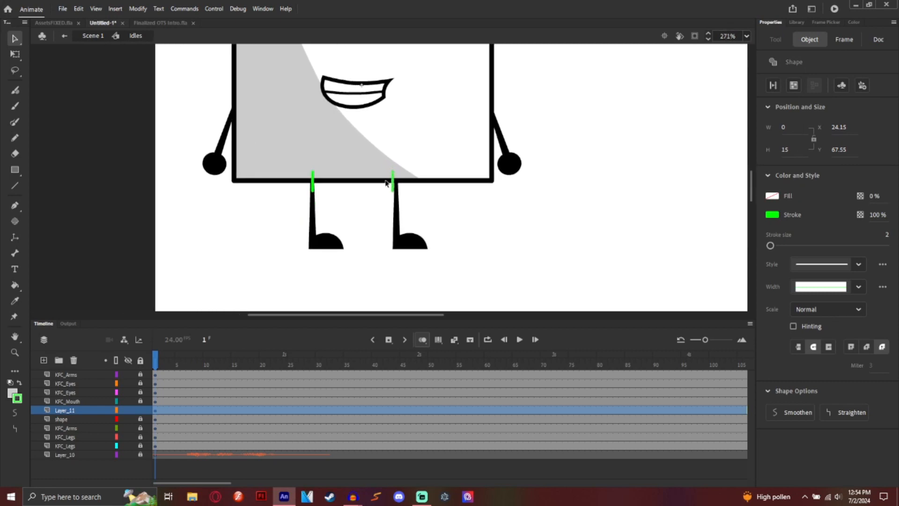
drag(392, 176, 401, 178)
drag(729, 35, 730, 33)
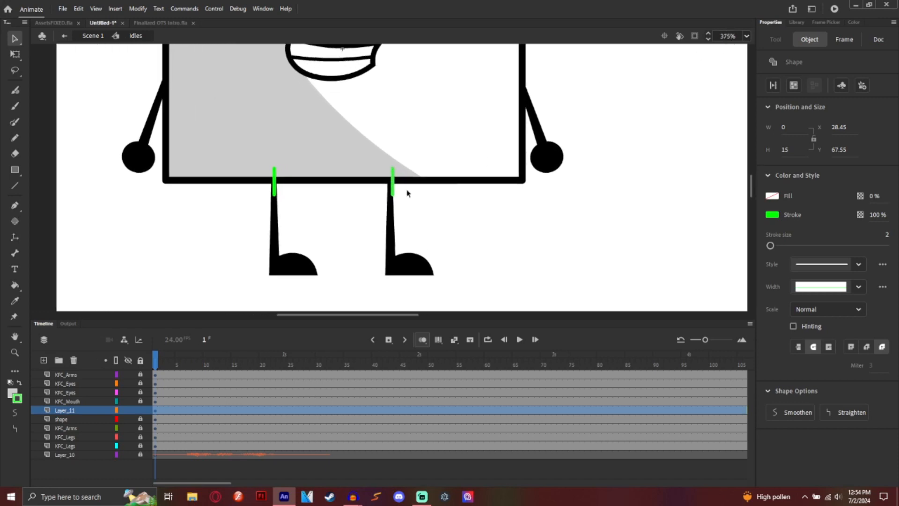
drag(394, 183, 392, 184)
Step: Convert the left and right green strokes to graphic symbols, then return to 100% and preview
shift+click(275, 184)
right_click(275, 181)
click(352, 424)
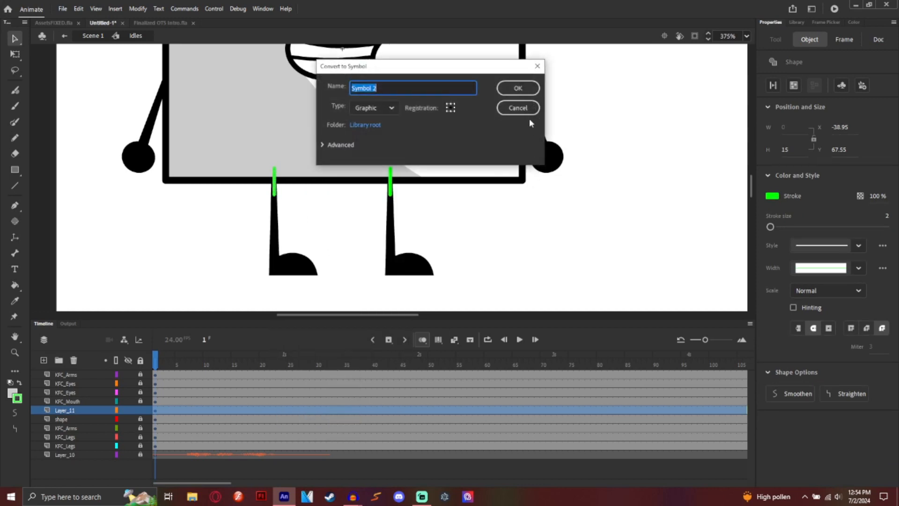
click(526, 93)
mouse_move(484, 129)
mouse_down()
mouse_move(398, 210)
mouse_move(367, 223)
mouse_up()
right_click(388, 194)
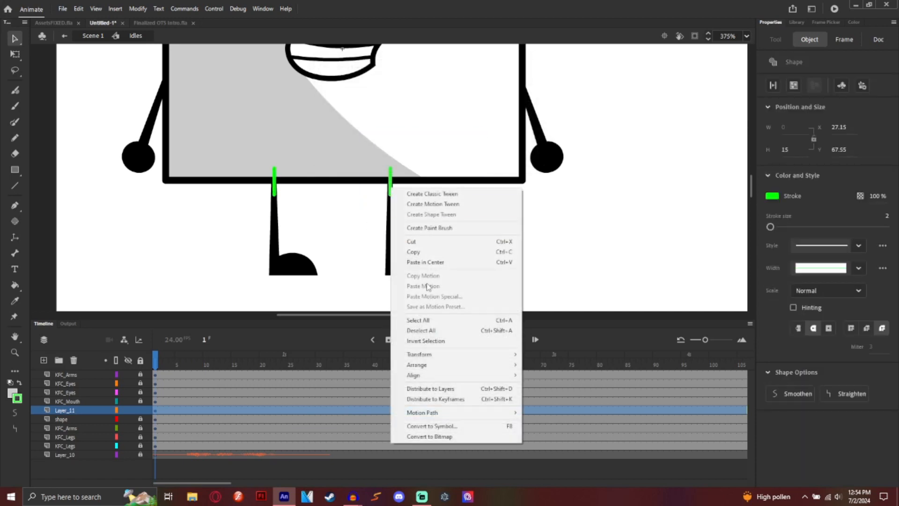
click(431, 424)
click(525, 93)
key(ctrl+1)
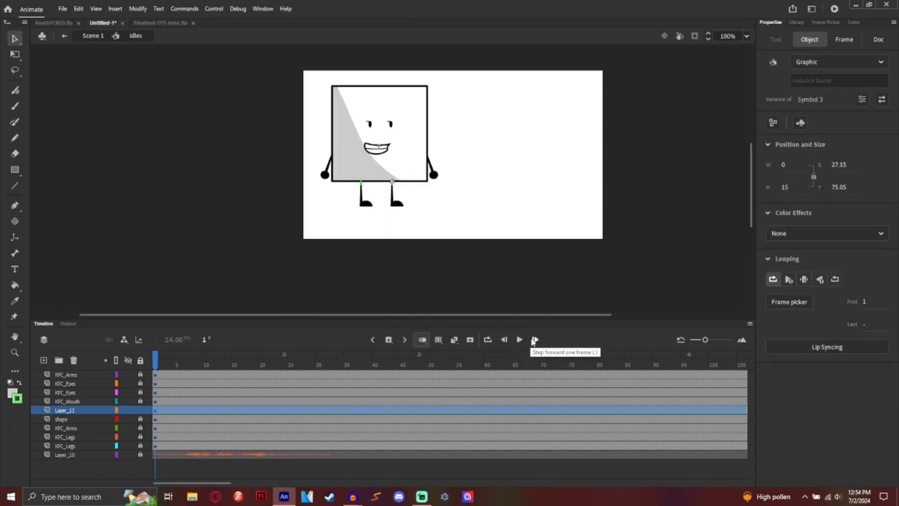
click(520, 340)
Step: Insert keyframes at frames 6 and 11 across all the character's layers
click(520, 340)
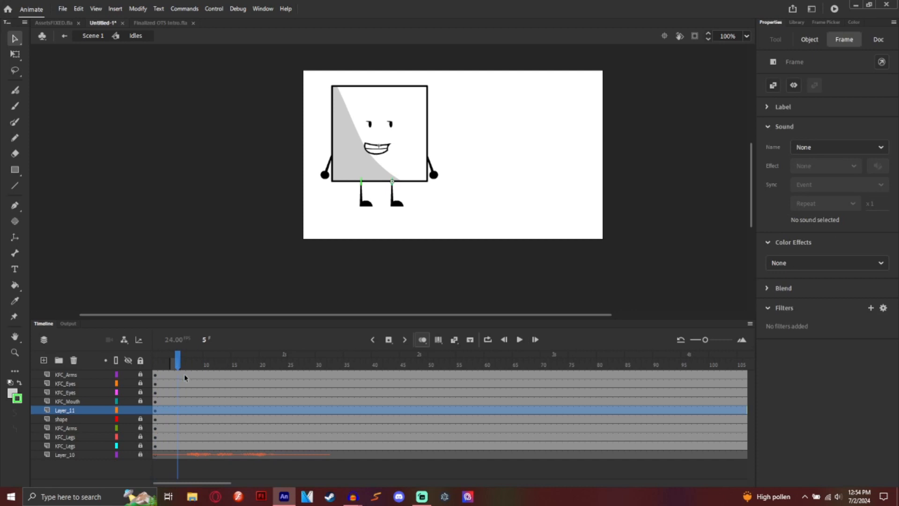
drag(184, 373, 183, 442)
click(388, 340)
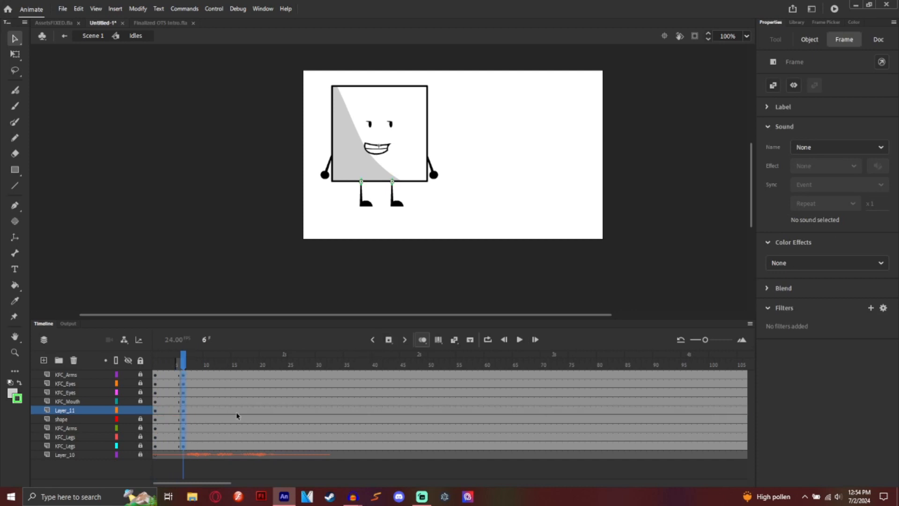
click(212, 379)
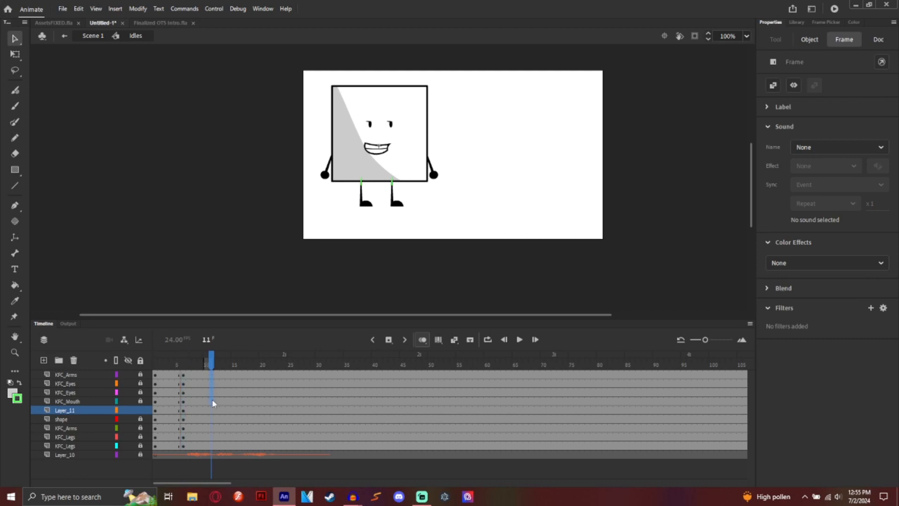
right_click(213, 447)
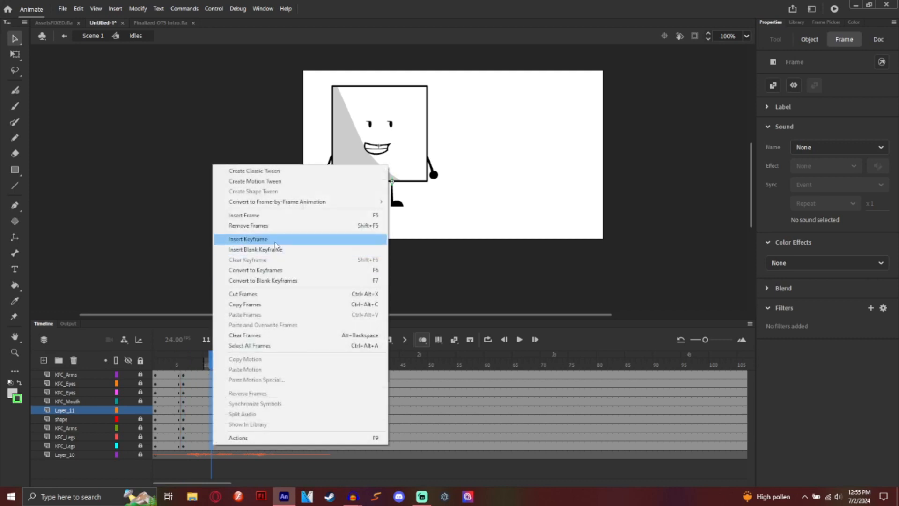
click(275, 239)
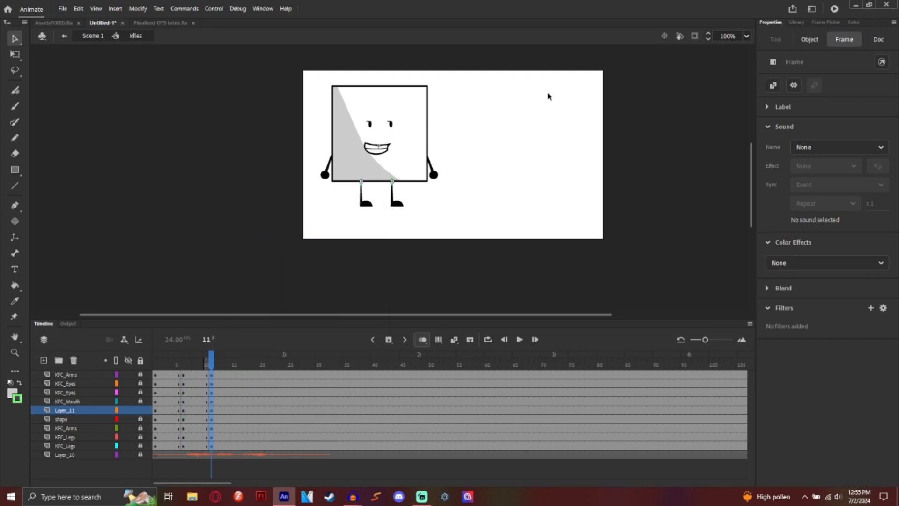
Step: Lock every layer except the second KFC_Legs layer at frame 11
click(333, 247)
click(142, 360)
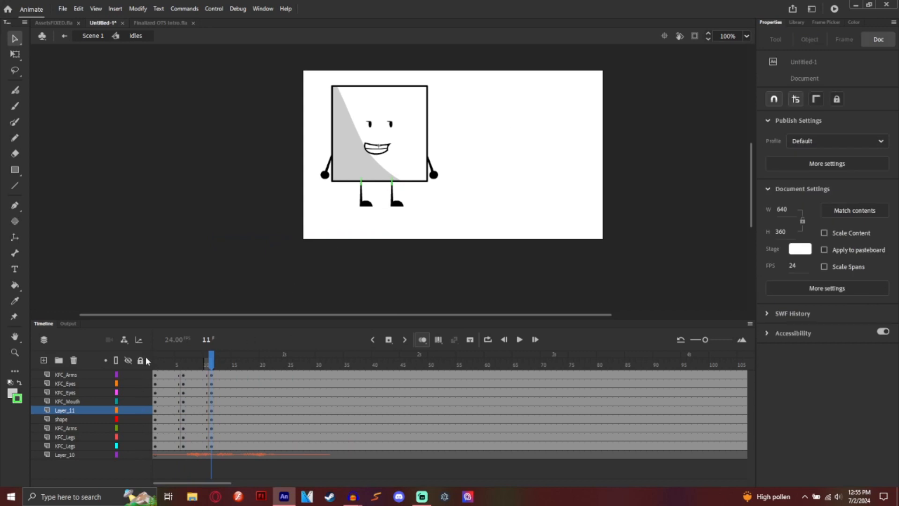
drag(489, 102, 481, 85)
click(141, 361)
click(141, 445)
Step: Skew both legs with Free Transform so they lean right, then scrub to preview
drag(344, 214, 416, 186)
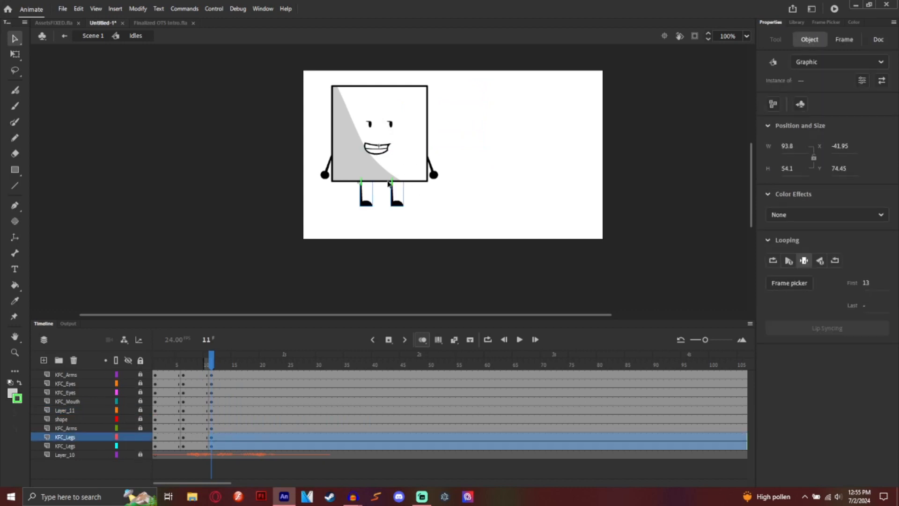
click(15, 54)
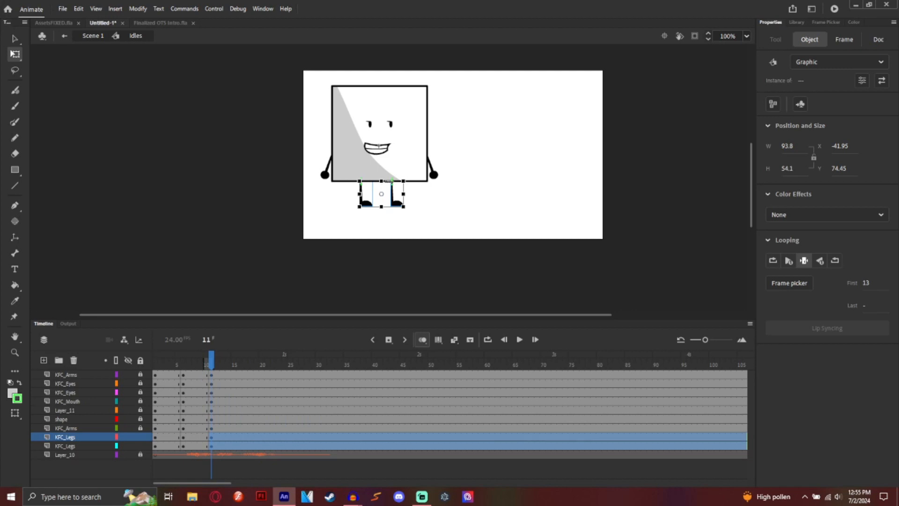
drag(383, 181, 392, 180)
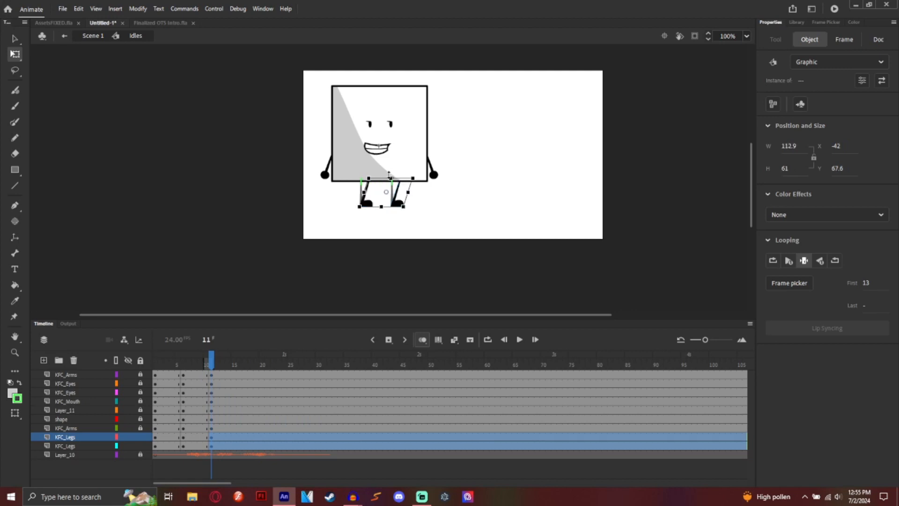
click(484, 169)
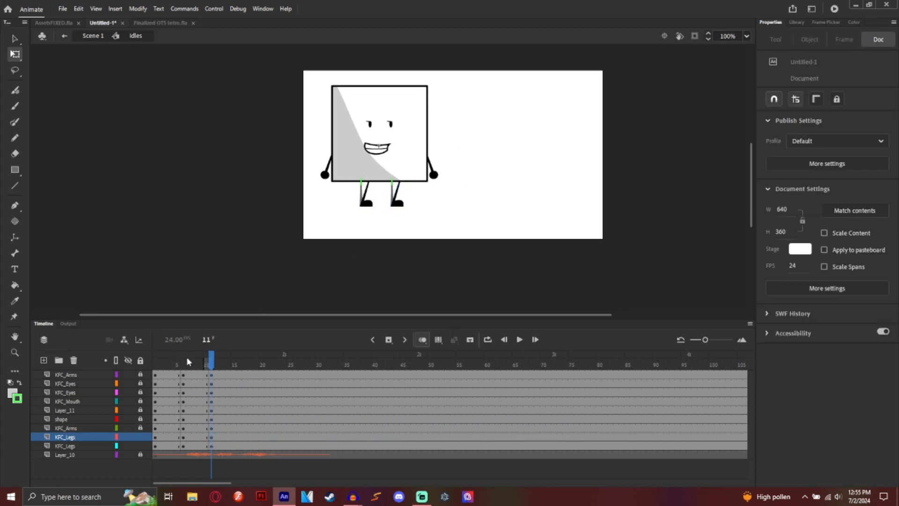
drag(188, 361, 212, 365)
click(140, 361)
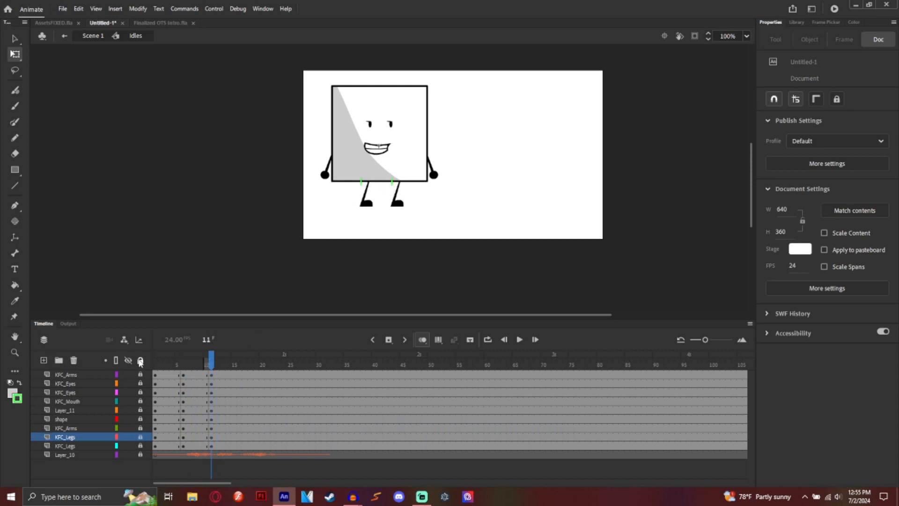
Step: Lock the leg layers, zoom to 200%, and tilt the body parts slightly up and left
click(141, 447)
click(141, 455)
drag(302, 104, 516, 195)
mouse_move(406, 165)
mouse_down()
mouse_move(416, 156)
mouse_move(414, 166)
mouse_up()
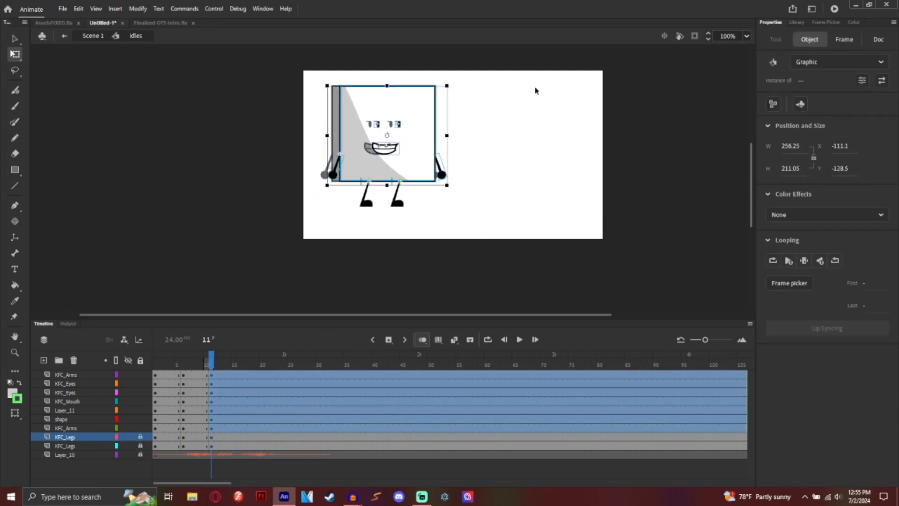
click(747, 36)
click(755, 154)
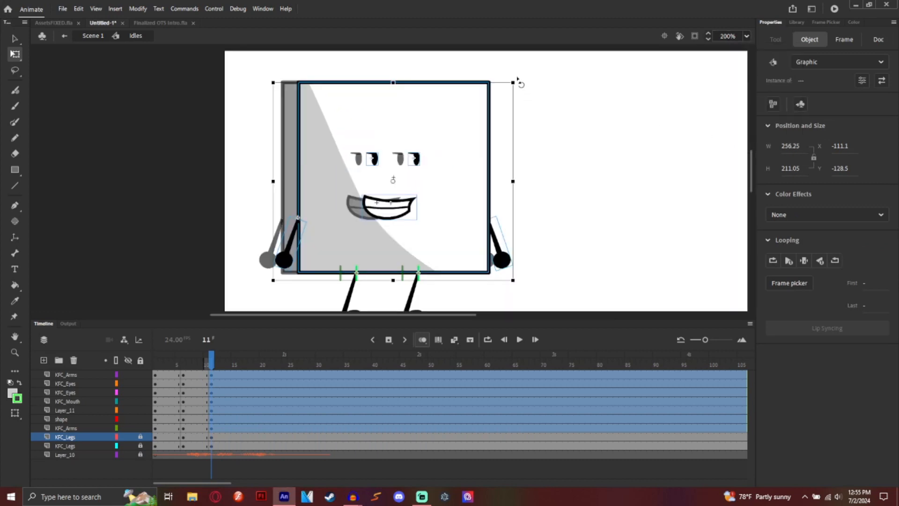
drag(518, 80, 511, 73)
mouse_move(465, 167)
mouse_down()
mouse_move(452, 149)
mouse_move(459, 161)
mouse_up()
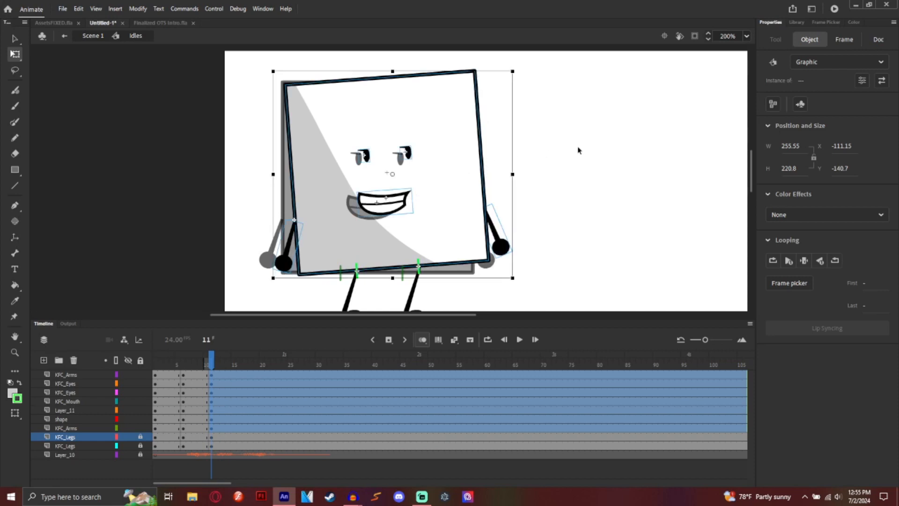
click(534, 217)
Step: Rotate the right arm upward into a wave
click(500, 240)
drag(523, 258, 528, 74)
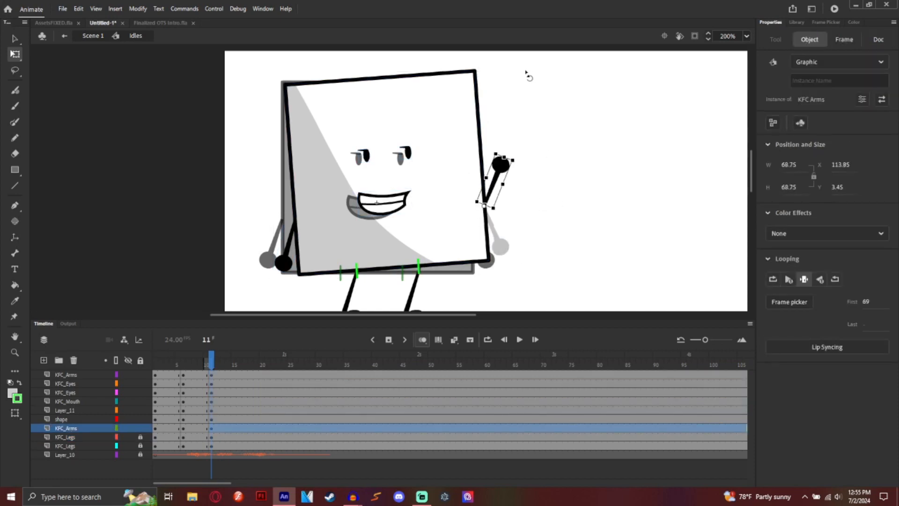
click(544, 195)
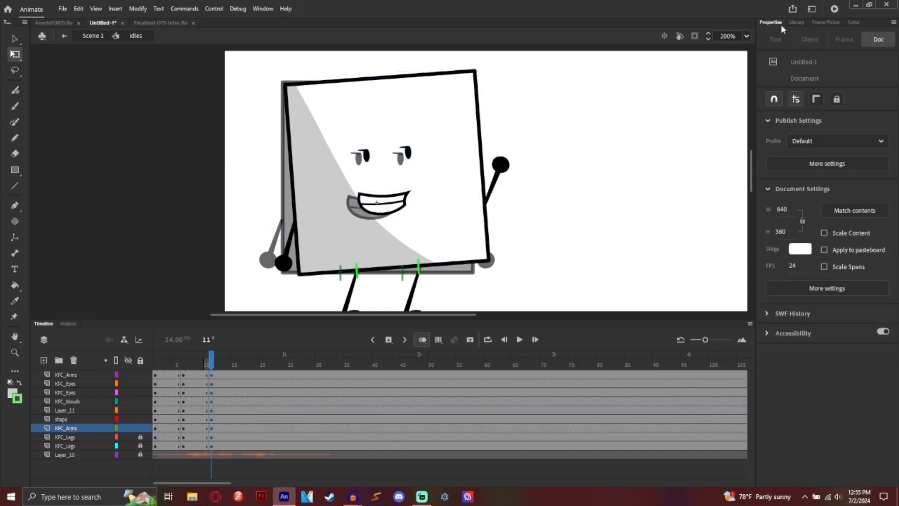
click(829, 23)
click(809, 22)
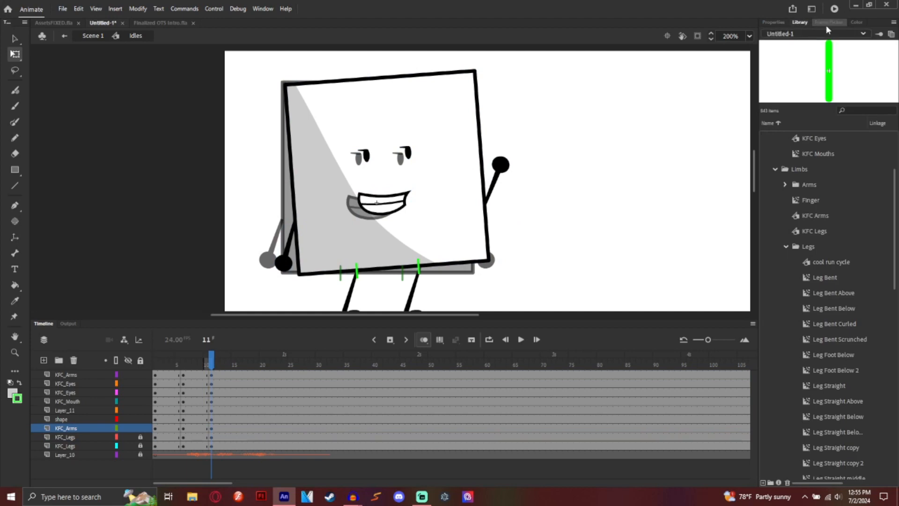
Step: Insert keyframes at frames 16 and 20 across the character's layers
click(827, 22)
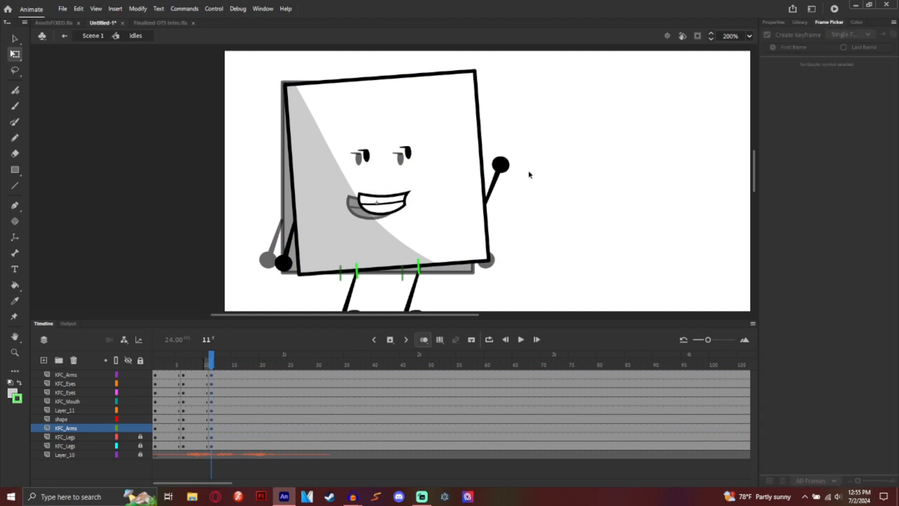
click(509, 167)
click(521, 340)
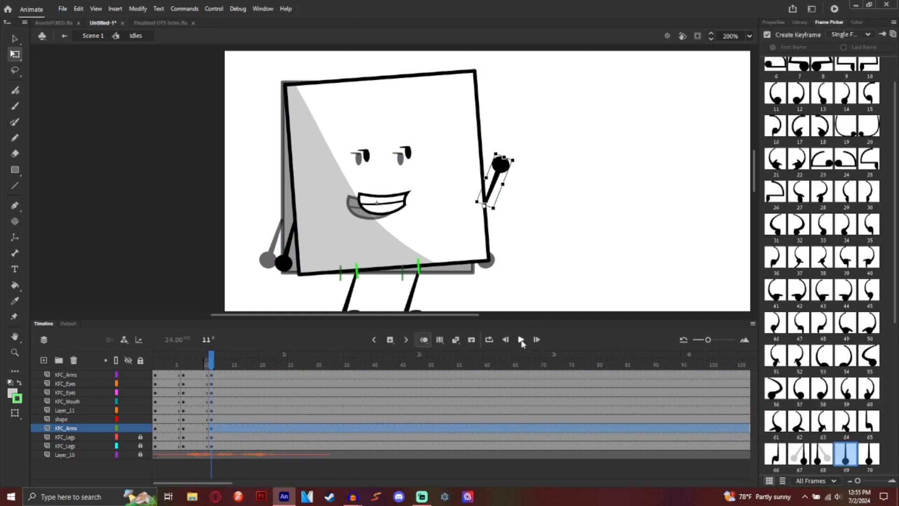
drag(240, 375, 257, 366)
click(390, 339)
click(263, 395)
click(390, 340)
click(223, 365)
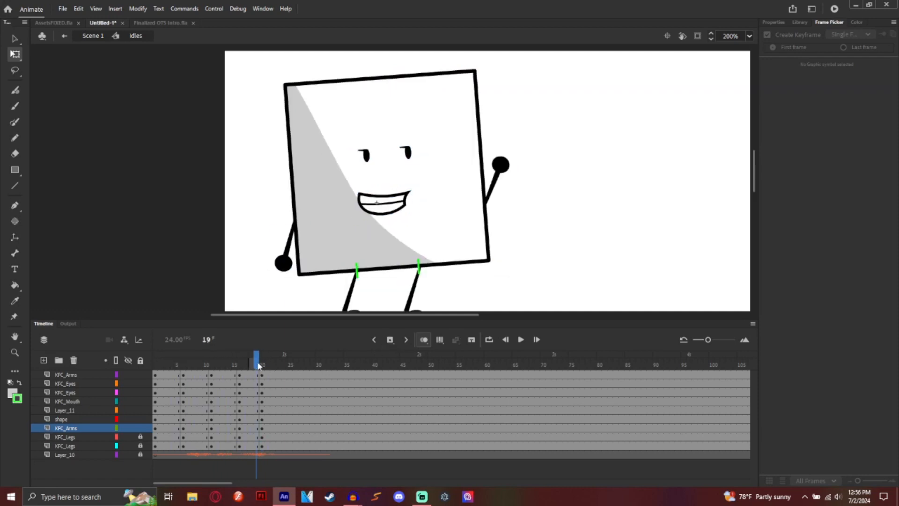
click(262, 366)
Step: Swap the left arm to pose 63 and rotate it so the hand points outward
click(288, 257)
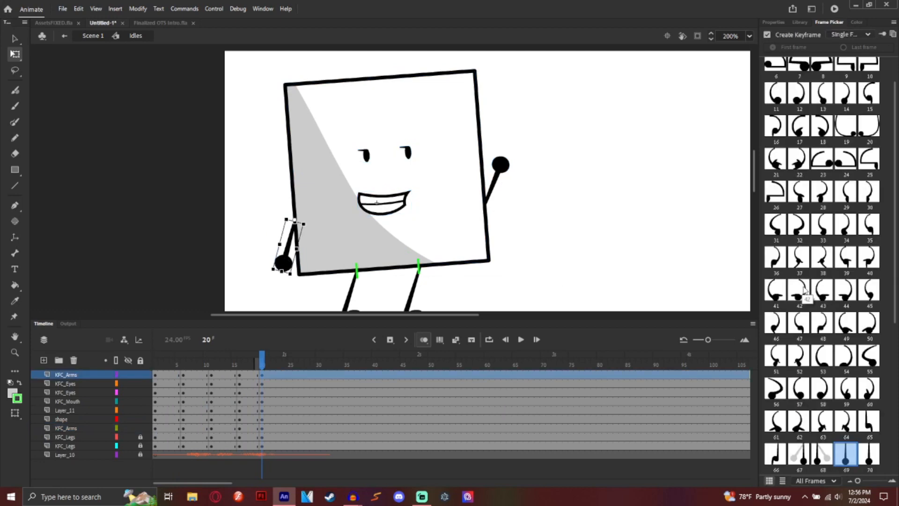
scroll(829, 253, up, 1)
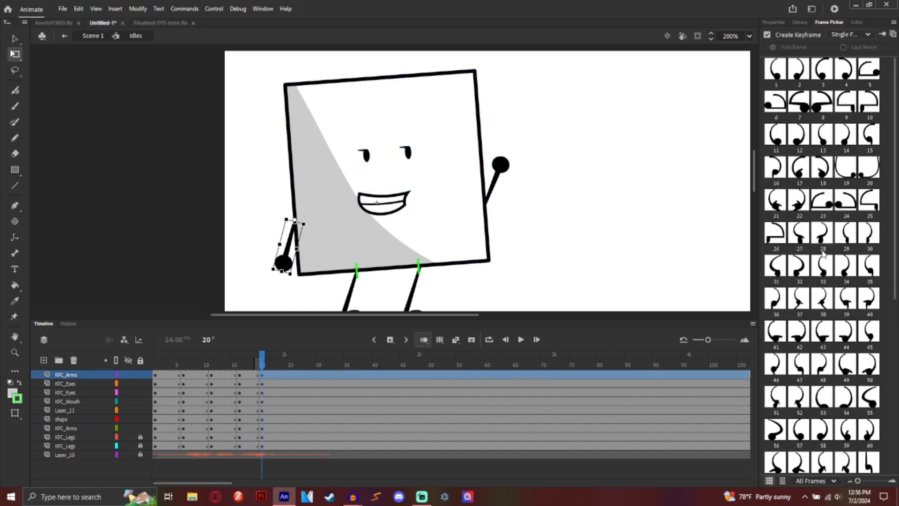
scroll(816, 232, down, 7)
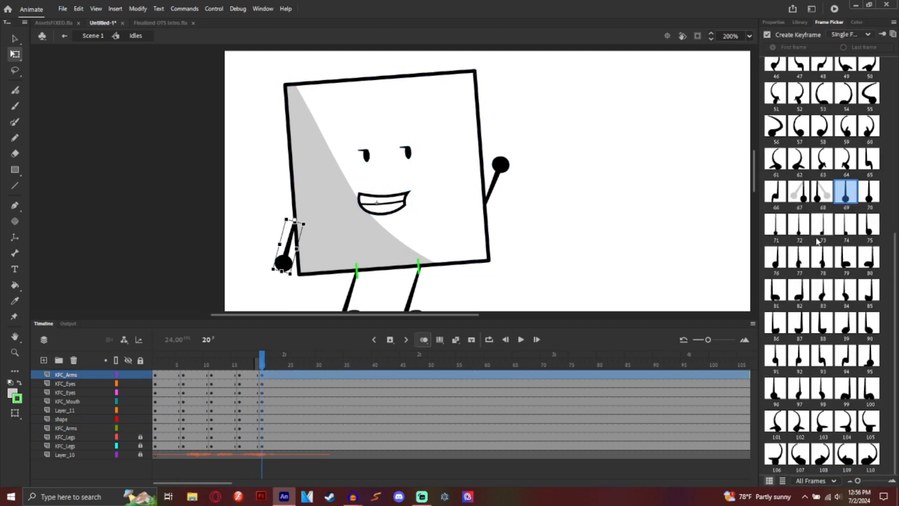
scroll(818, 240, up, 7)
scroll(839, 247, down, 5)
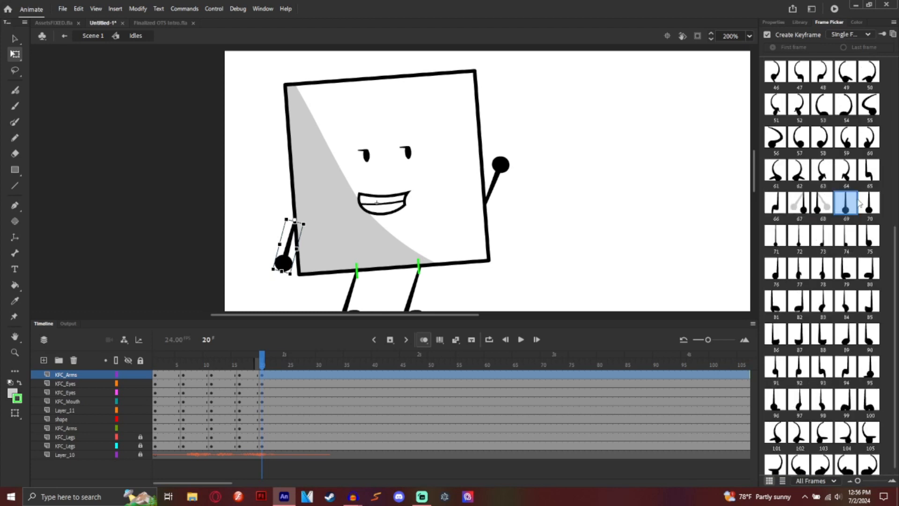
click(846, 175)
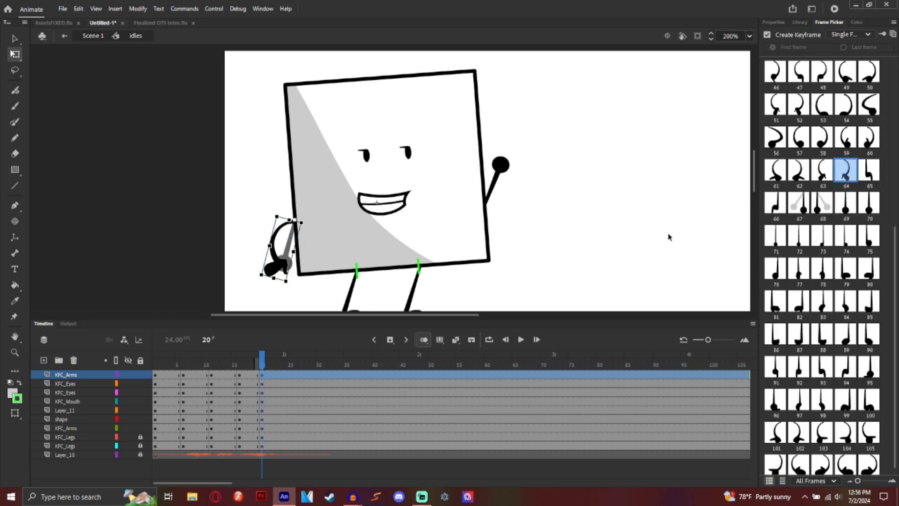
click(823, 173)
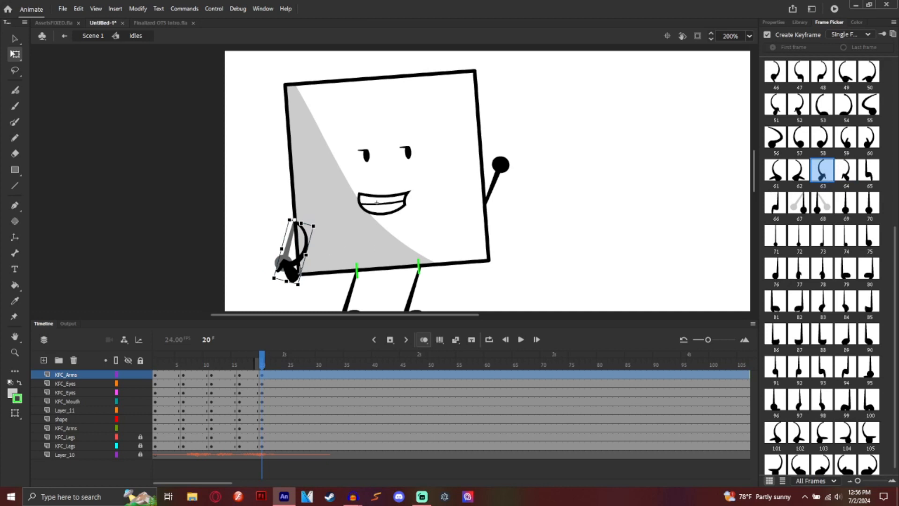
drag(306, 294, 234, 201)
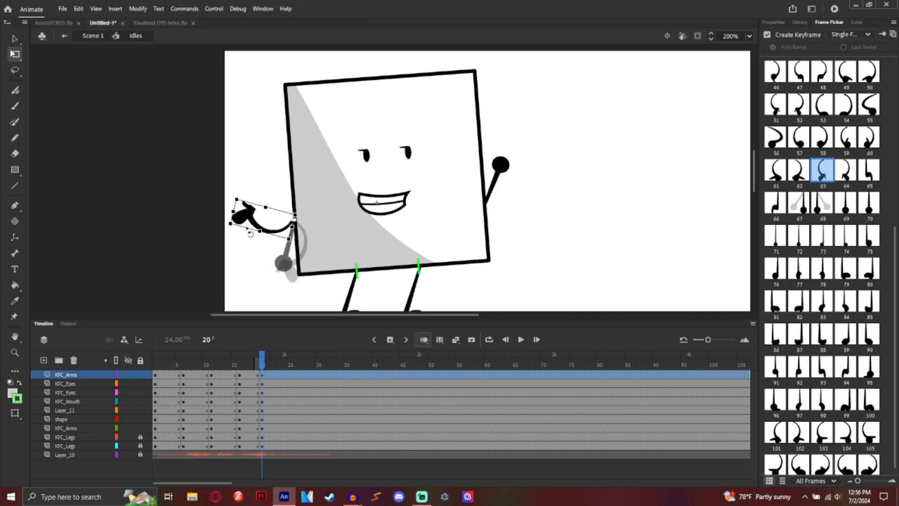
Step: Give the right arm a different pose and rotate it so the hand points right
click(500, 172)
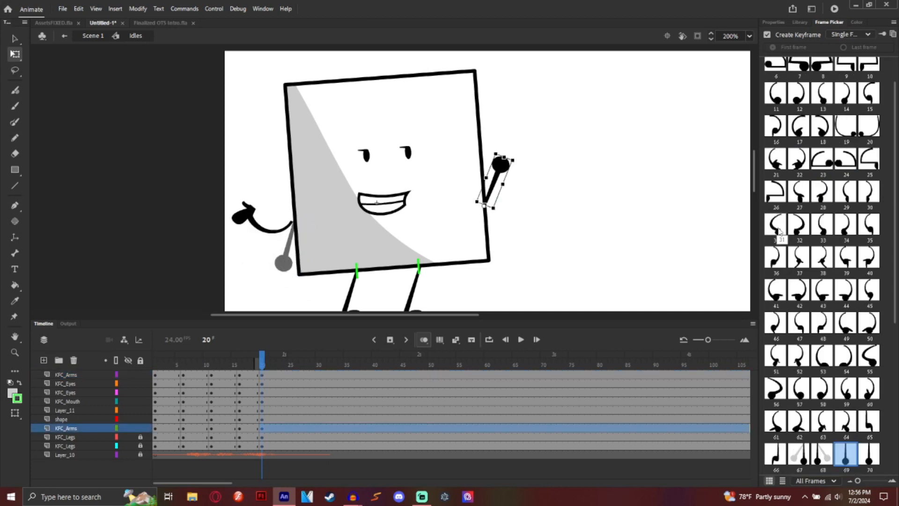
click(845, 419)
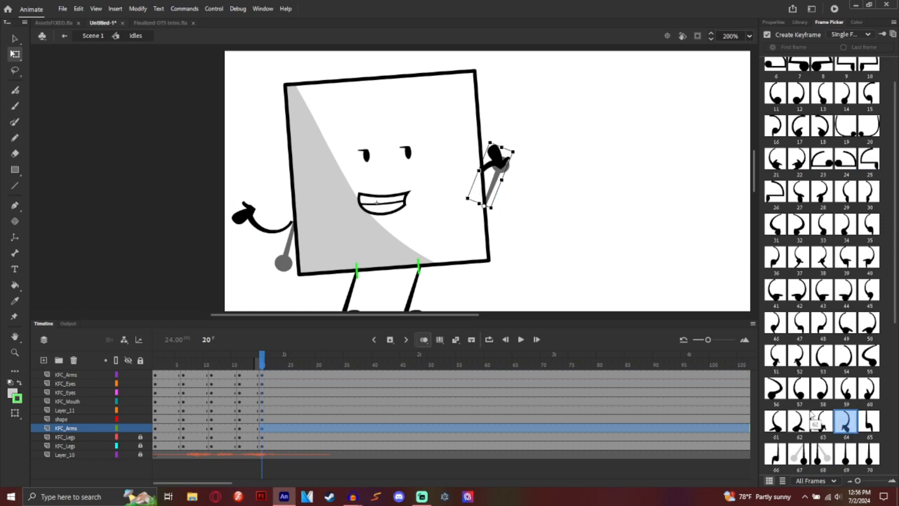
click(823, 420)
mouse_move(531, 166)
mouse_down()
mouse_move(548, 202)
mouse_move(529, 182)
mouse_up()
click(594, 192)
click(244, 215)
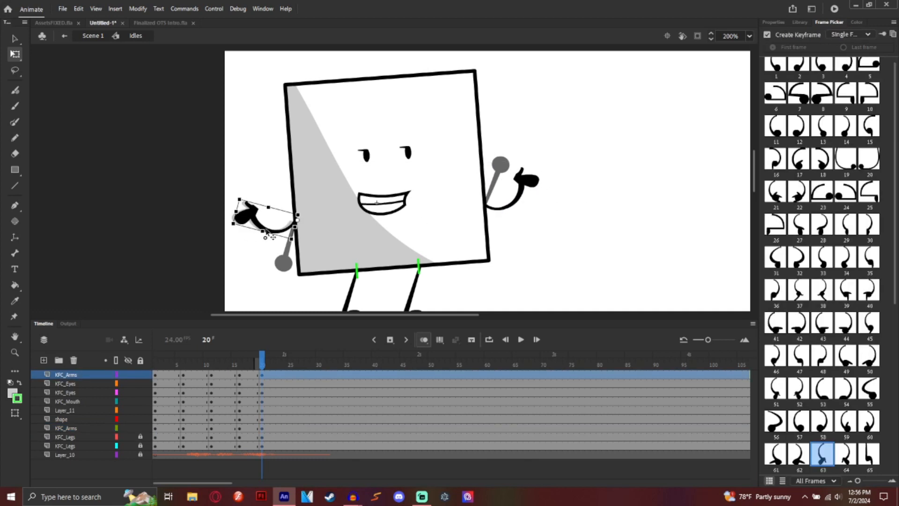
click(630, 200)
scroll(630, 200, down, 4)
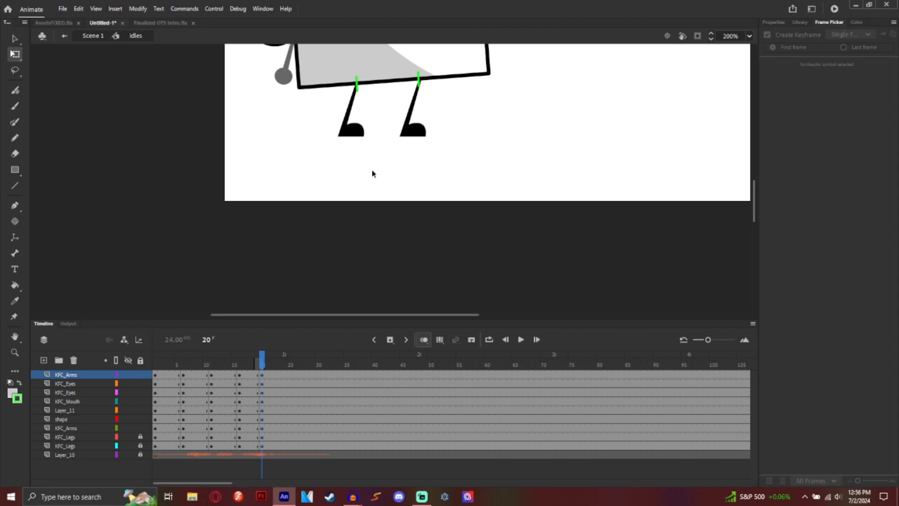
Step: Zoom out to 100% and select both legs on the unlocked KFC_Legs layers
click(749, 36)
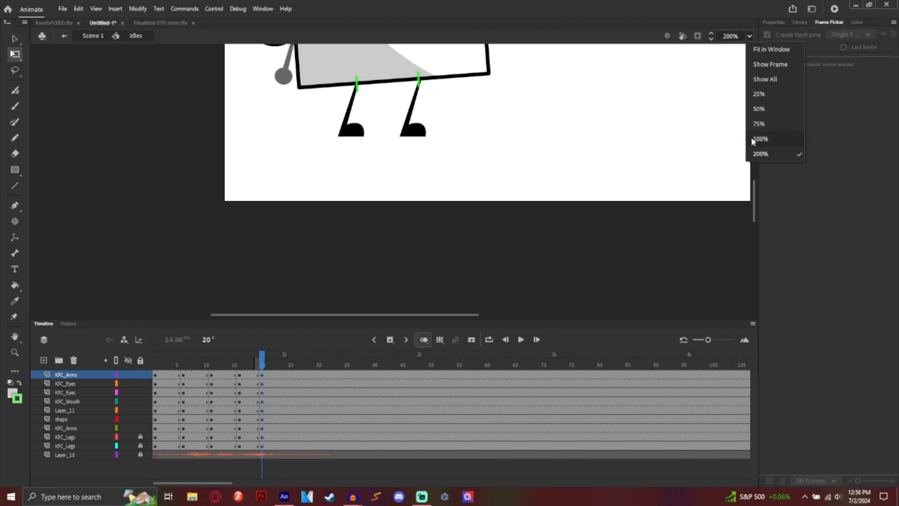
click(778, 145)
click(750, 36)
click(761, 139)
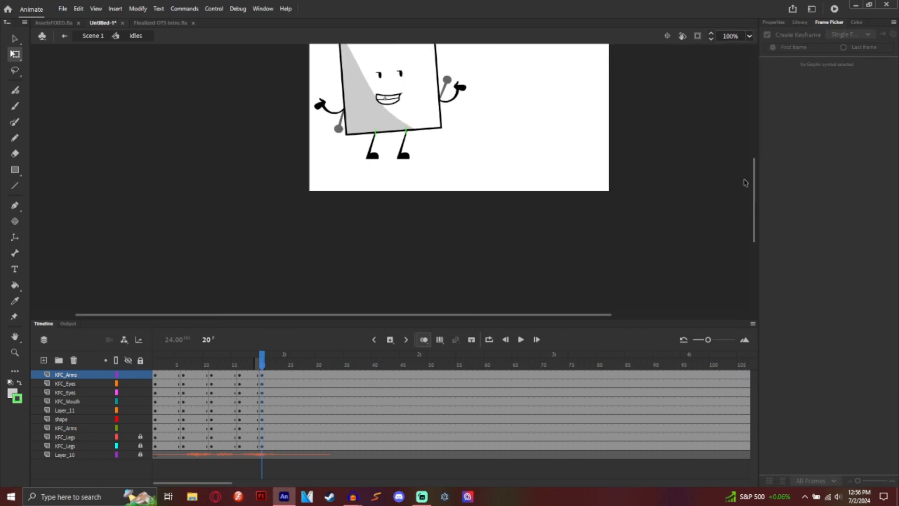
scroll(759, 186, up, 4)
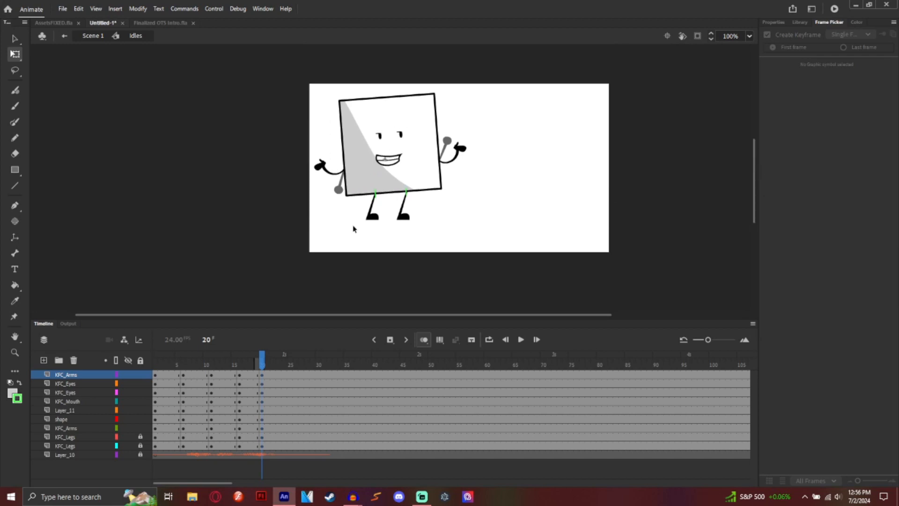
click(140, 360)
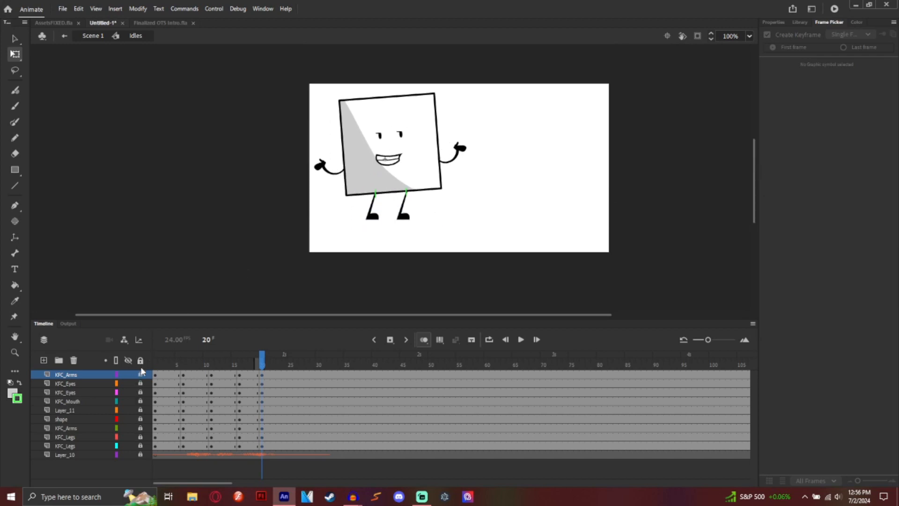
click(140, 436)
click(140, 446)
drag(376, 223, 383, 189)
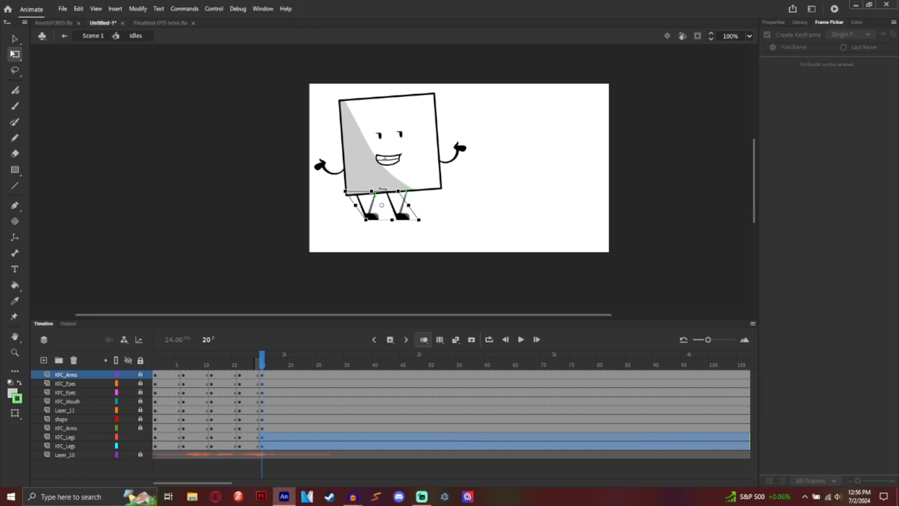
click(497, 194)
drag(506, 114, 290, 197)
Step: Lock the legs, select the body, face, arms and Layer_11, and move them slightly left
click(143, 359)
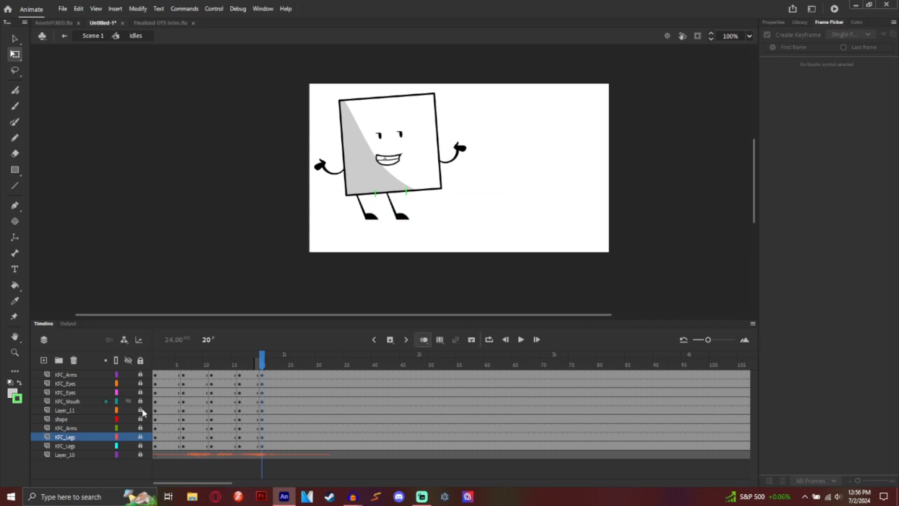
drag(140, 428, 140, 412)
click(142, 374)
drag(533, 90, 295, 166)
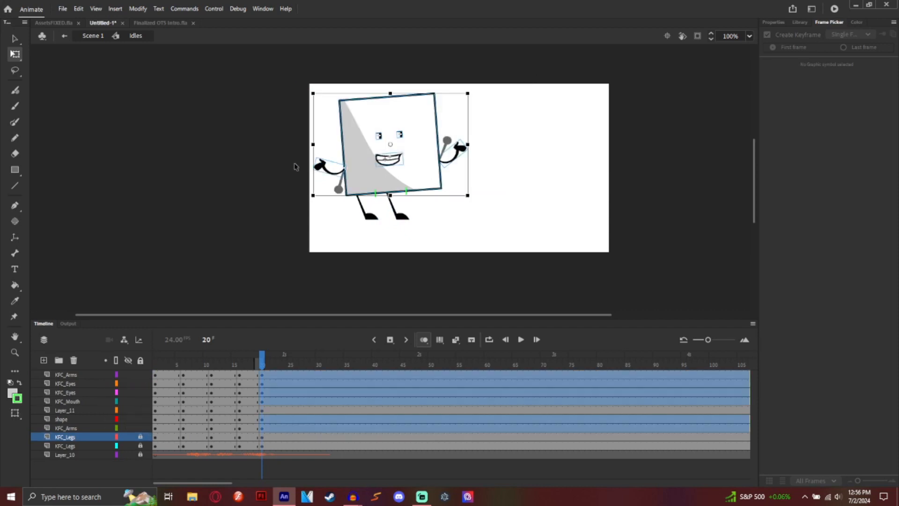
drag(527, 102, 275, 206)
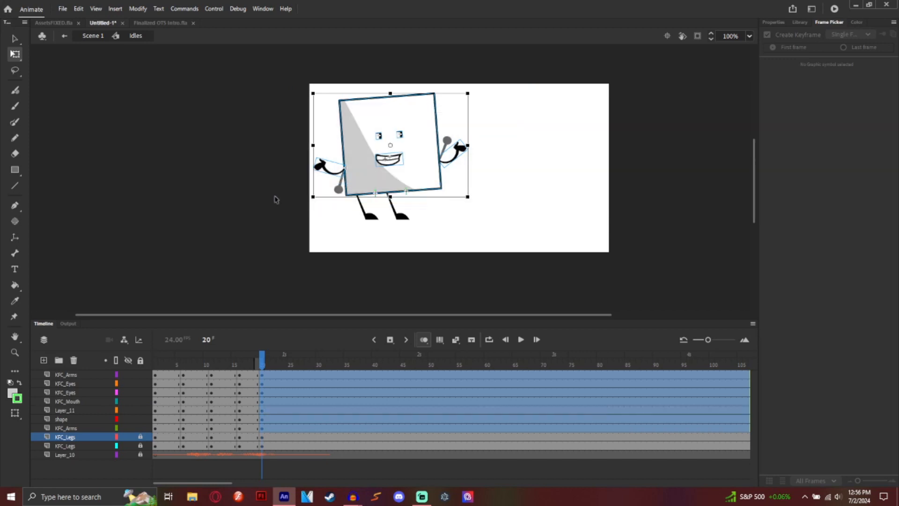
drag(477, 93, 309, 195)
click(504, 109)
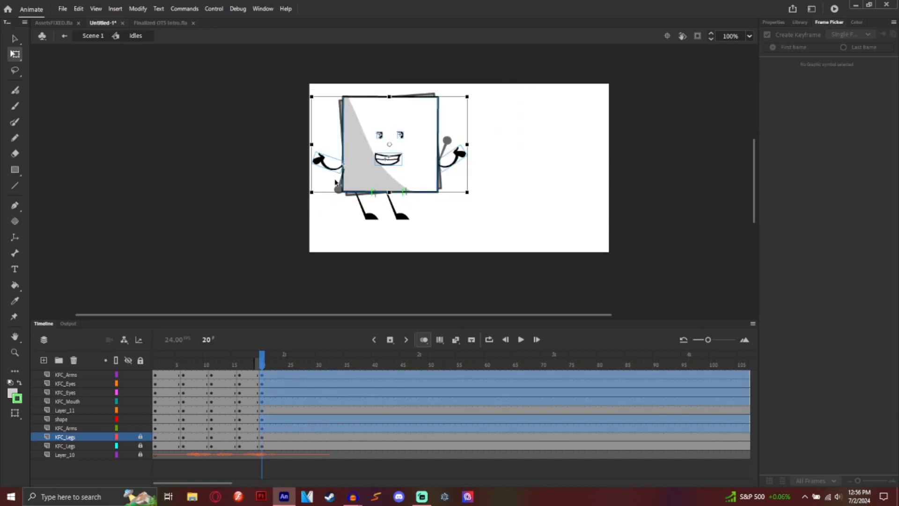
drag(526, 127, 238, 228)
drag(406, 161, 392, 161)
Step: Zoom to 200% on the character and clear the stage selection
click(750, 36)
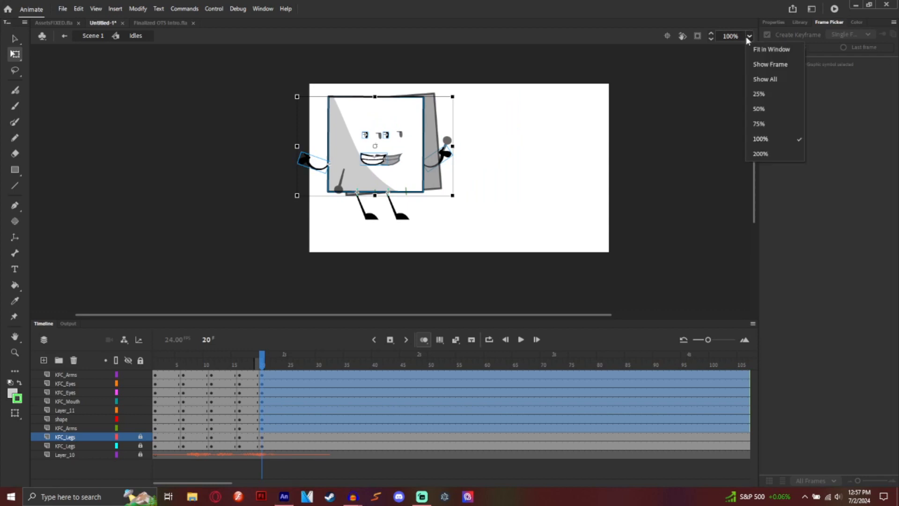
click(761, 155)
click(464, 219)
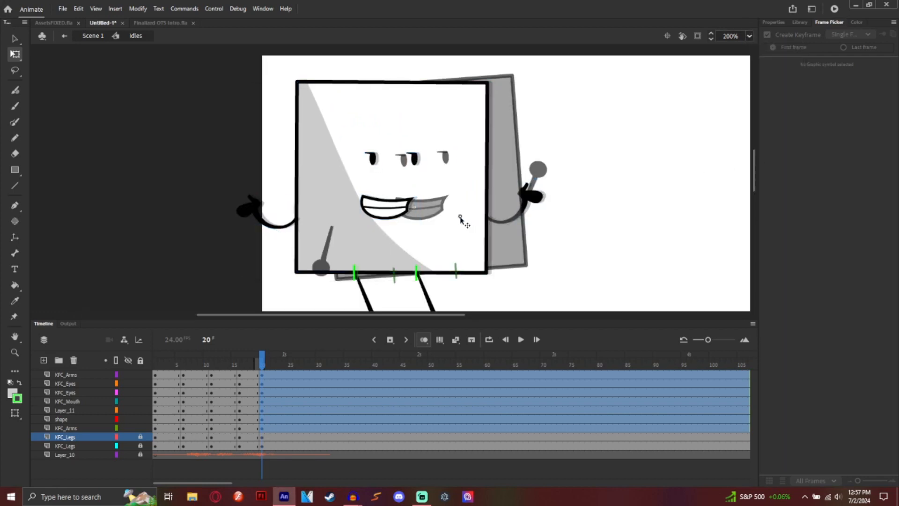
click(463, 219)
click(600, 206)
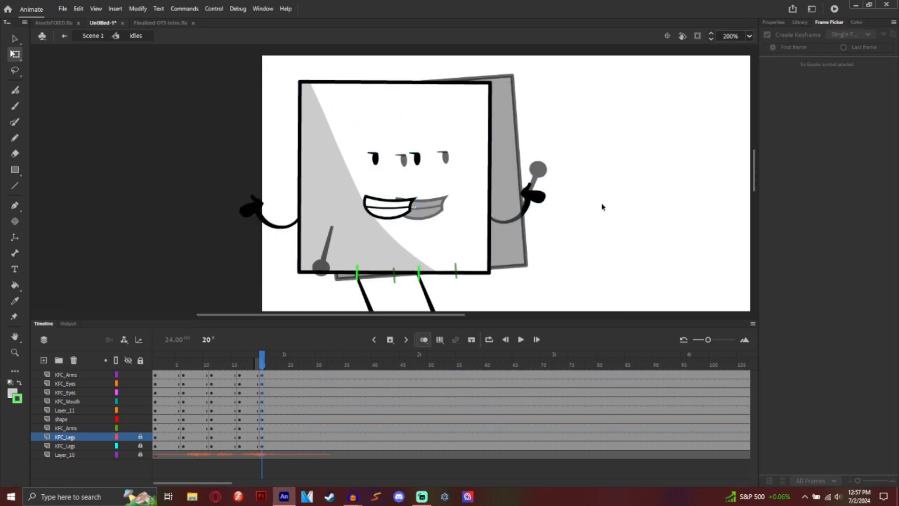
scroll(603, 207, down, 5)
Step: Toggle Layer_11's outline view on and off, then scrub through the idle frames
click(143, 409)
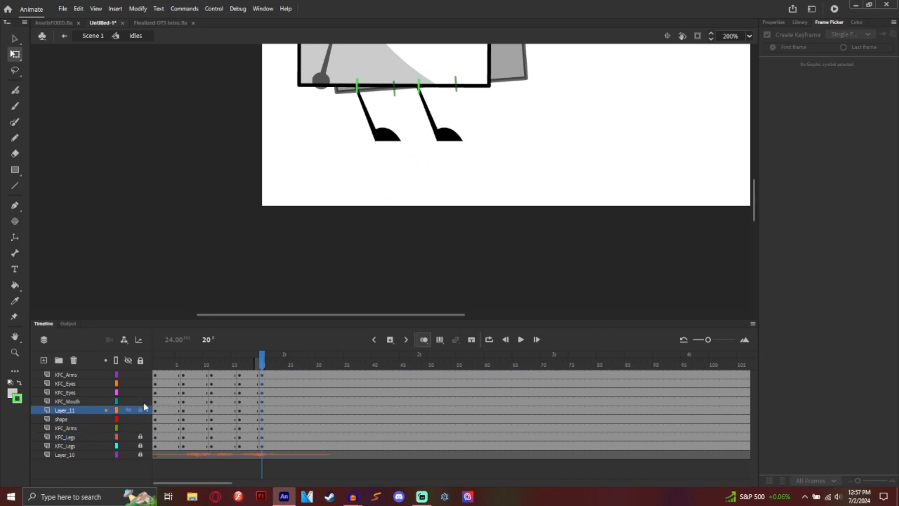
click(116, 410)
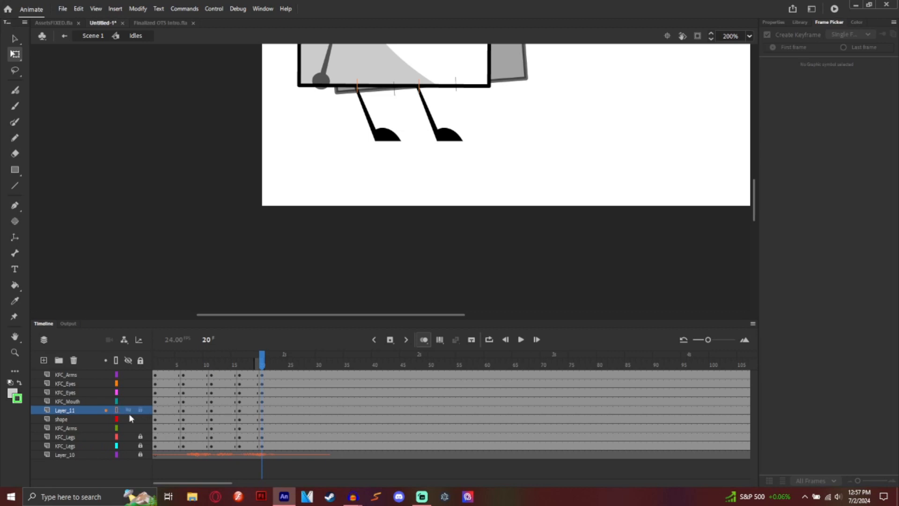
click(264, 411)
click(375, 267)
scroll(372, 268, up, 5)
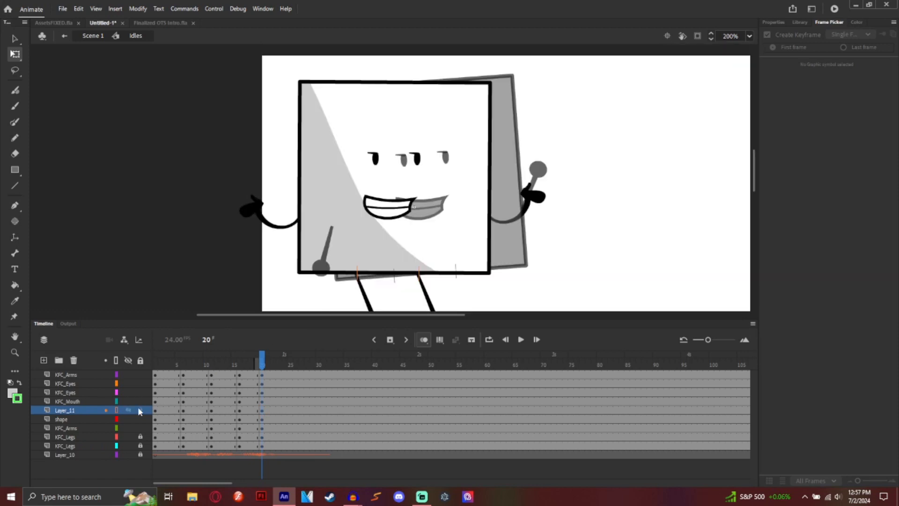
click(117, 410)
mouse_move(193, 366)
mouse_down()
mouse_move(146, 378)
mouse_move(287, 383)
mouse_move(300, 373)
mouse_move(296, 405)
mouse_move(284, 412)
mouse_up()
Step: Insert keyframes at frames 24 and 30 across all layers
drag(285, 445, 286, 445)
click(390, 340)
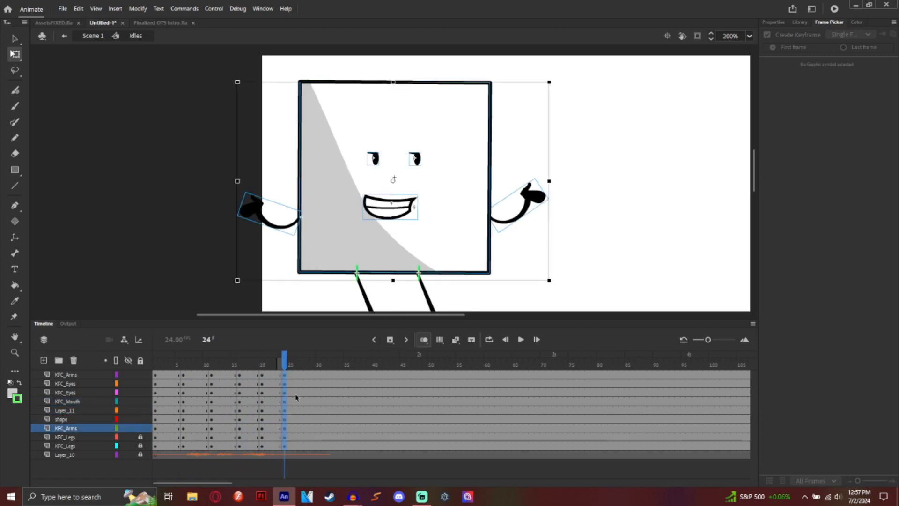
drag(317, 374, 322, 448)
click(390, 340)
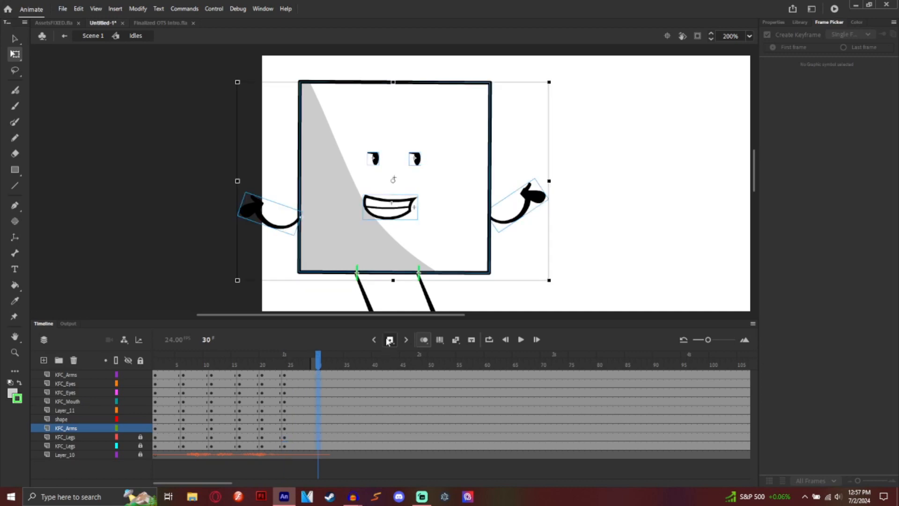
Step: Copy frame 1 of both KFC_Legs layers and paste it over frame 30
click(156, 438)
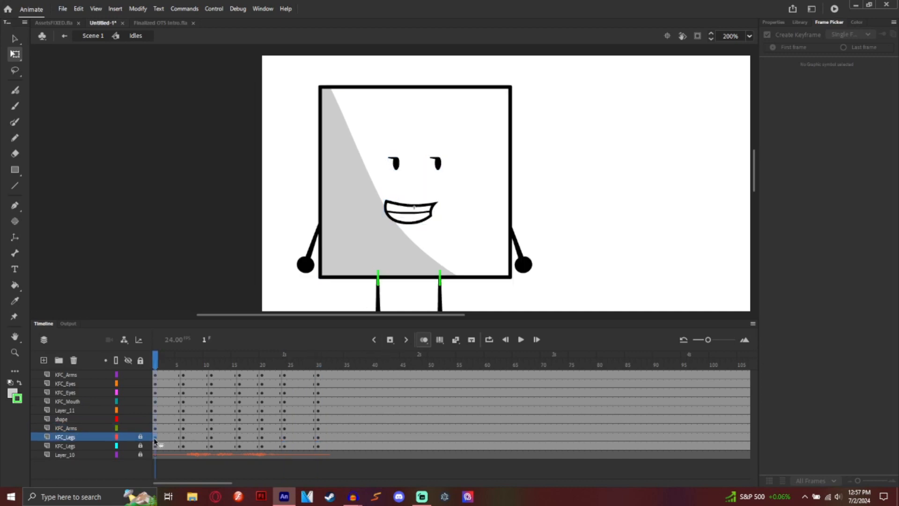
right_click(156, 439)
click(201, 299)
right_click(319, 437)
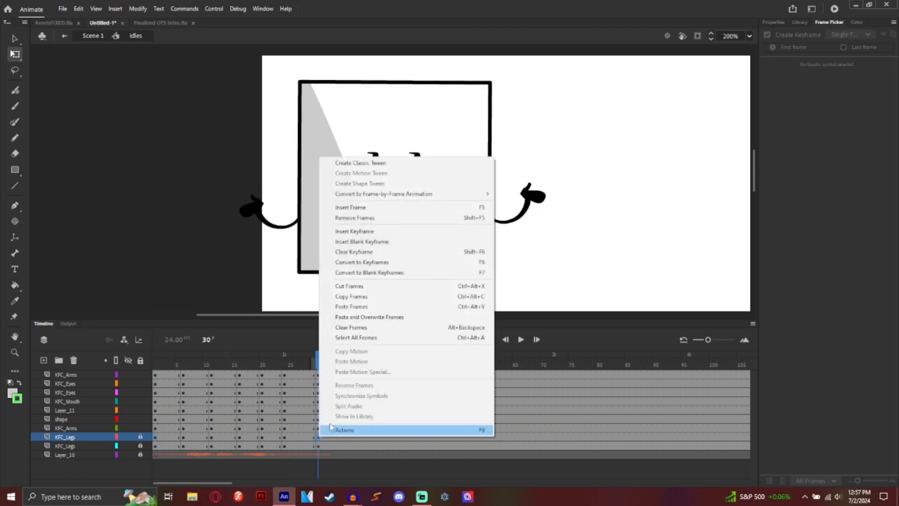
click(361, 318)
click(156, 446)
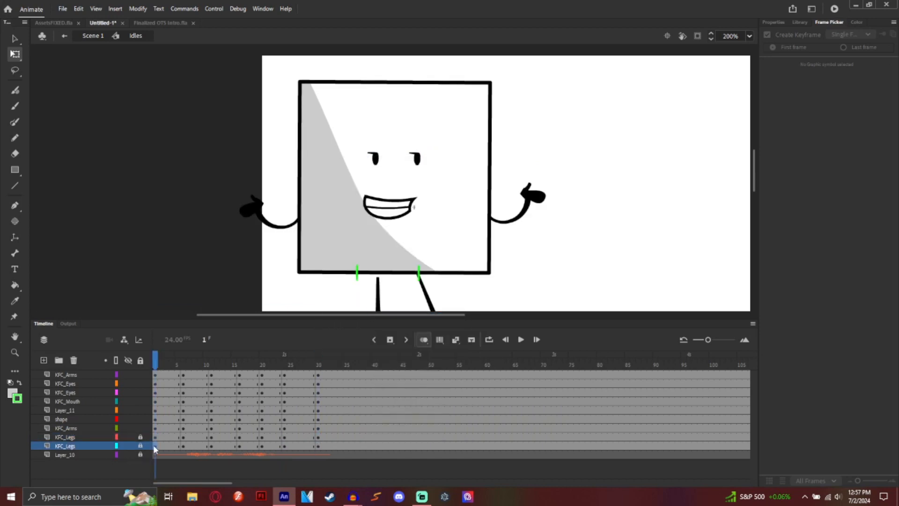
right_click(156, 446)
click(216, 306)
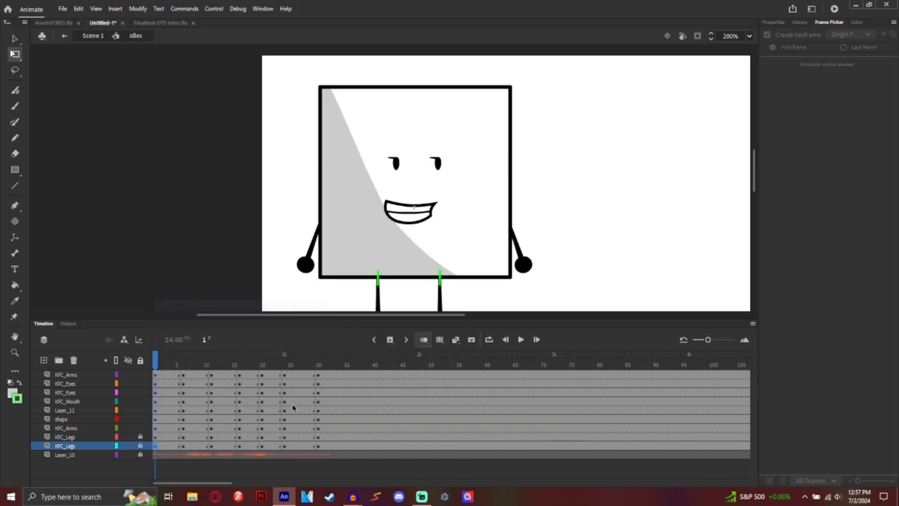
right_click(322, 447)
click(382, 323)
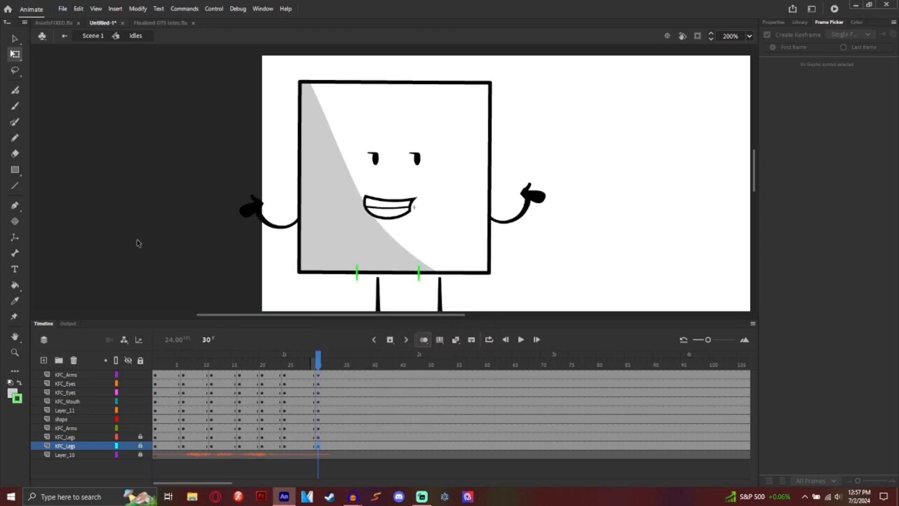
Step: Select the body, face and arms at frame 30 and move them right and slightly down
click(140, 446)
click(140, 437)
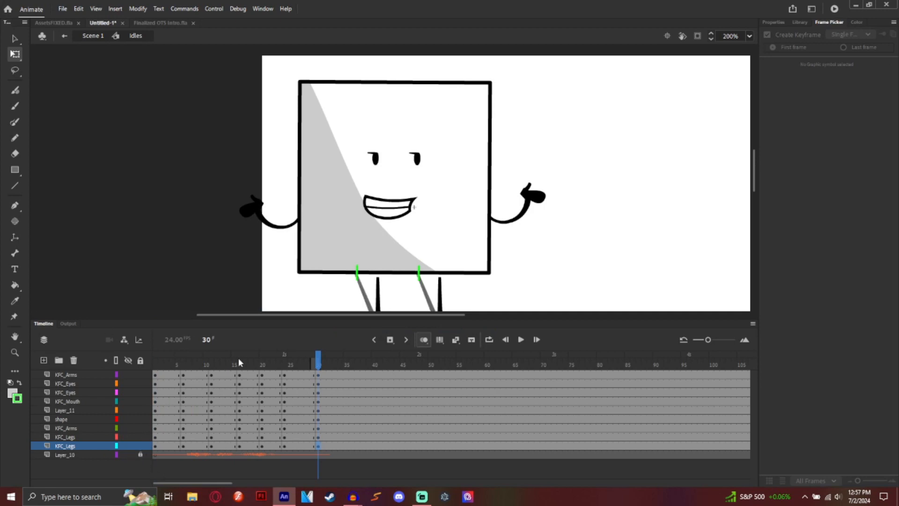
drag(215, 126, 555, 283)
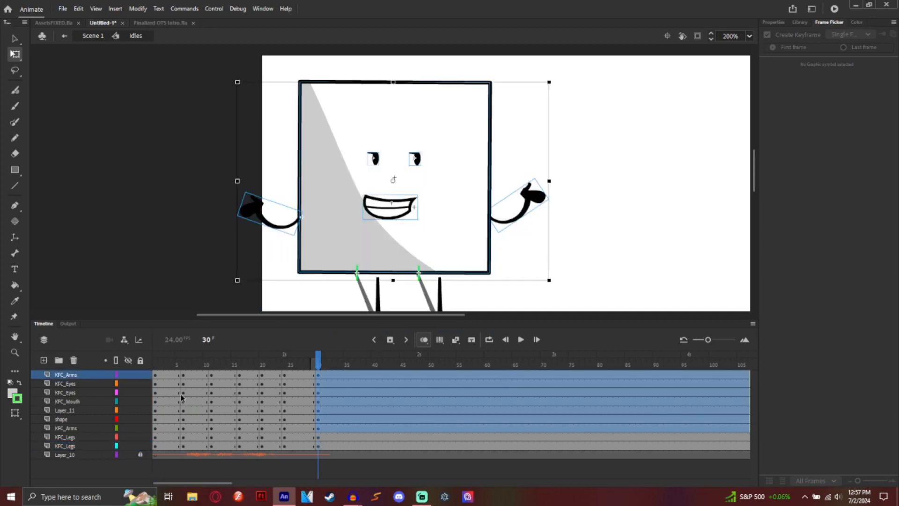
drag(376, 258, 396, 260)
Step: Switch the right arm to a straight pose and rotate it down beside the body
click(623, 294)
click(566, 211)
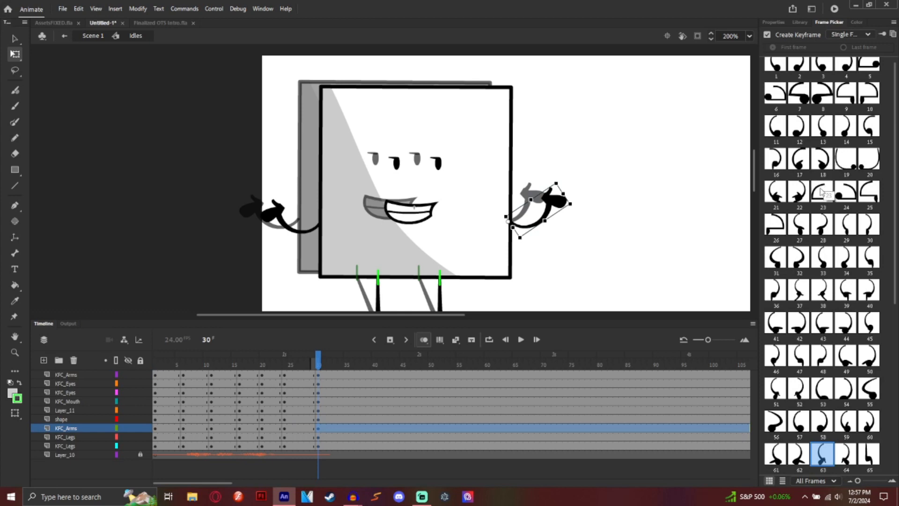
click(823, 257)
click(846, 257)
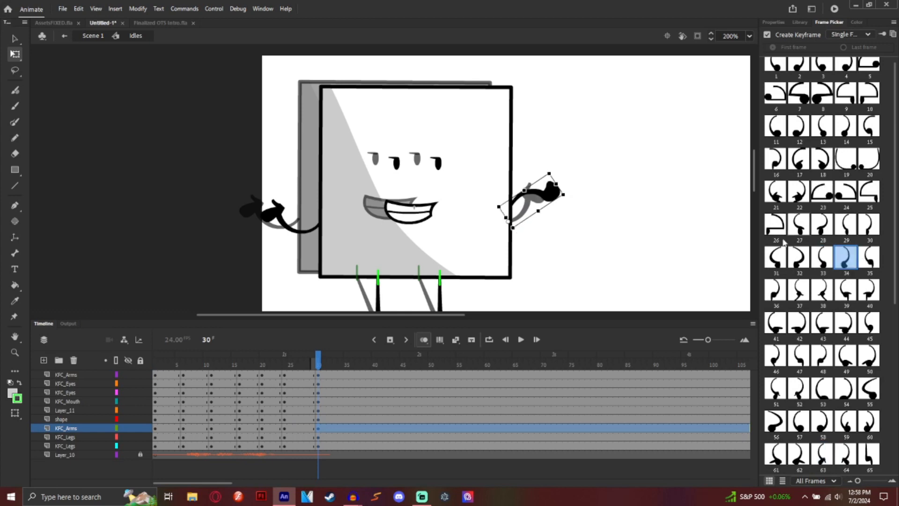
drag(572, 195, 515, 281)
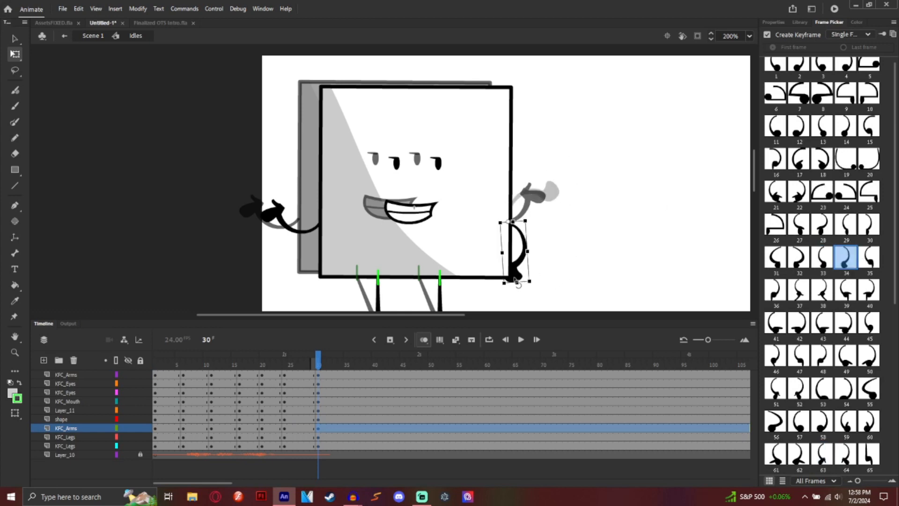
key(ctrl+z)
scroll(802, 173, down, 6)
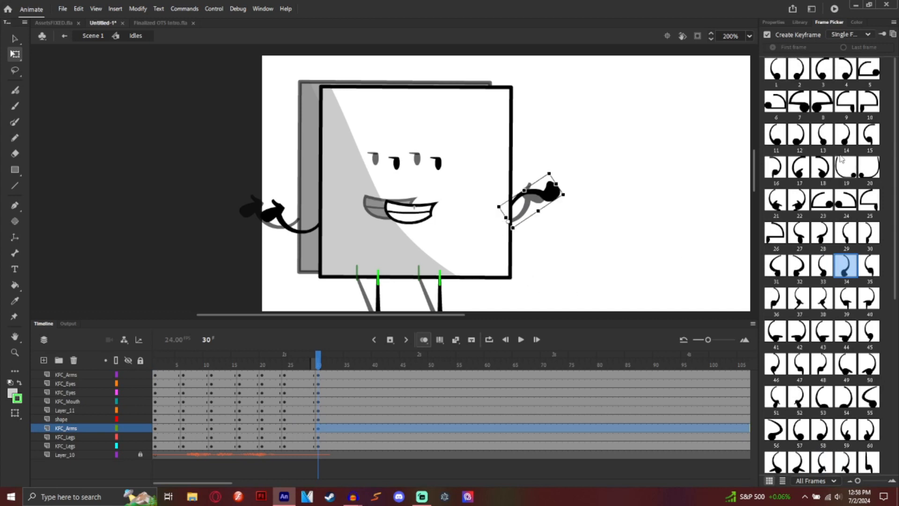
click(870, 192)
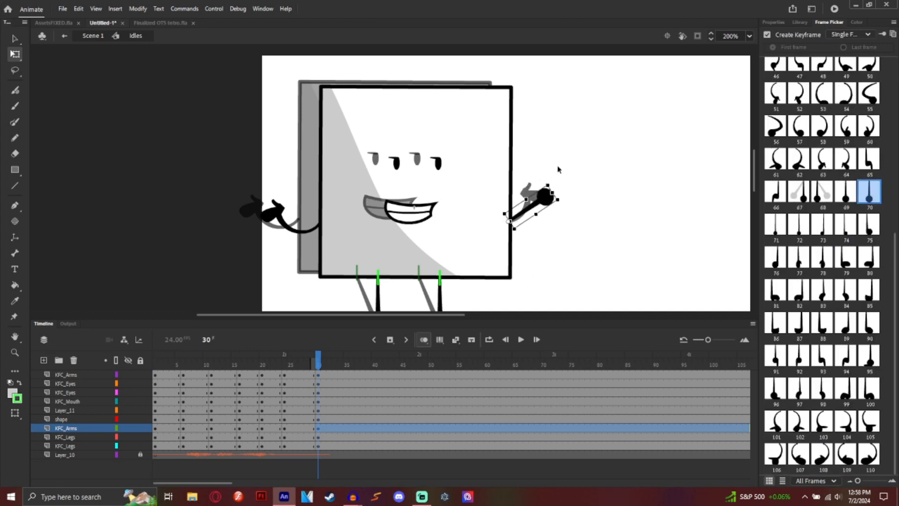
drag(567, 200, 525, 286)
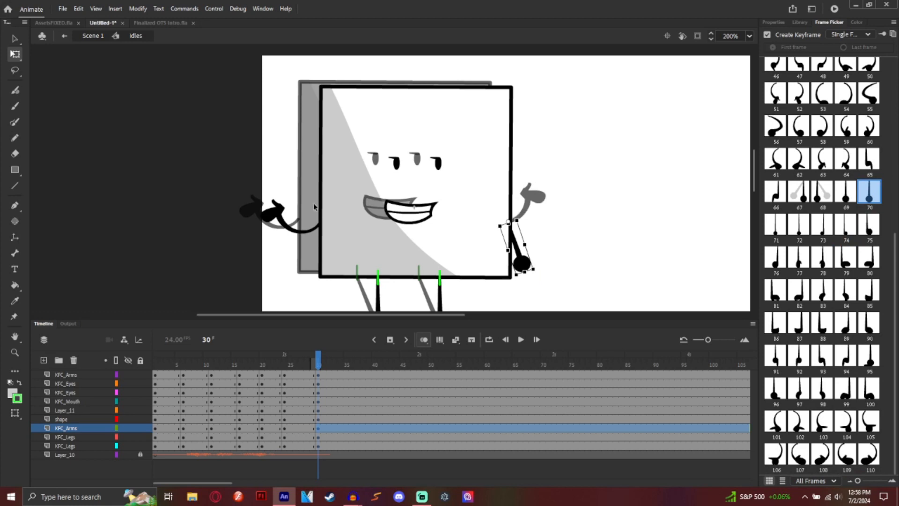
Step: Switch the left arm to pose 34, rotate it down along the body, and scrub to preview
click(278, 216)
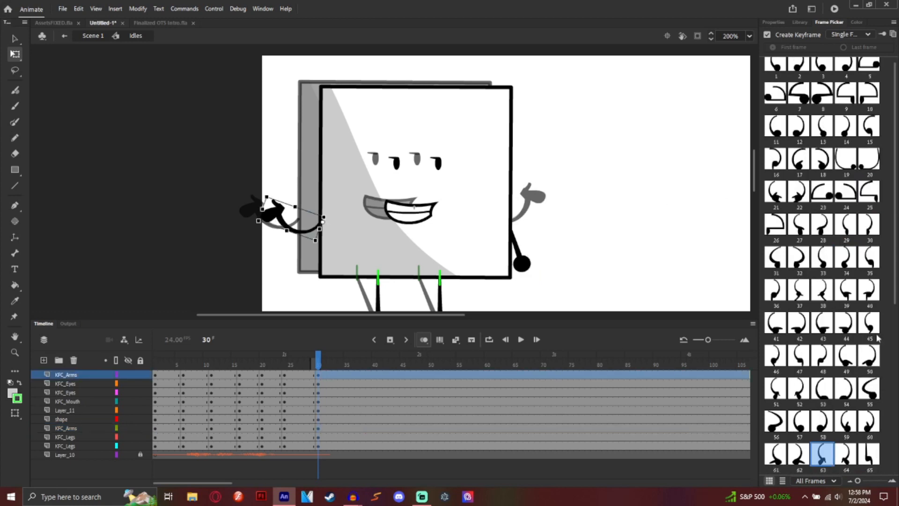
click(823, 258)
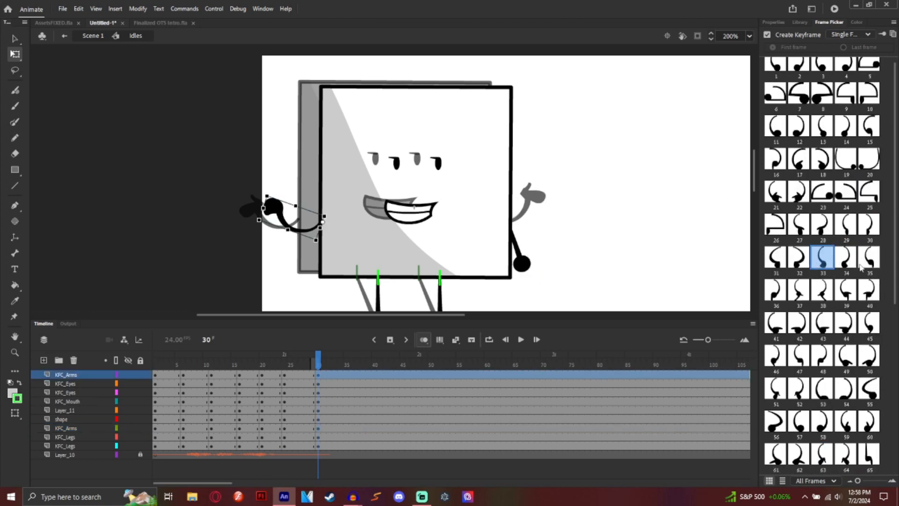
click(846, 261)
drag(281, 182, 305, 271)
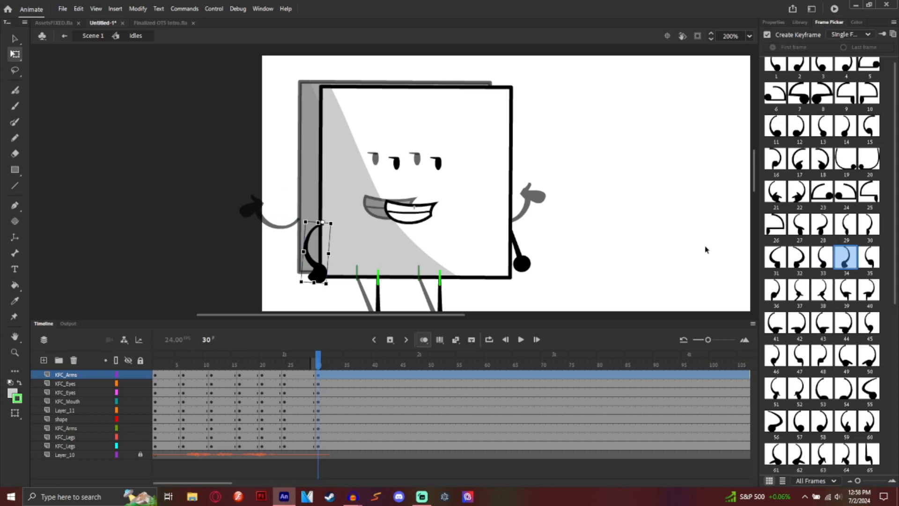
click(566, 224)
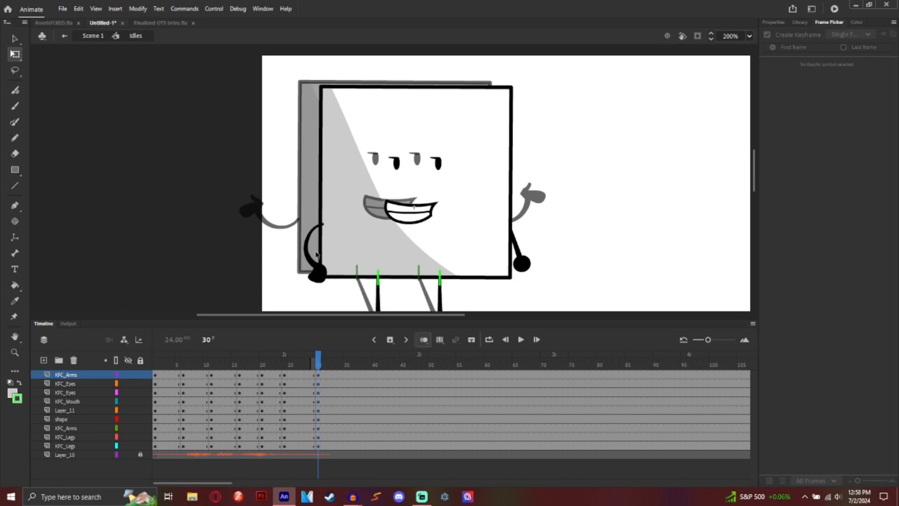
click(307, 256)
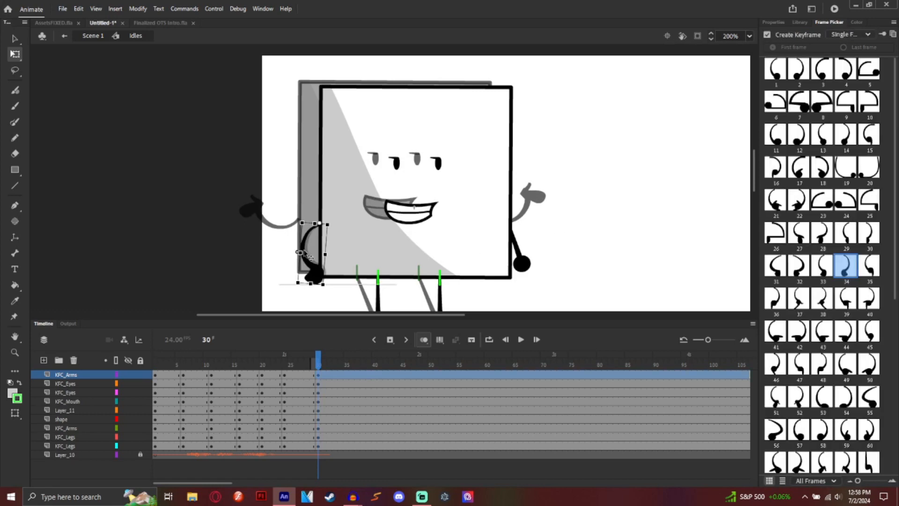
click(264, 253)
drag(281, 364, 143, 363)
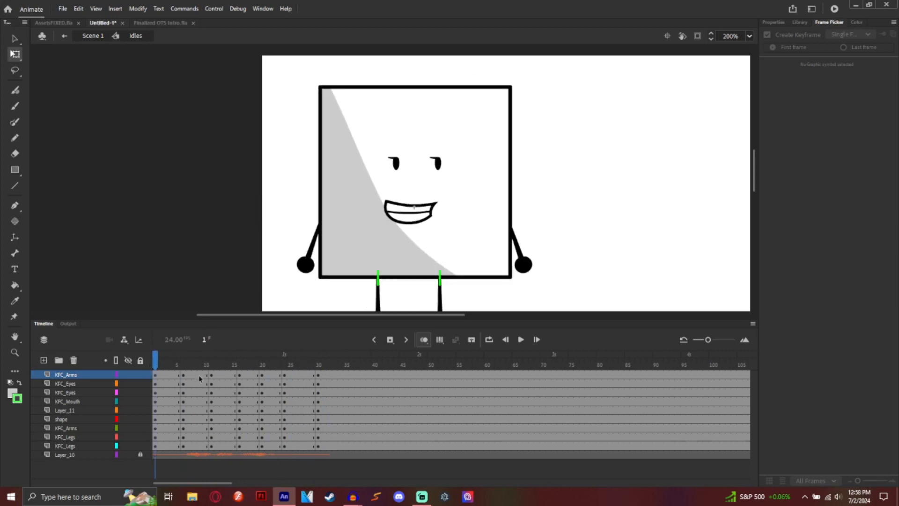
Step: Delete Layer_11 so the green leg connector shapes disappear
click(85, 409)
click(74, 361)
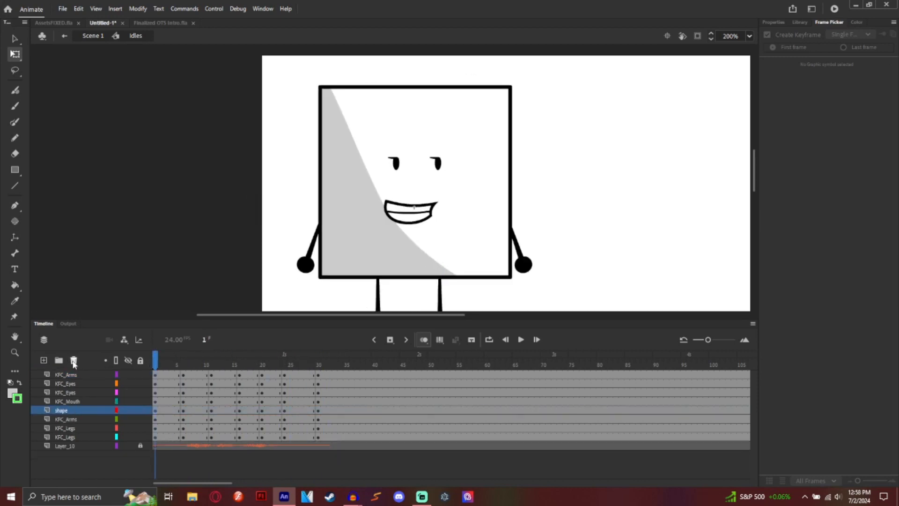
scroll(748, 183, down, 3)
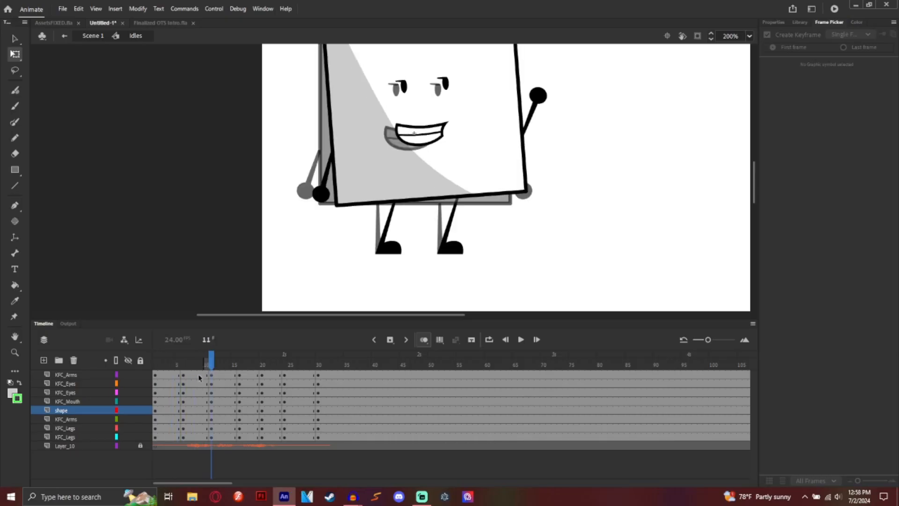
drag(185, 375, 185, 438)
Step: Create classic tweens across all layers starting at frames 6, 16 and 24
right_click(185, 439)
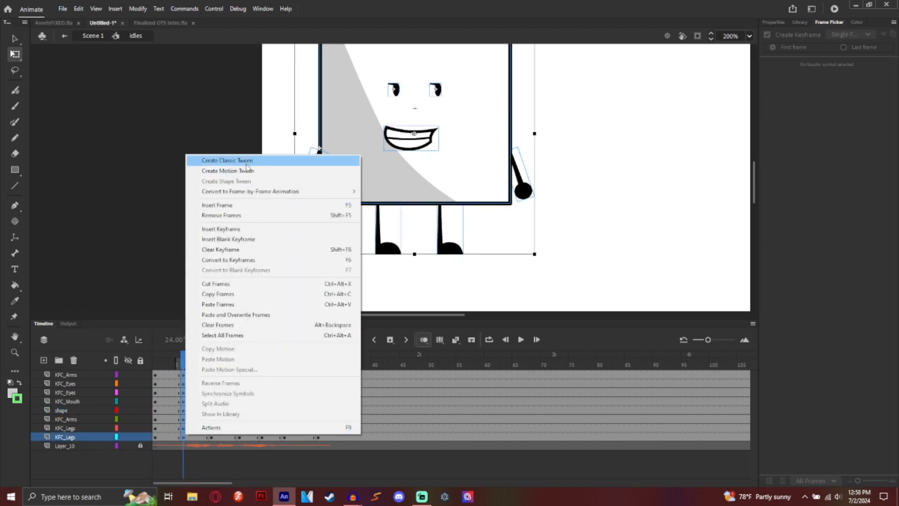
click(246, 160)
click(239, 365)
click(239, 411)
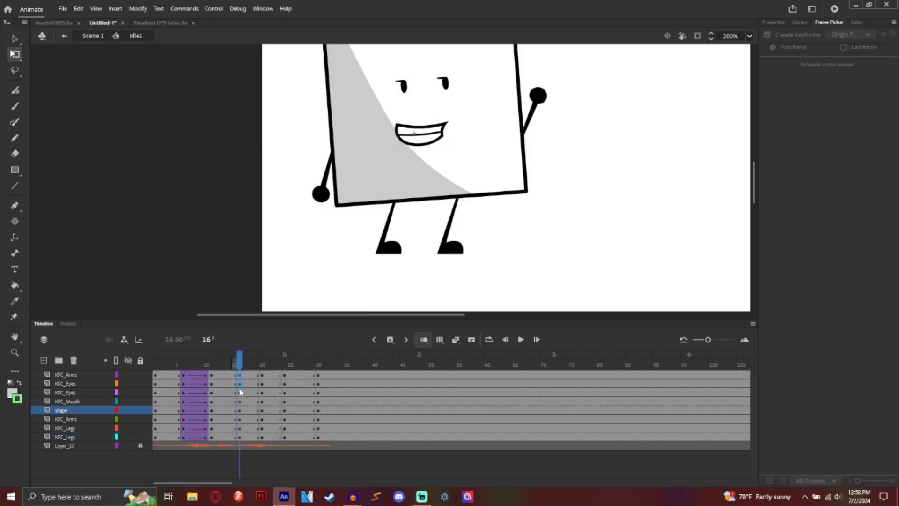
click(240, 436)
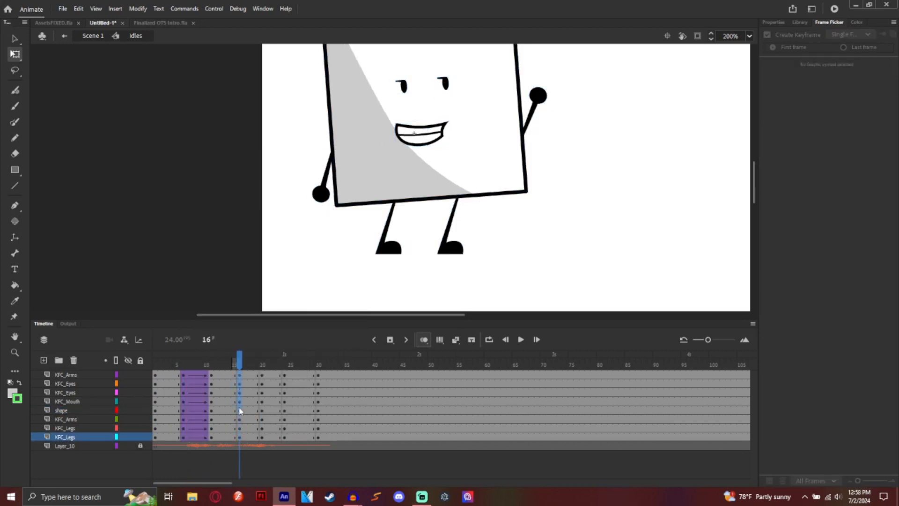
right_click(240, 437)
click(247, 161)
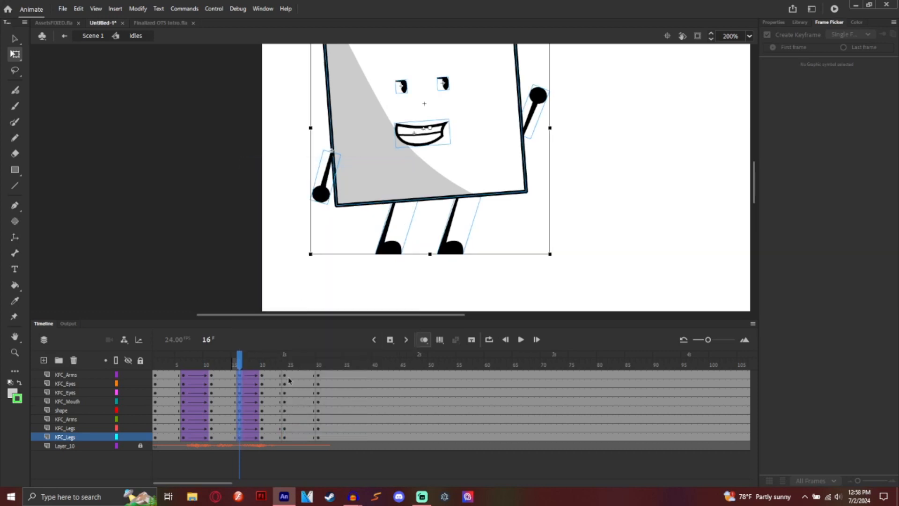
click(287, 377)
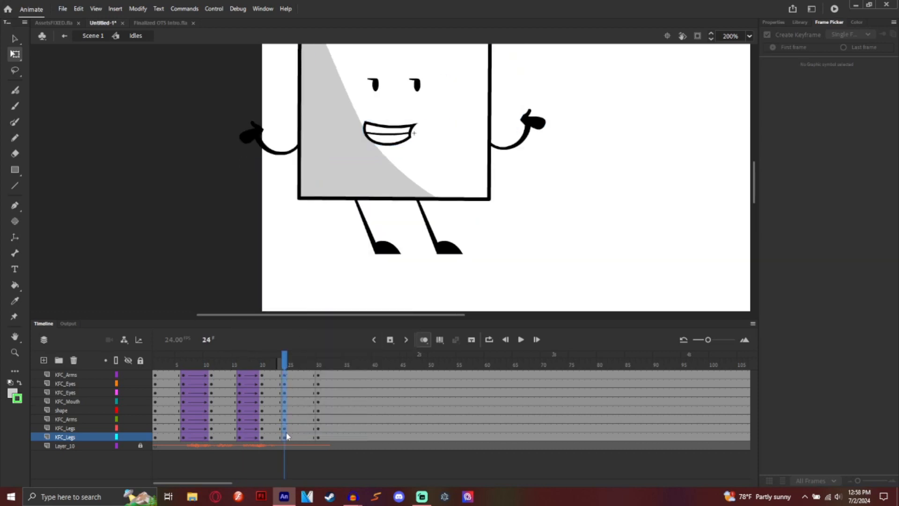
right_click(287, 437)
click(292, 160)
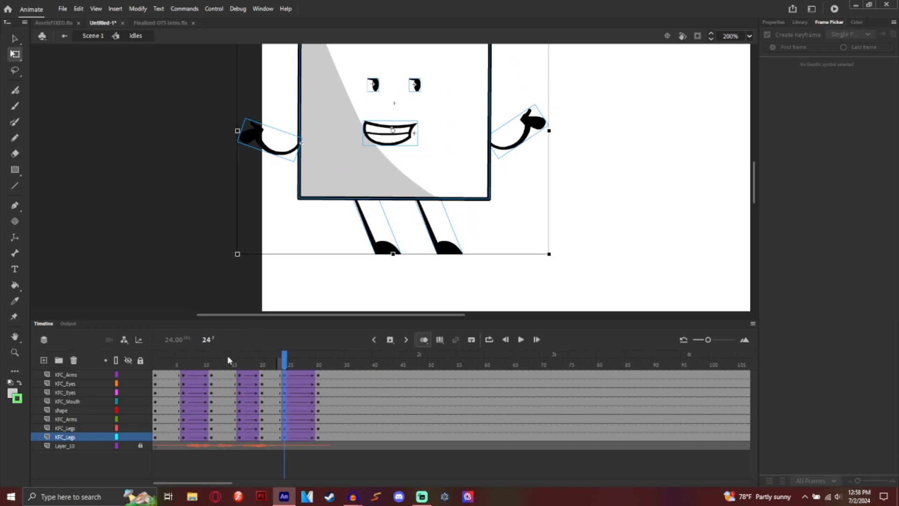
key(Return)
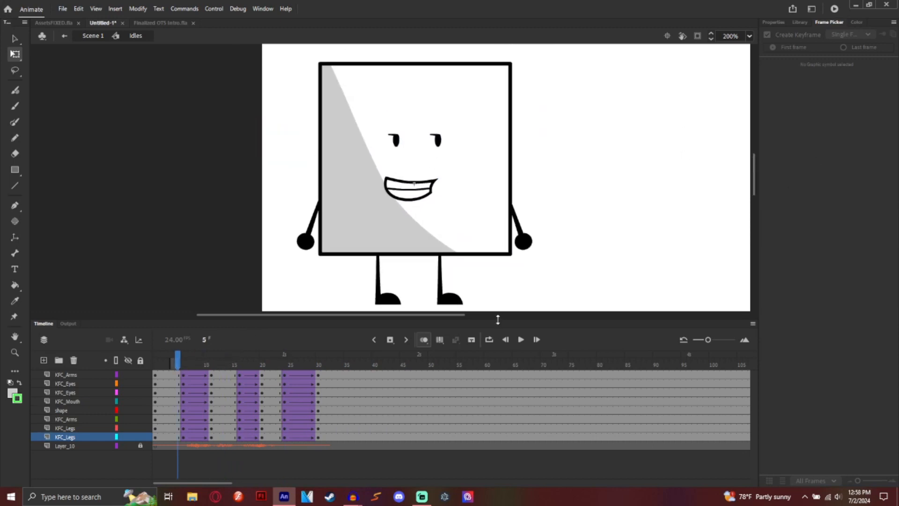
Step: Play and scrub the tweened idle animation, checking the left arm's pose
click(521, 339)
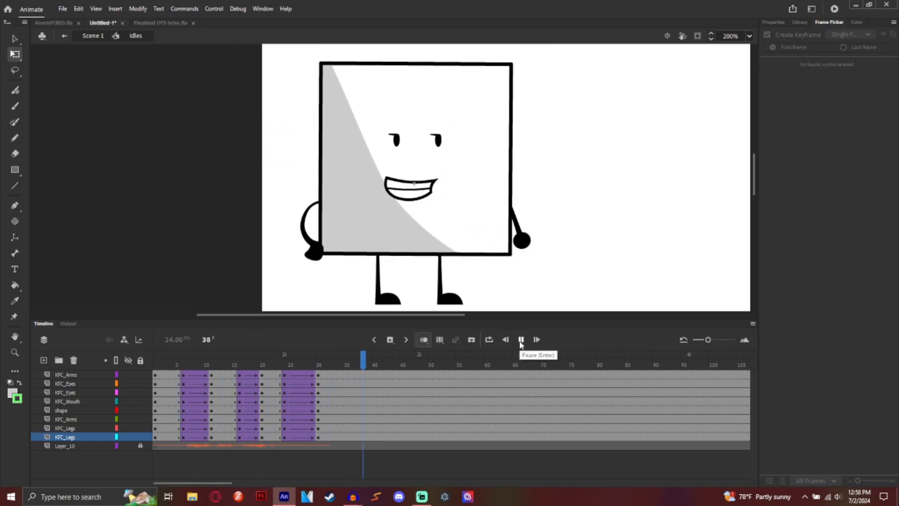
click(521, 339)
click(319, 358)
drag(318, 358, 185, 438)
click(319, 260)
Step: Select frame 6 across all layers and show its tween properties in the Frame tab
click(313, 360)
drag(185, 374, 183, 437)
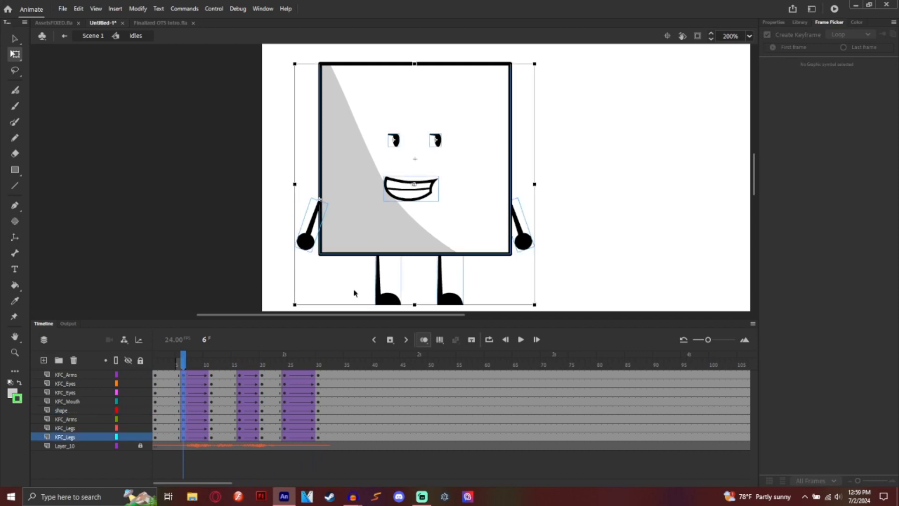
click(763, 24)
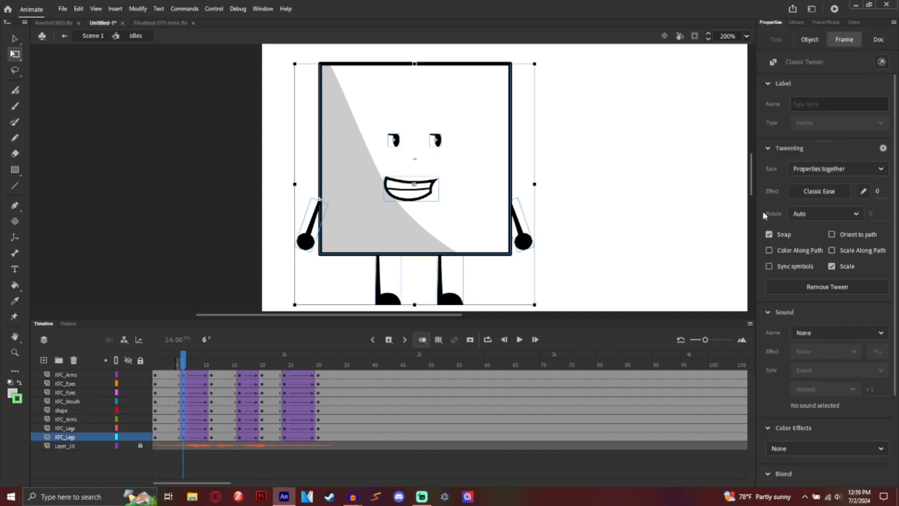
Step: Try the Ease In, Ease Out and Ease In Out presets, then revert to No Ease
click(820, 190)
click(594, 239)
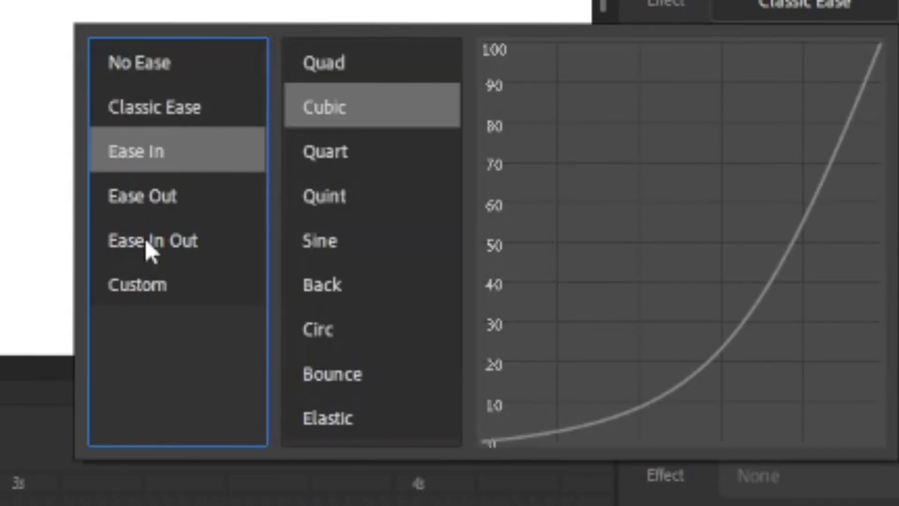
click(600, 256)
click(169, 216)
click(234, 70)
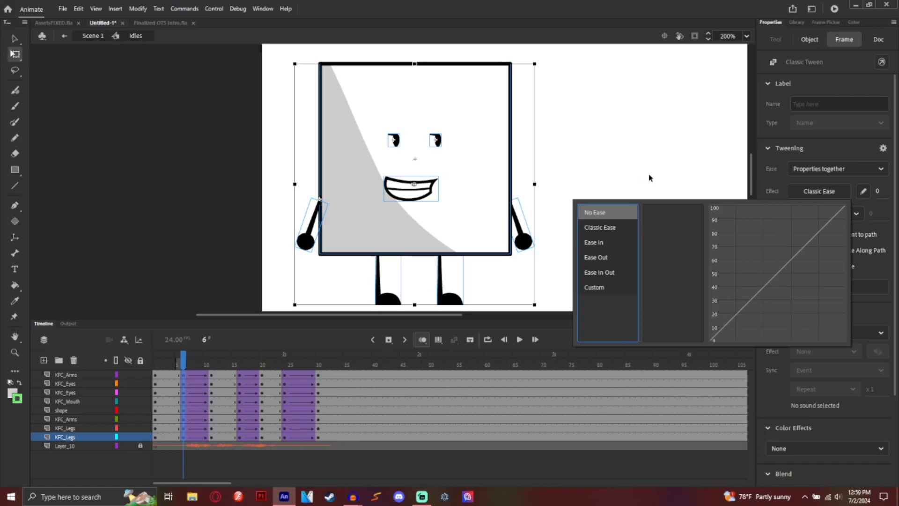
click(677, 169)
drag(183, 377, 181, 437)
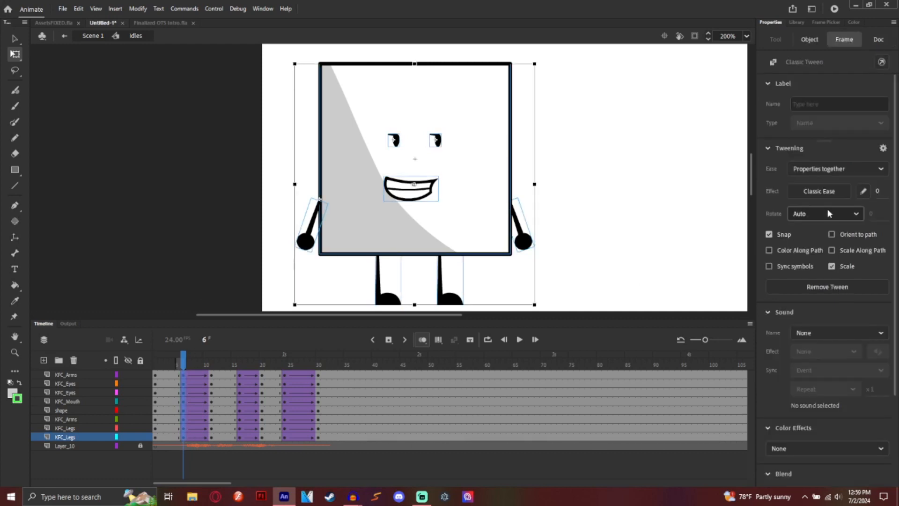
Step: Shape an accelerating ease-in custom curve, apply it as My Ease 6, and preview
click(864, 191)
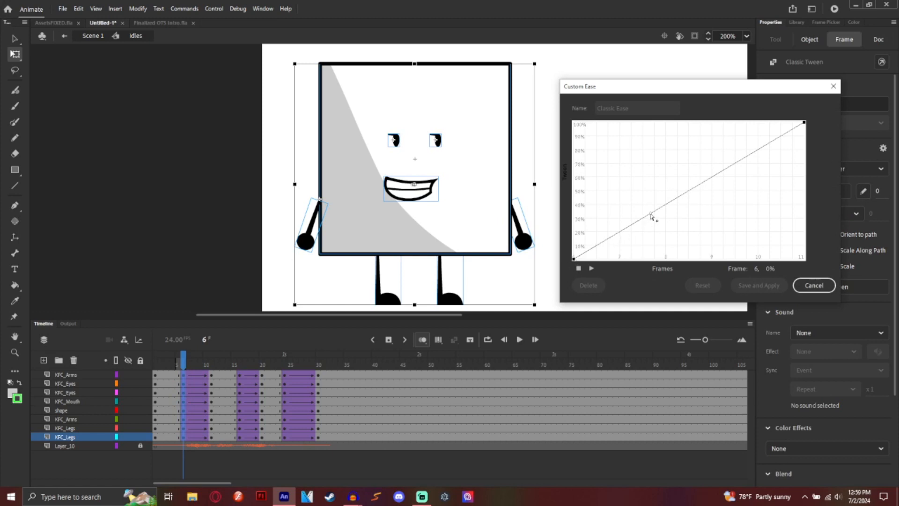
drag(651, 216, 702, 313)
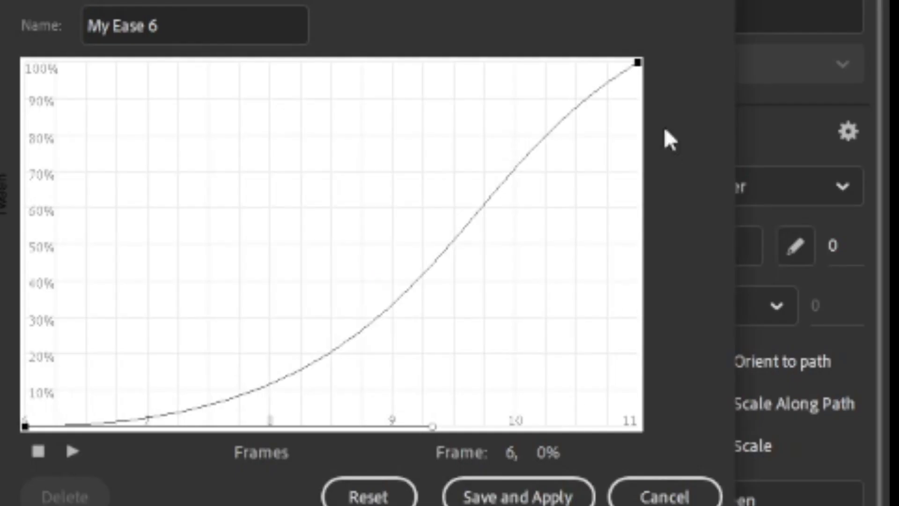
click(805, 122)
drag(434, 184, 226, 21)
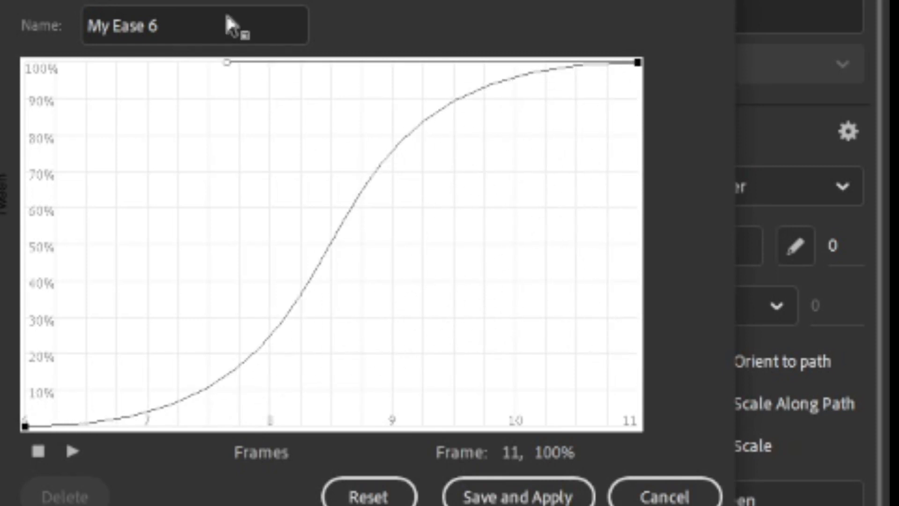
click(262, 159)
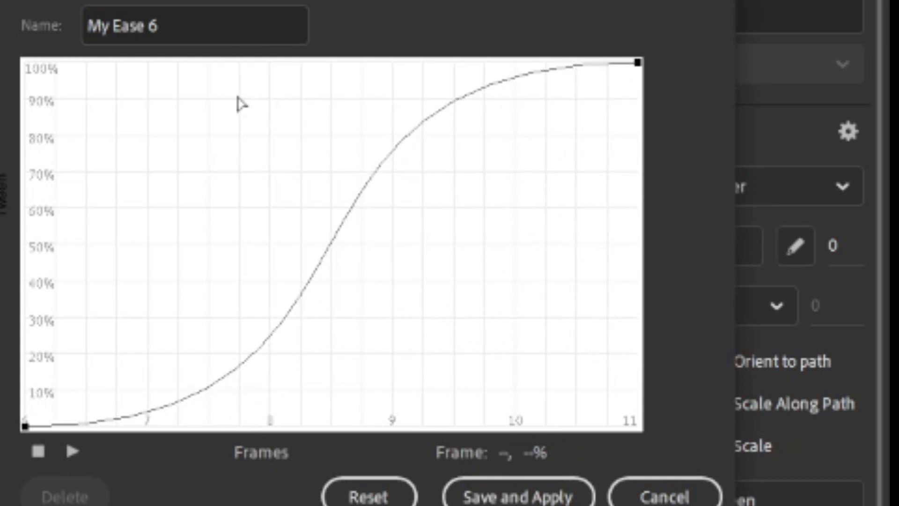
click(29, 426)
drag(431, 427, 543, 410)
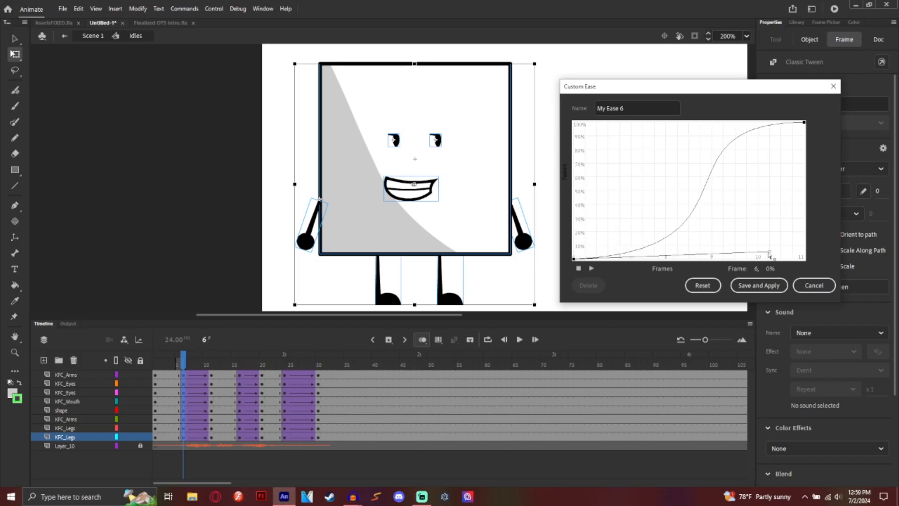
drag(769, 255, 708, 278)
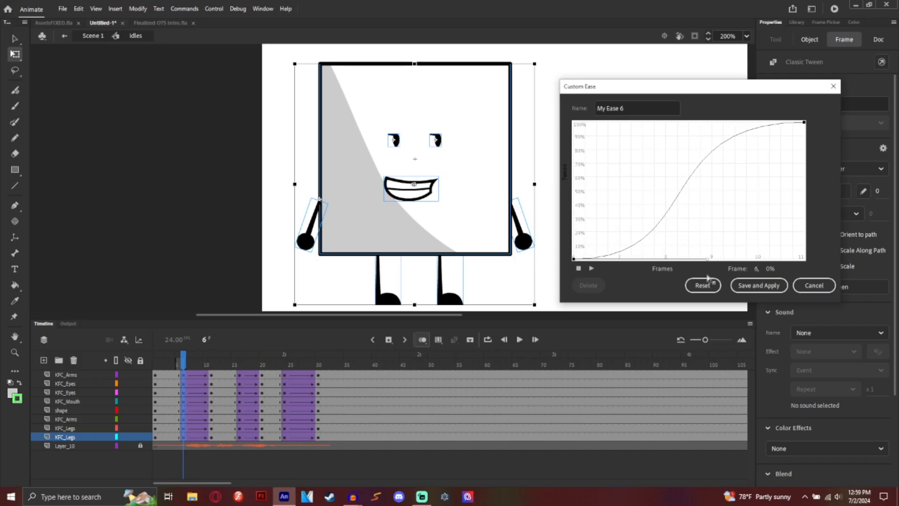
click(805, 123)
drag(650, 122, 780, 226)
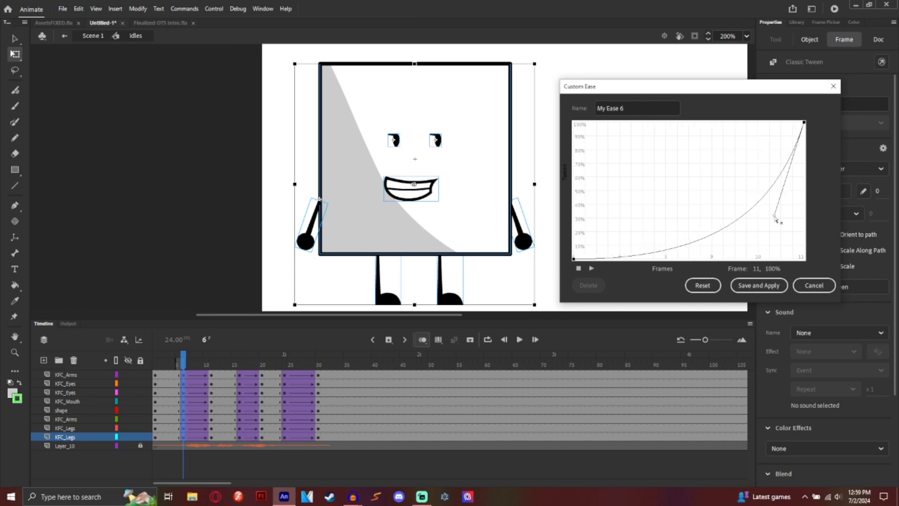
click(760, 285)
click(519, 340)
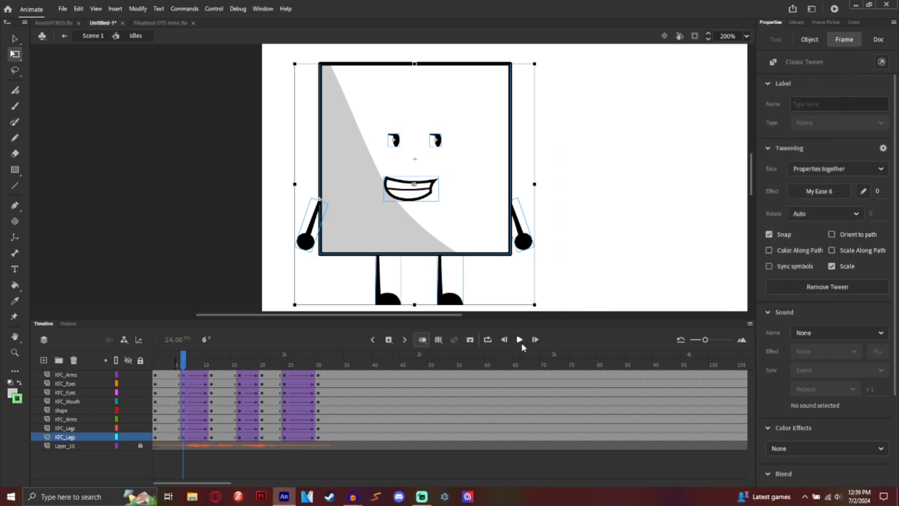
Step: Drag-select the frame 14–20 tween span across every layer
drag(241, 375, 242, 397)
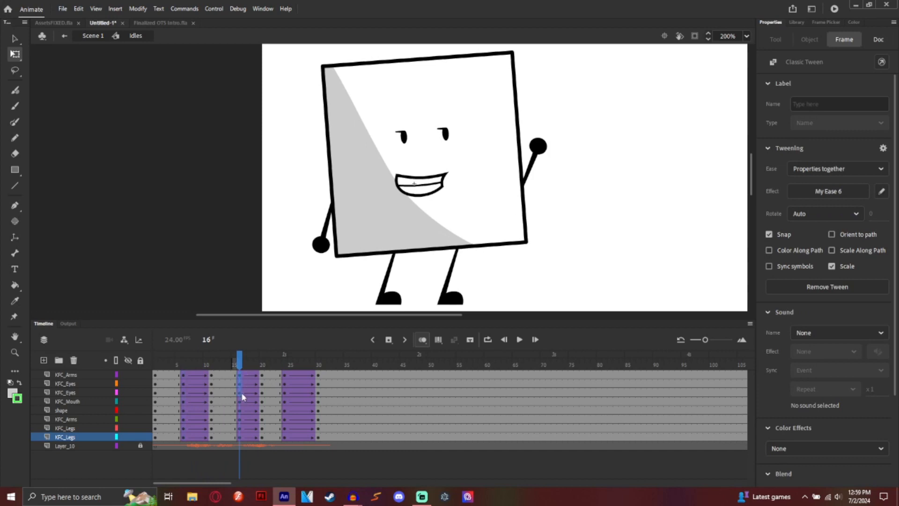
drag(241, 436, 233, 420)
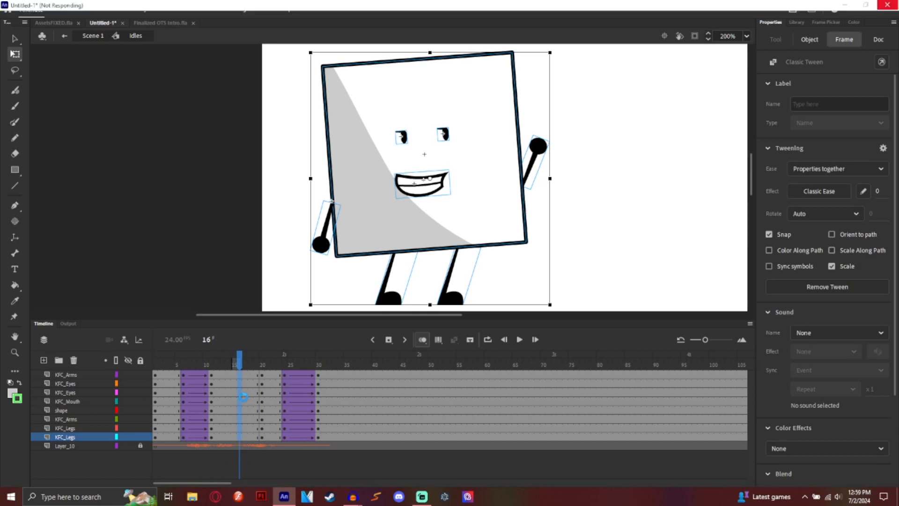
Step: Bow the custom ease curve for a fast start and gentle stop, saved as My Ease 7
click(863, 191)
click(575, 258)
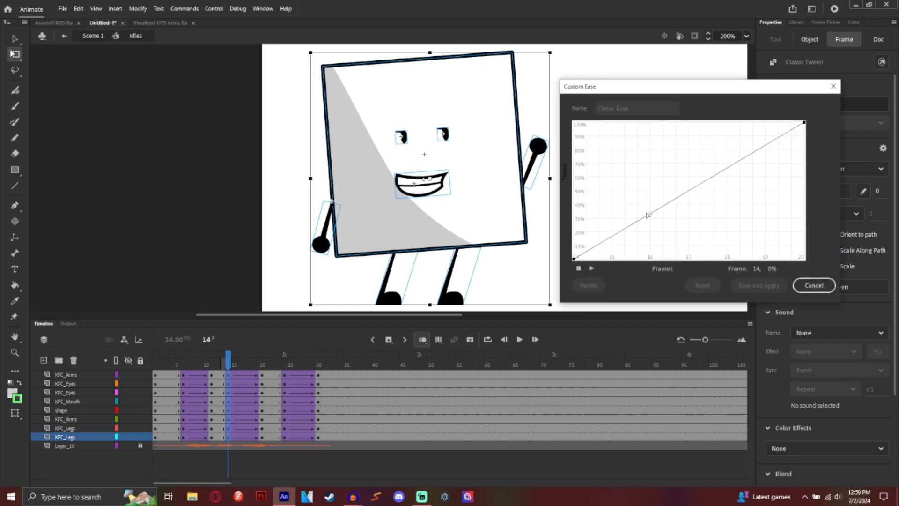
drag(648, 215, 574, 187)
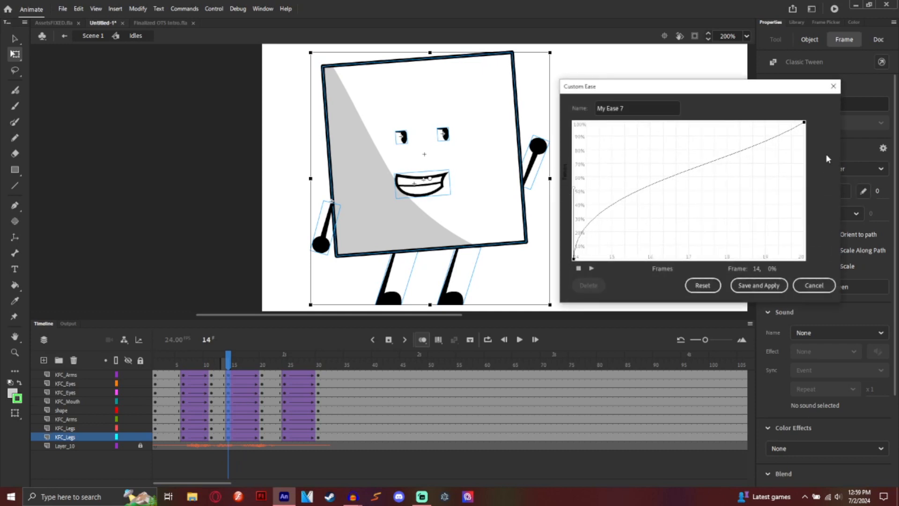
click(805, 122)
drag(729, 168, 717, 97)
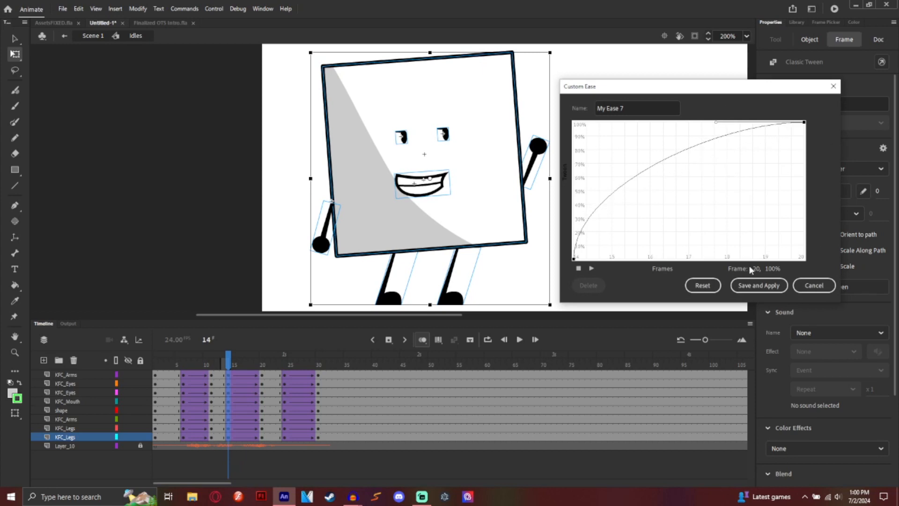
click(755, 286)
click(521, 339)
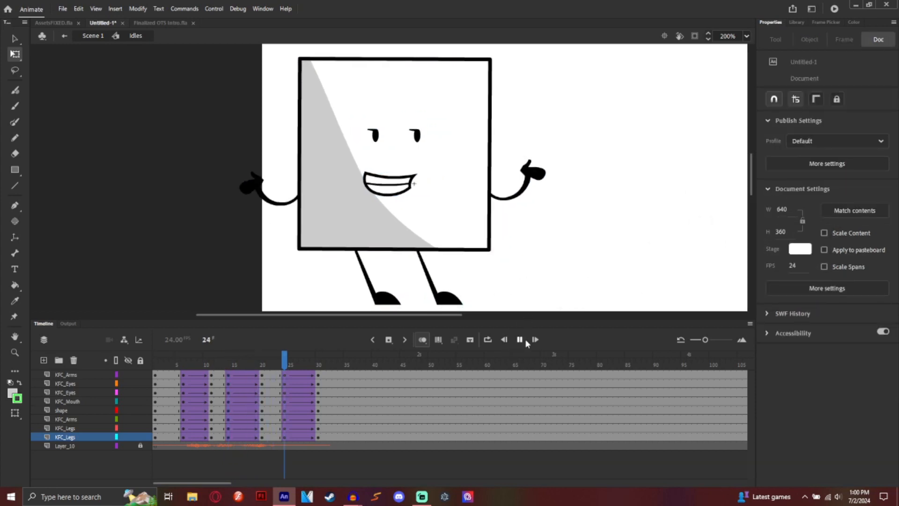
Step: Give the frame-24 tween a strong ease-in, refined into a slow-start curve saved as My Ease 8
click(284, 358)
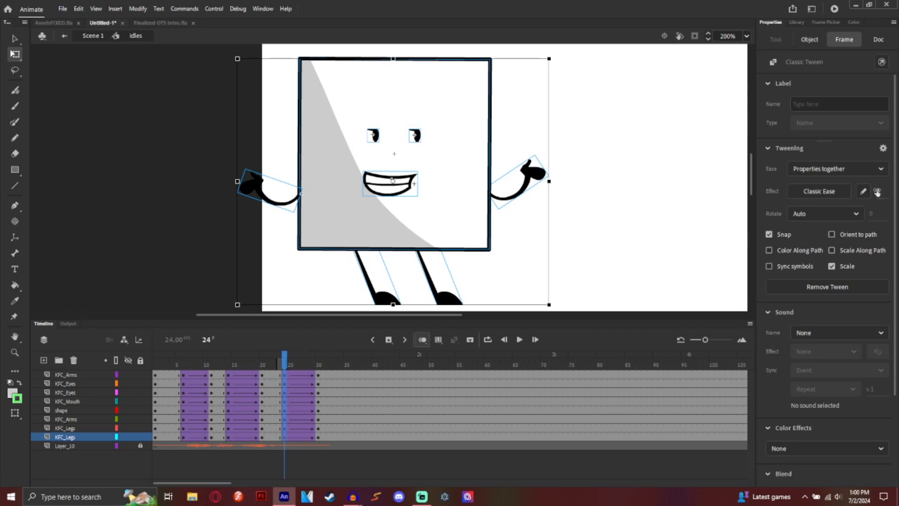
drag(878, 192, 750, 195)
click(864, 191)
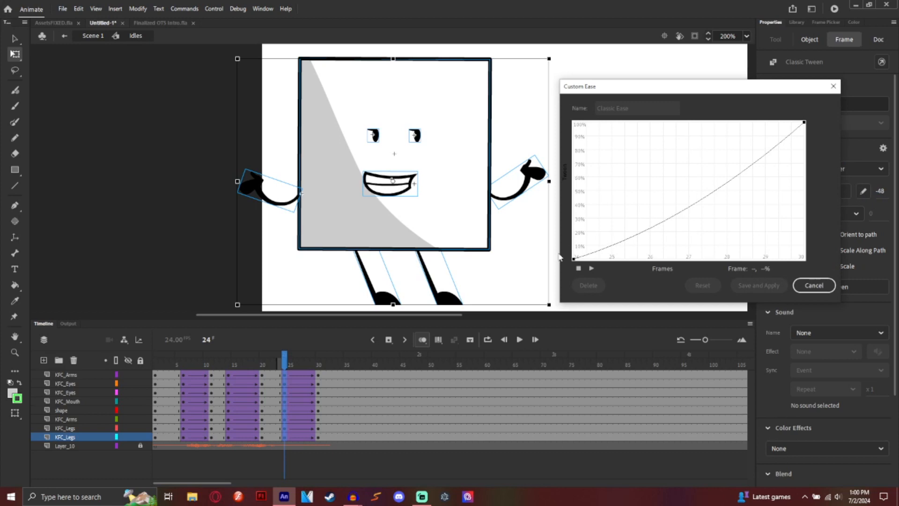
click(574, 258)
drag(651, 242, 700, 259)
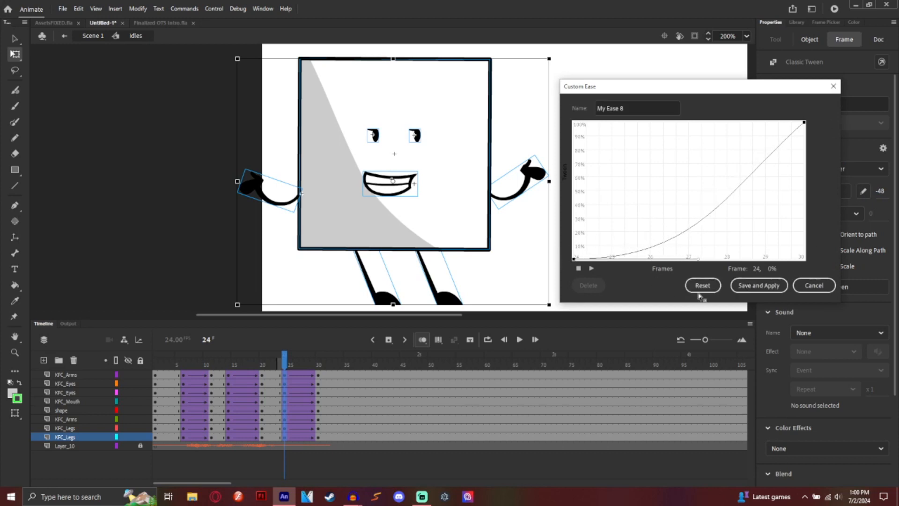
click(804, 122)
drag(730, 191, 780, 232)
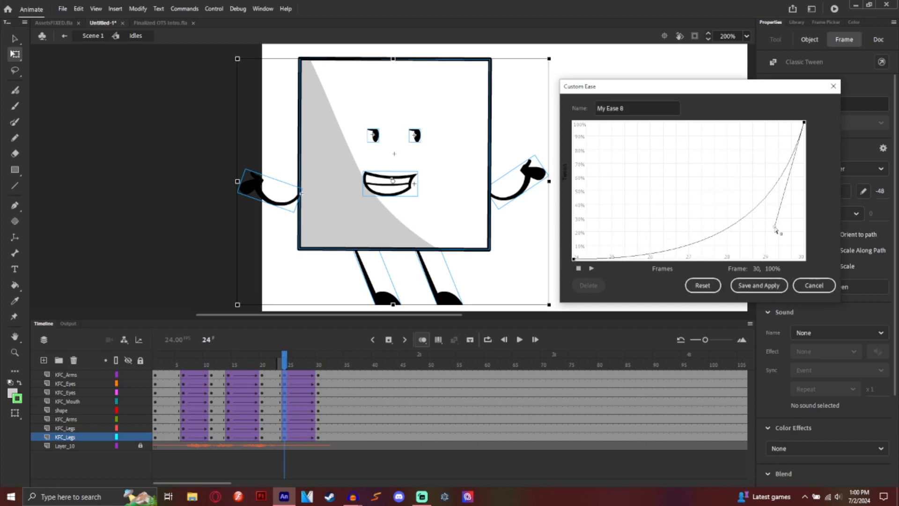
click(759, 286)
click(520, 340)
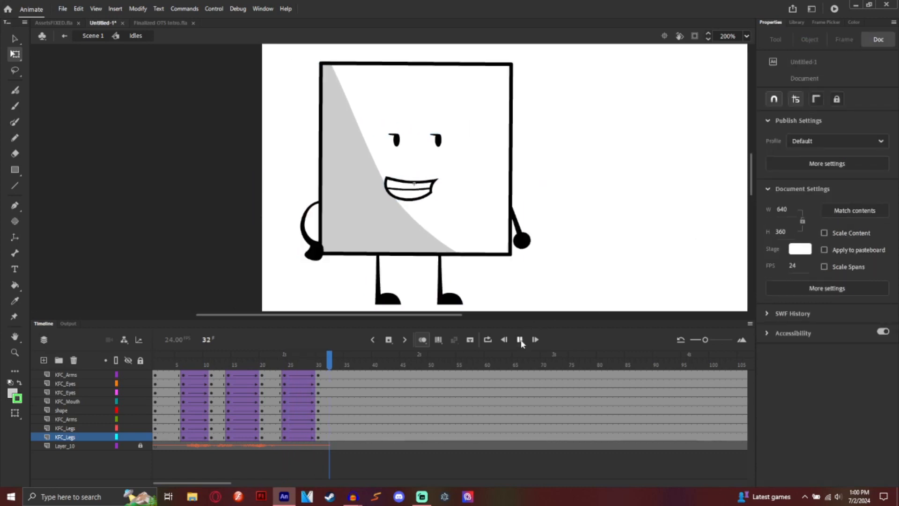
Step: Review the eased animation through frame 30, then lock all layers except the lower KFC_Legs
click(312, 364)
drag(311, 364, 155, 363)
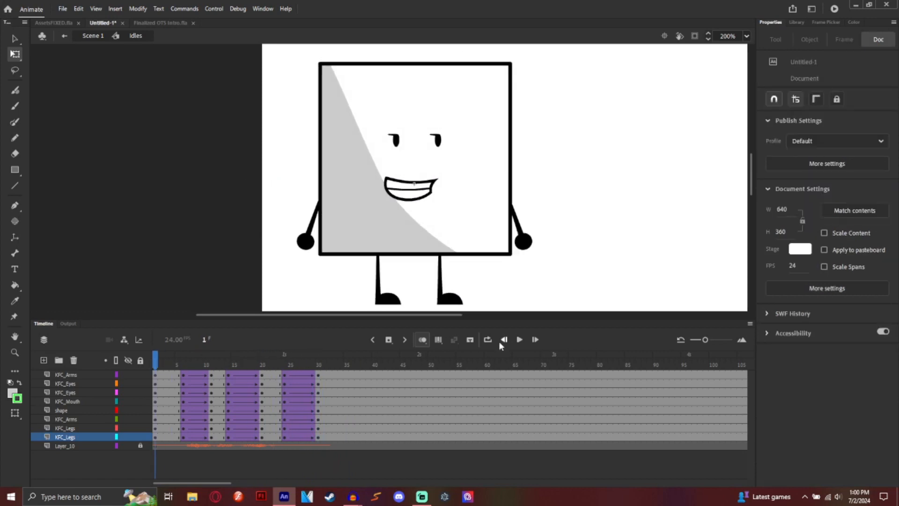
click(519, 339)
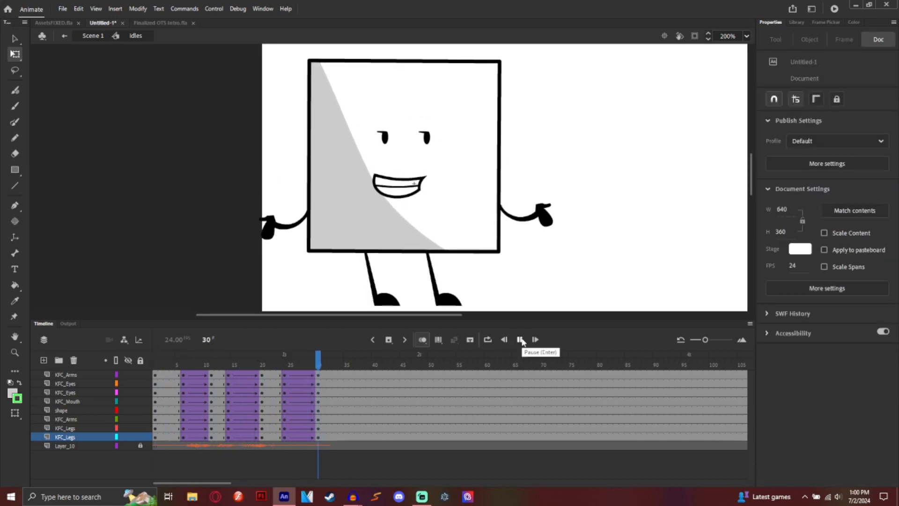
drag(318, 363, 262, 364)
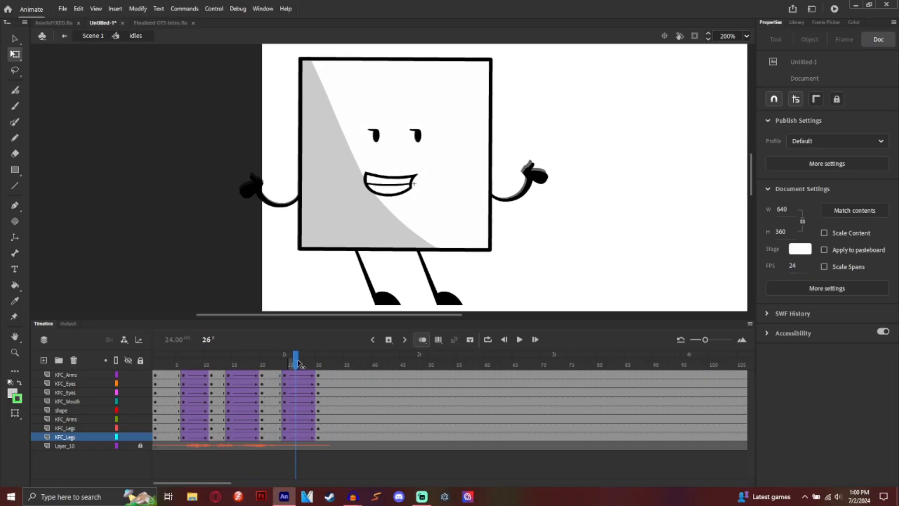
drag(290, 364, 329, 361)
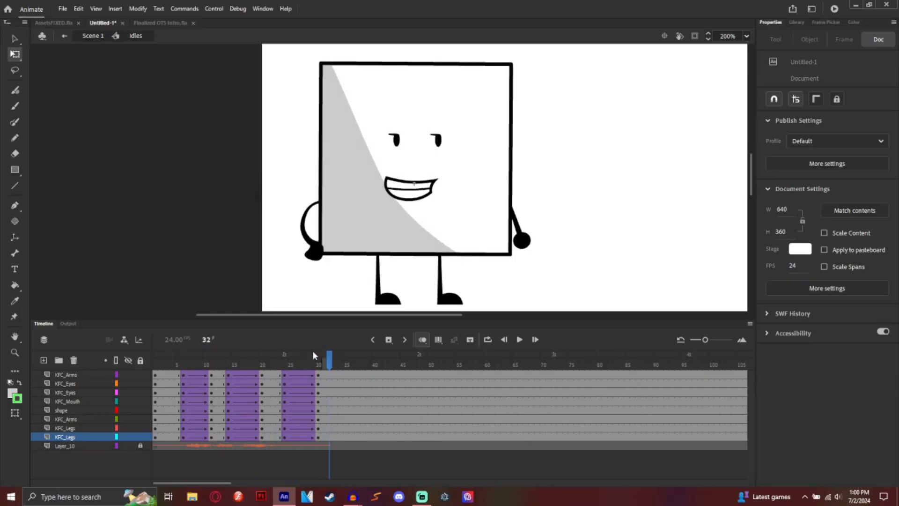
click(140, 360)
click(140, 437)
Step: Insert a keyframe at frame 35 on KFC_Legs and open Swap Symbol for the leg
click(348, 436)
right_click(348, 436)
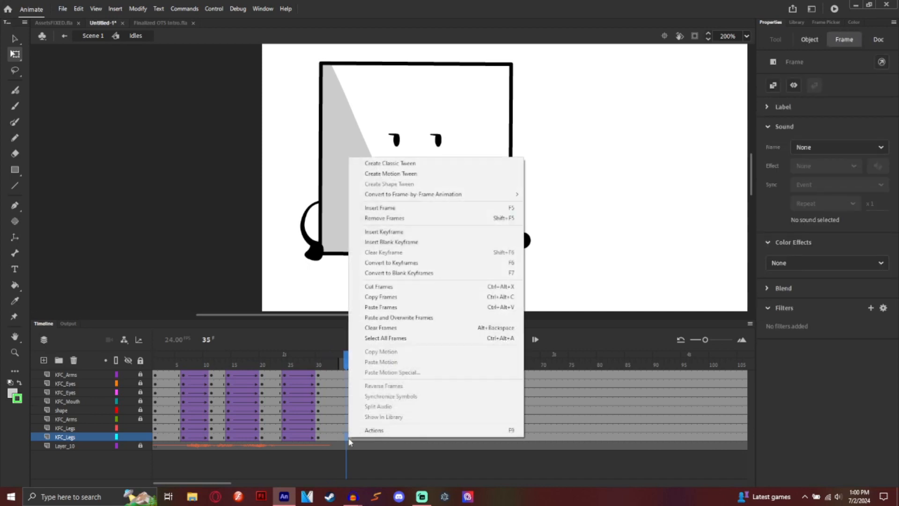
click(419, 232)
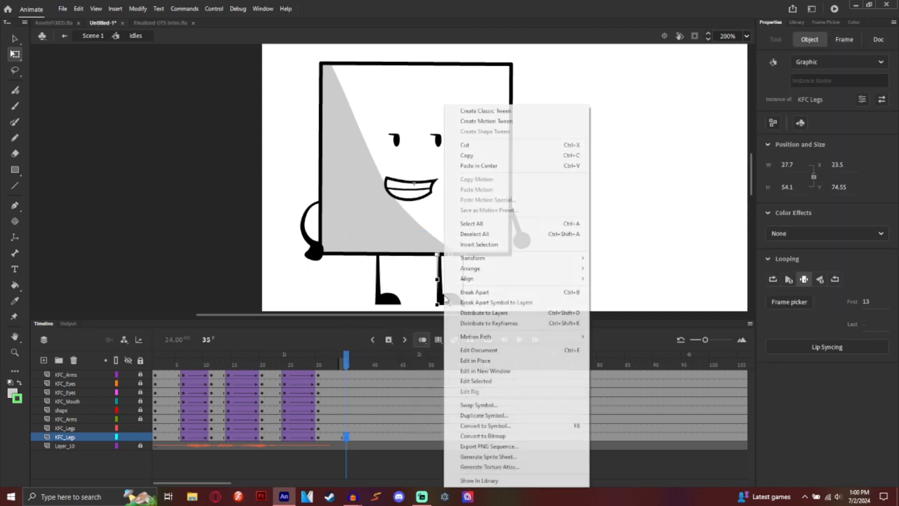
right_click(440, 295)
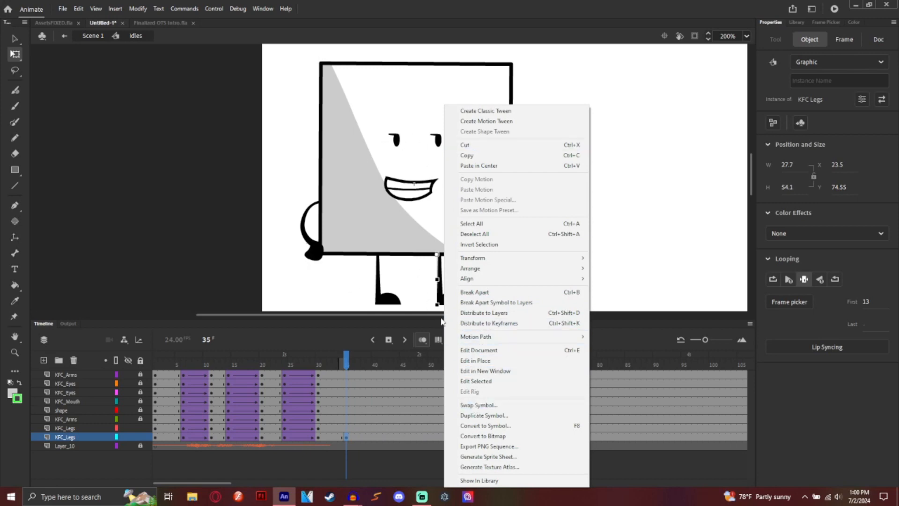
click(466, 405)
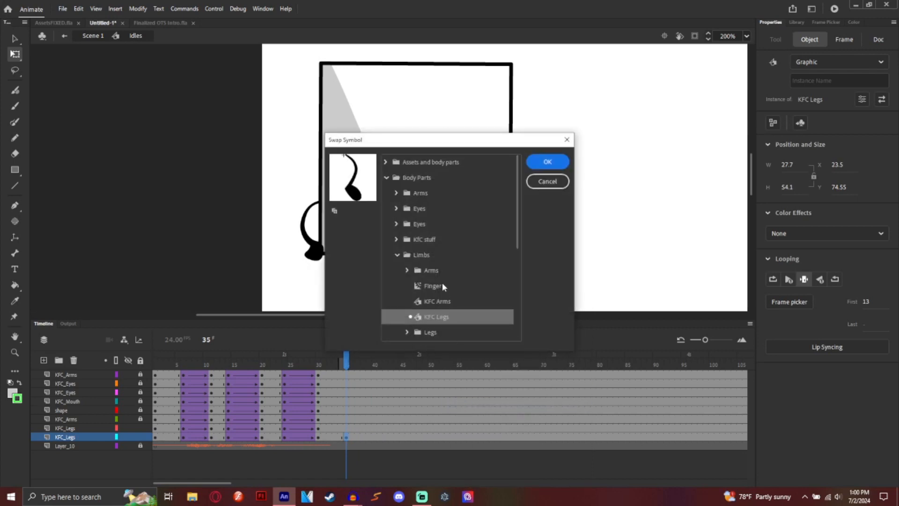
Step: Swap the right leg at frame 35 to the Walk Cycle symbol from Limbs > Legs
scroll(420, 272, down, 2)
click(407, 225)
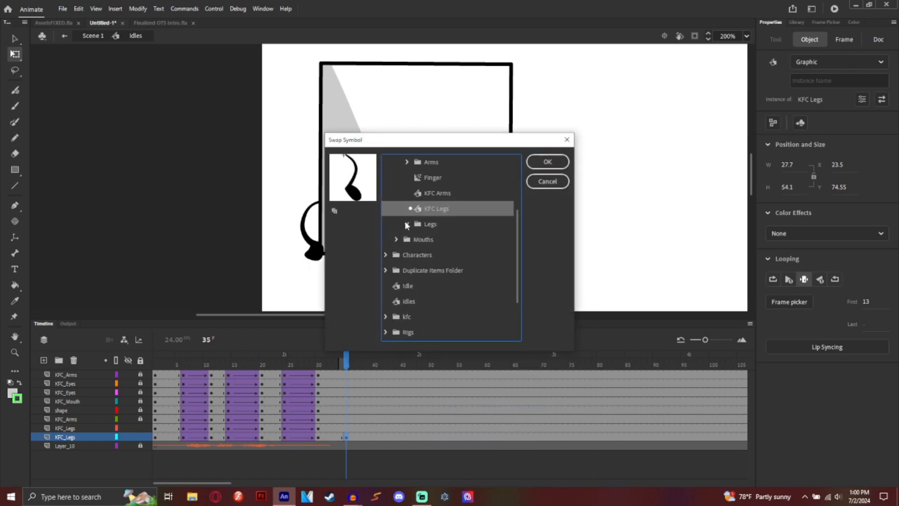
click(429, 257)
click(436, 243)
scroll(434, 270, down, 2)
scroll(434, 271, down, 2)
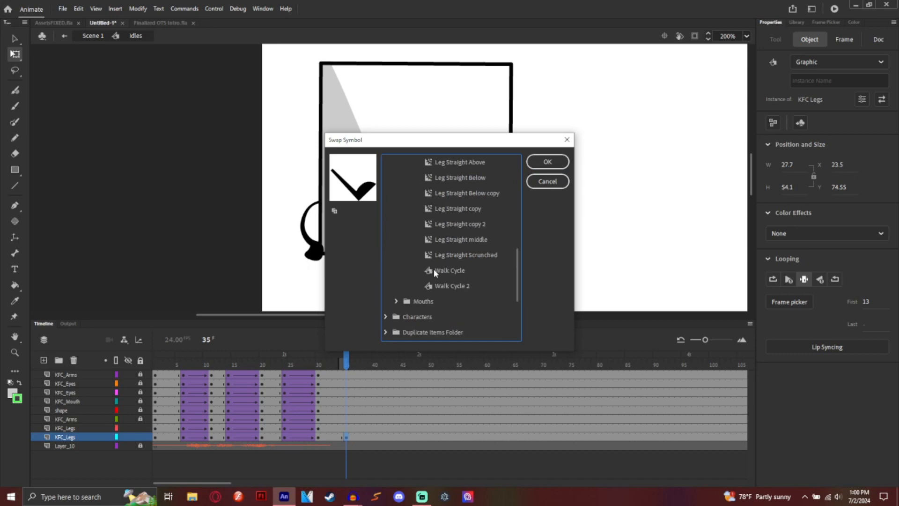
click(434, 270)
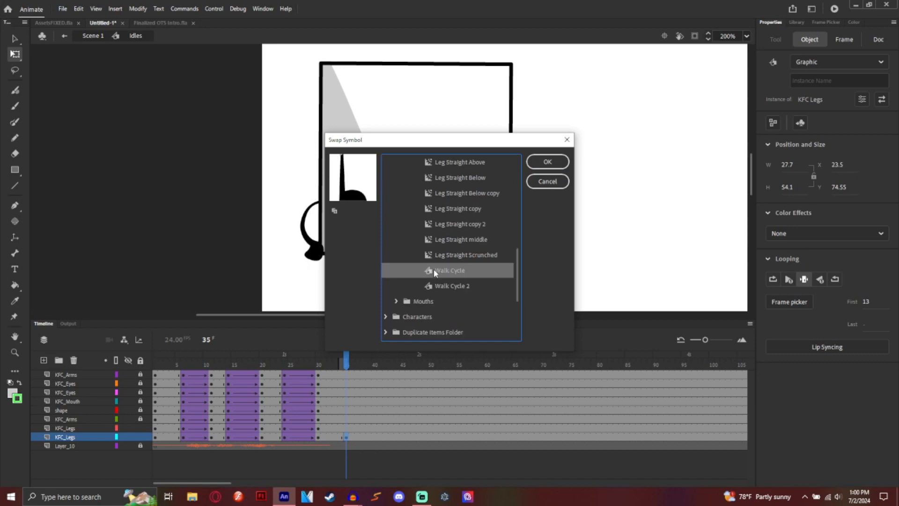
click(546, 164)
Step: Preview playback, then start the Walk Cycle leg on its first frame and set it to Loop
click(519, 340)
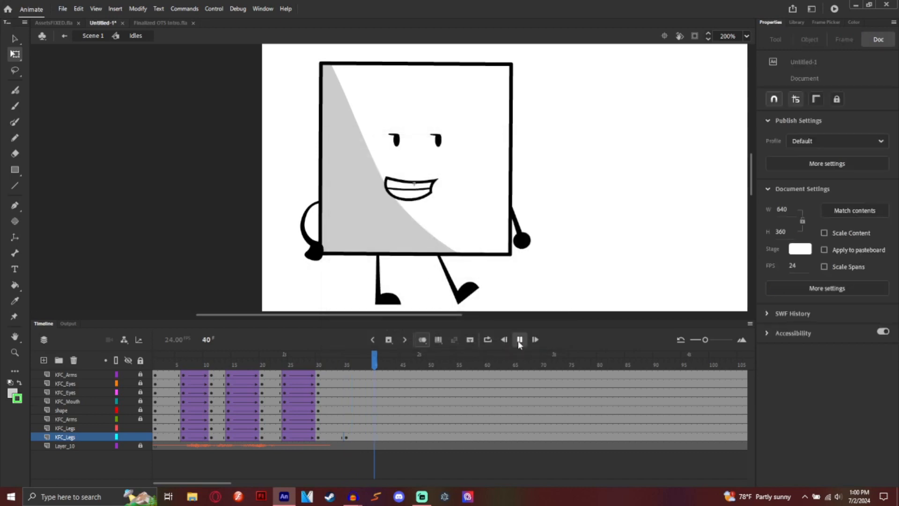
click(520, 341)
click(345, 437)
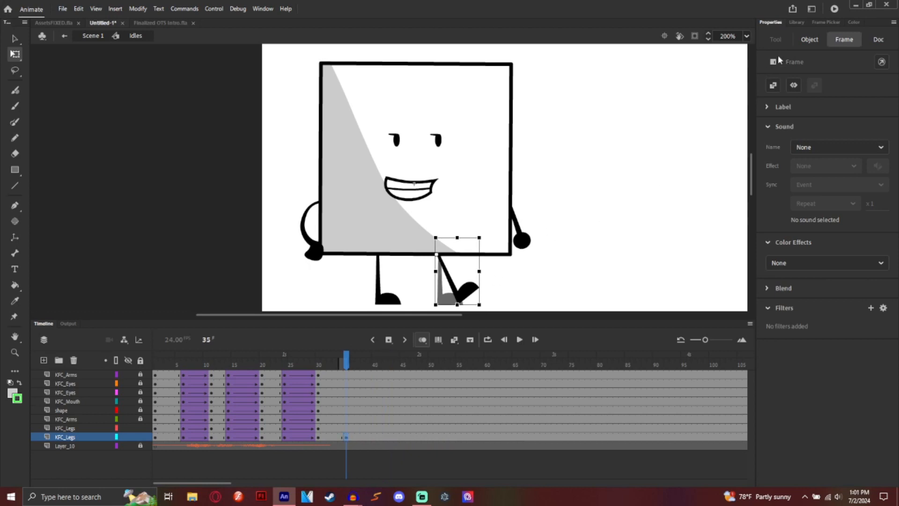
click(829, 22)
click(777, 69)
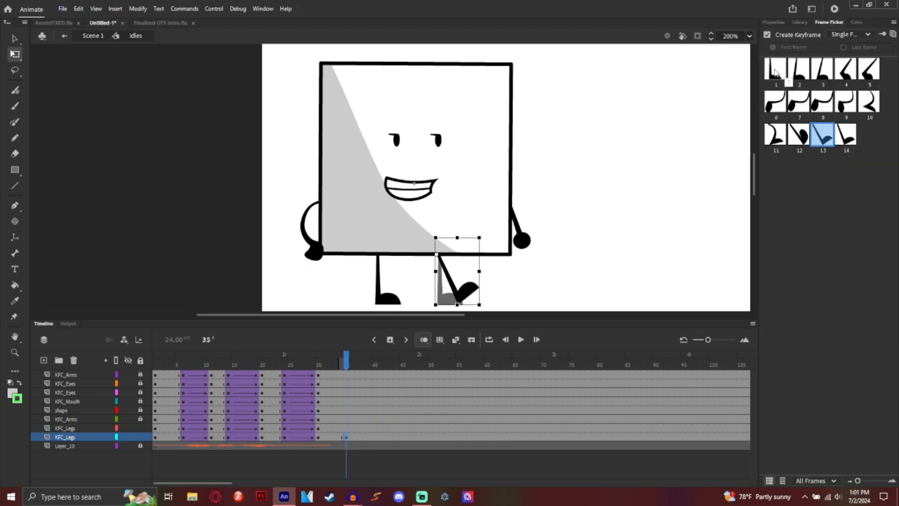
click(832, 38)
click(840, 47)
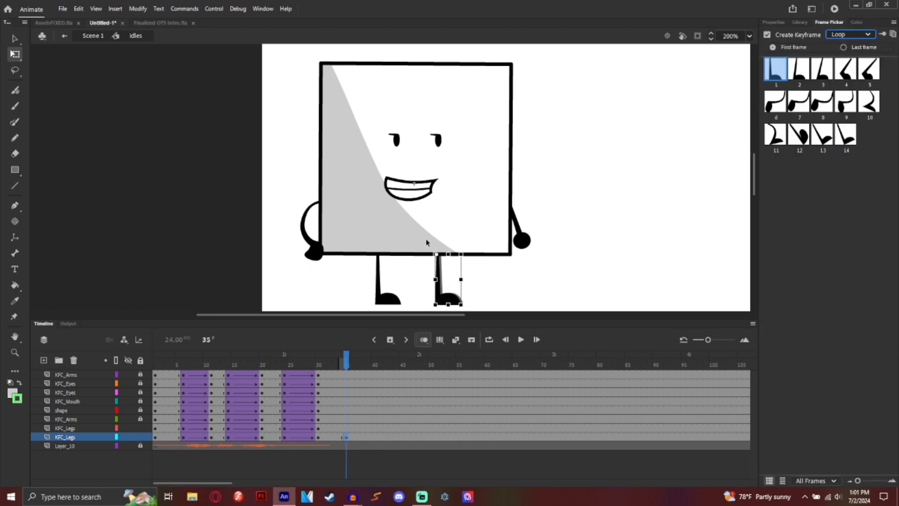
Step: Reselect the walk-cycle leg to confirm it loops, then select the left leg
click(391, 298)
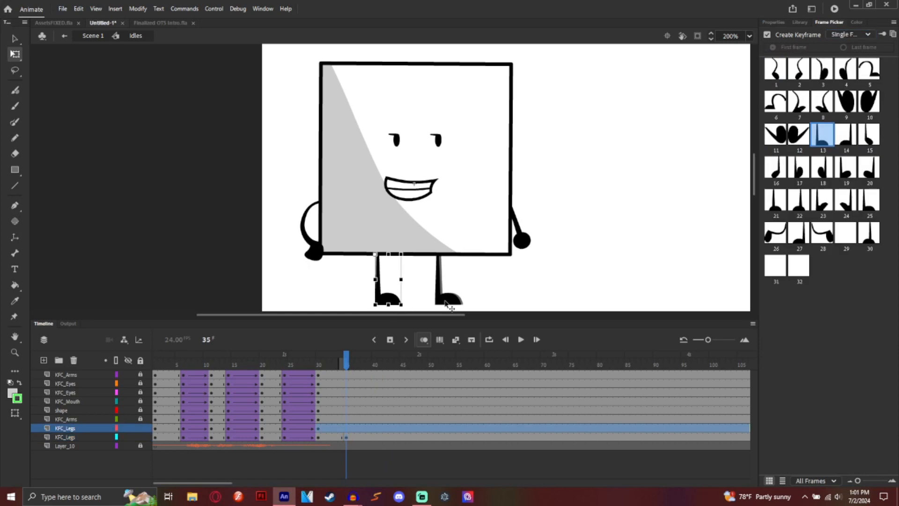
click(449, 302)
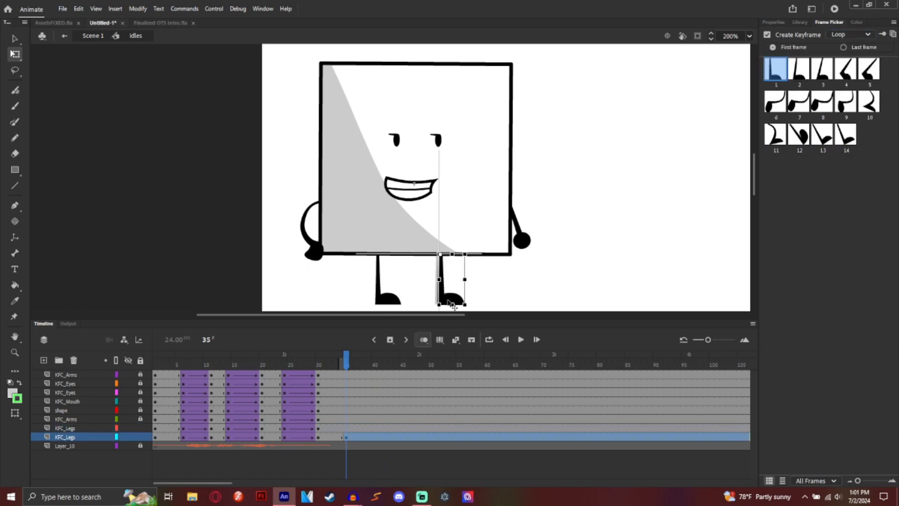
click(502, 287)
click(388, 302)
Step: Preview the legs, then insert a keyframe at frame 42 on the upper KFC_Legs layer
right_click(386, 303)
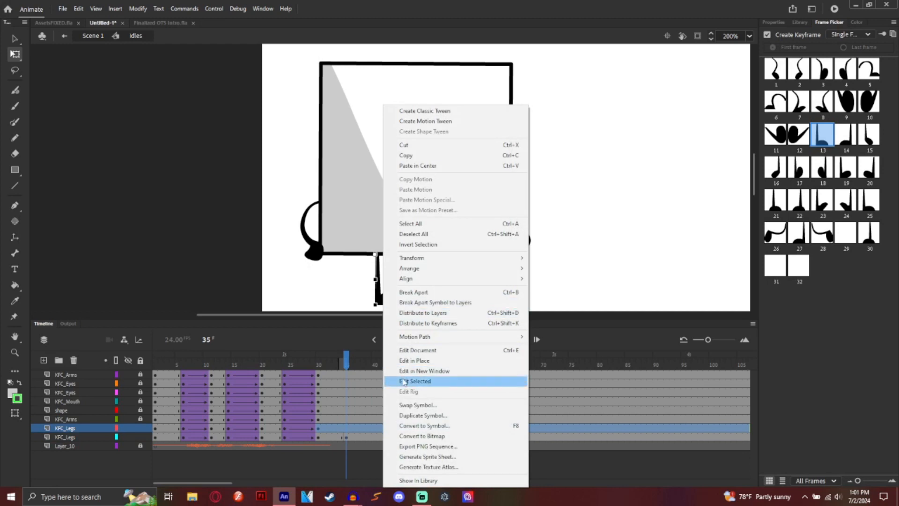
click(348, 428)
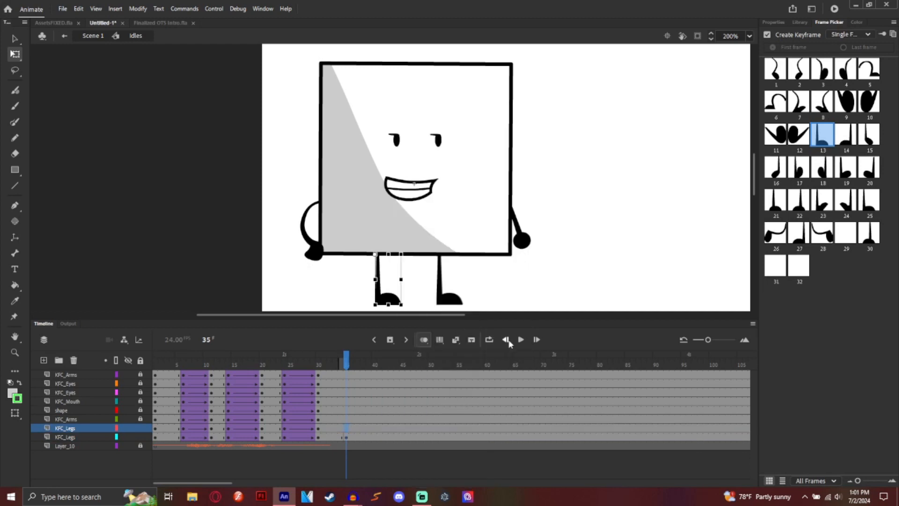
click(521, 340)
click(520, 340)
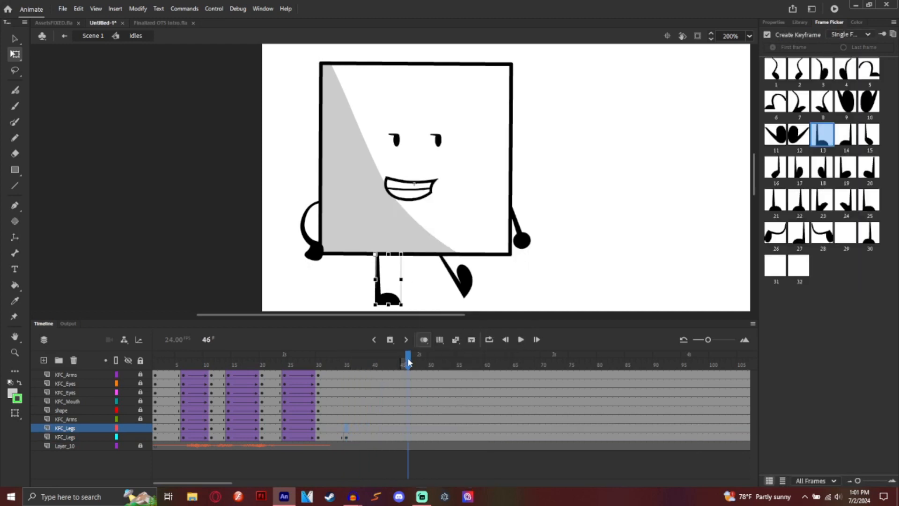
drag(408, 362, 385, 360)
click(387, 300)
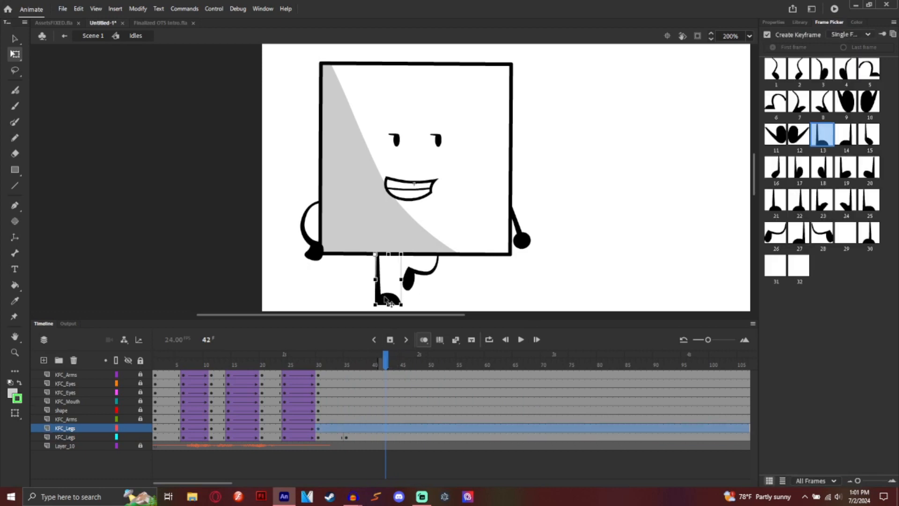
right_click(387, 428)
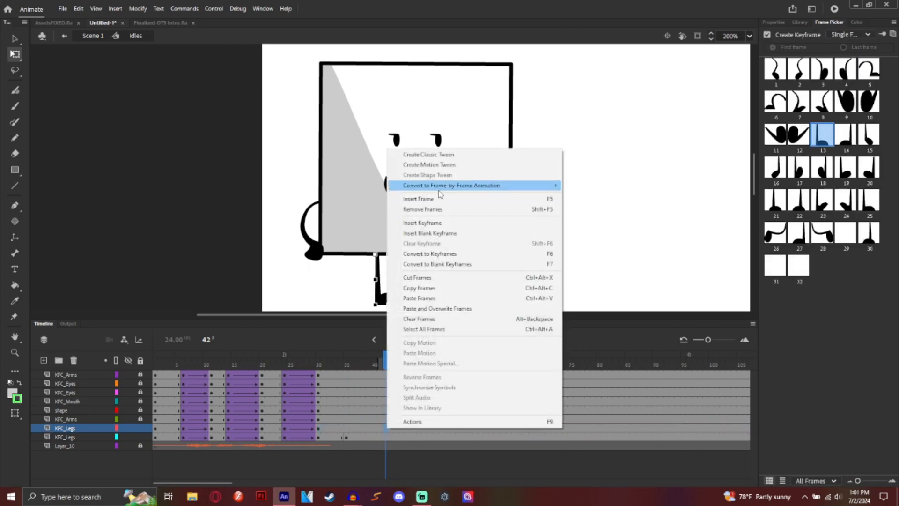
click(434, 223)
Step: Swap the upper leg at frame 42 to the Walk Cycle symbol from the Legs folder
right_click(385, 295)
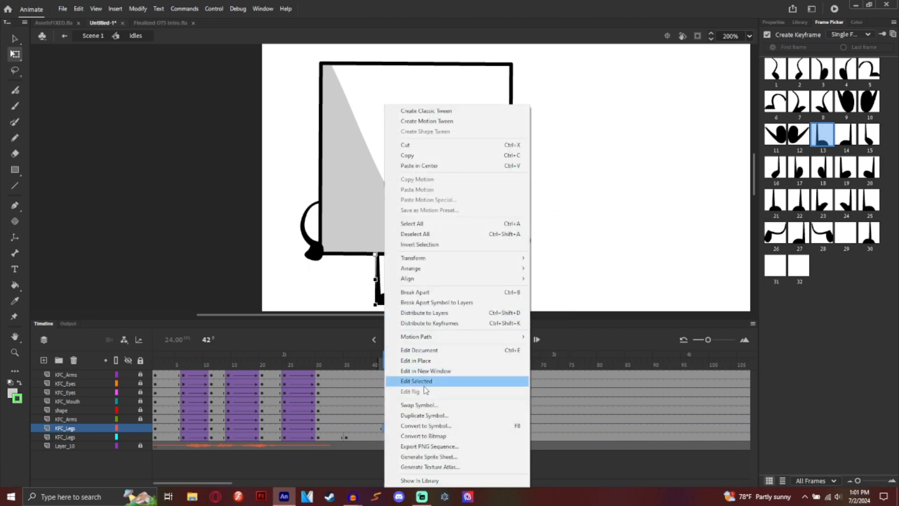
click(427, 404)
scroll(434, 278, down, 2)
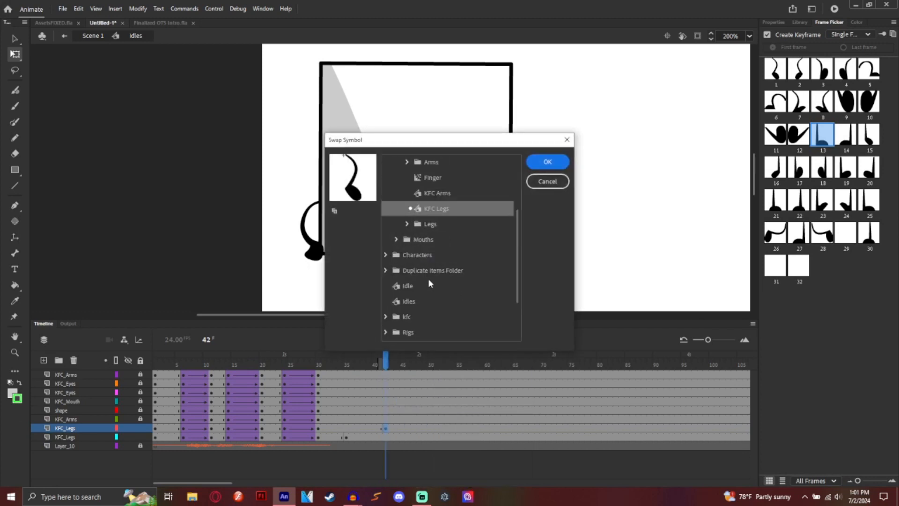
click(408, 225)
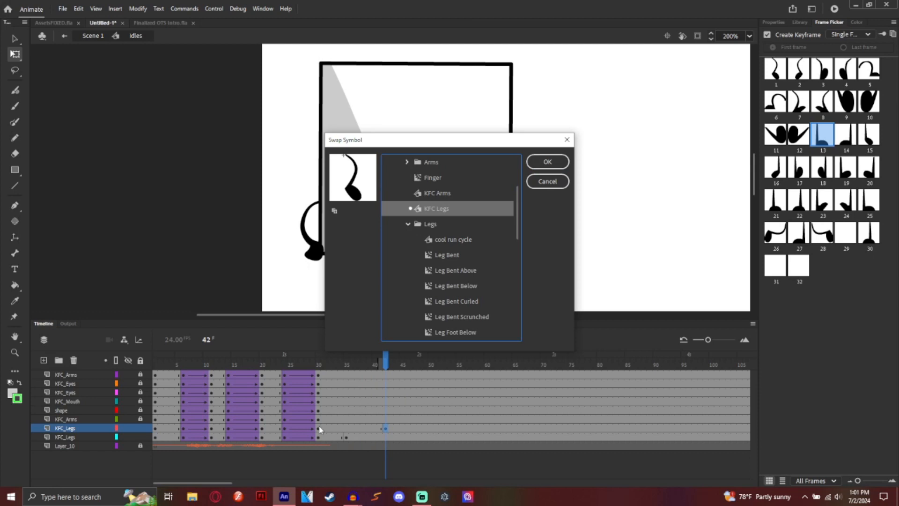
scroll(467, 278, down, 6)
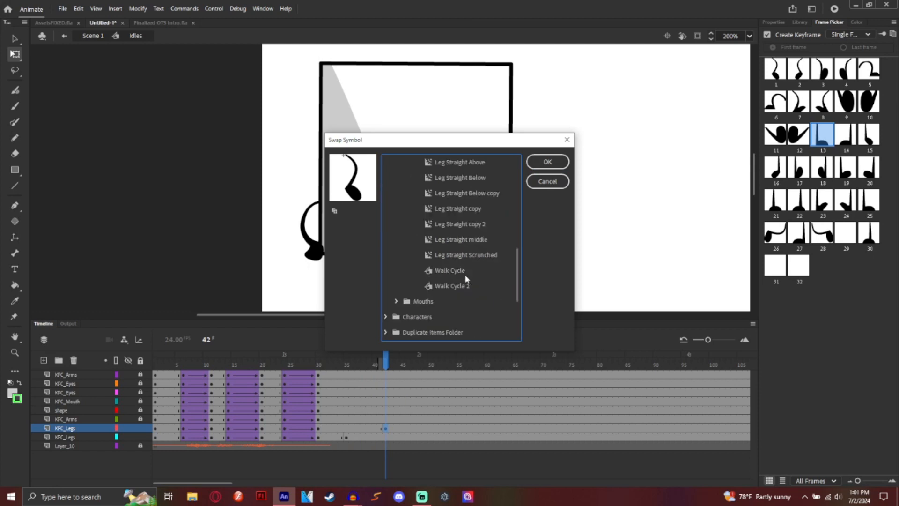
click(463, 273)
click(546, 161)
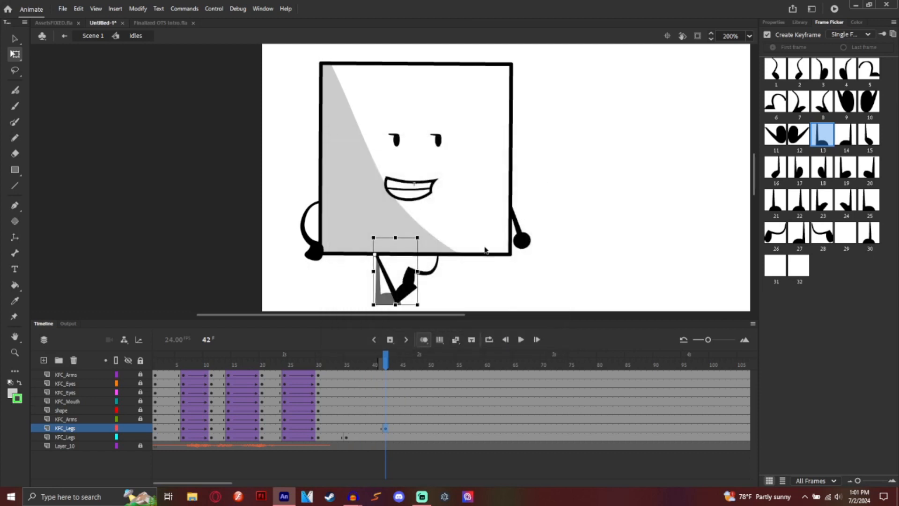
Step: Set the new Walk Cycle leg's looping to Single Frame and reselect it
click(849, 34)
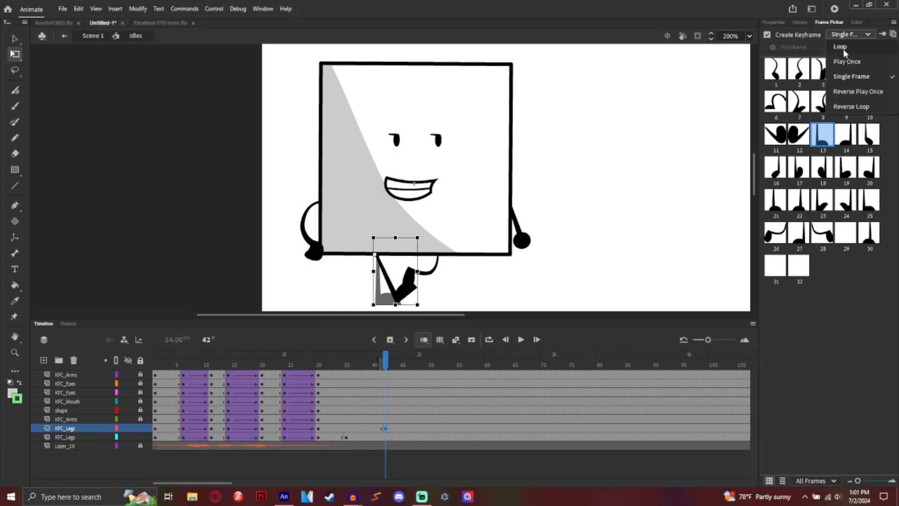
click(846, 79)
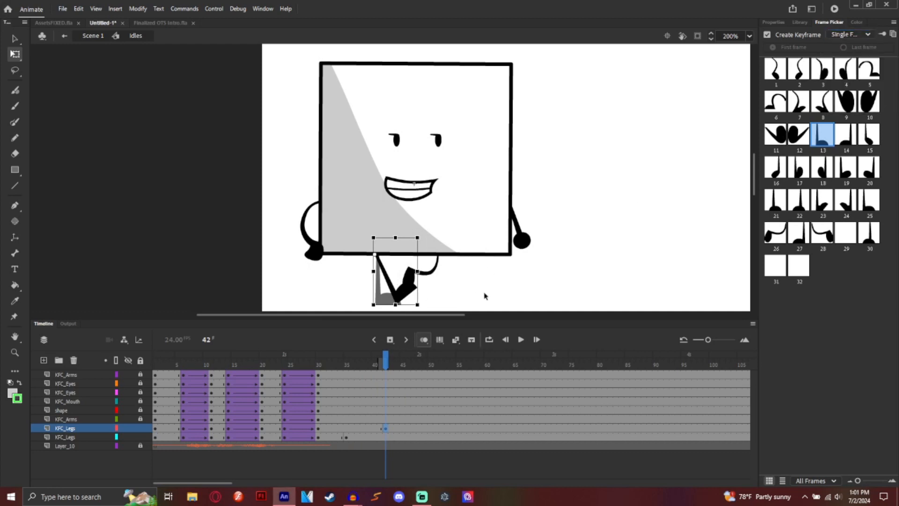
click(441, 304)
click(396, 305)
Step: Show the walk cycle's first straight pose (frame 1) and nudge the leg slightly right
click(776, 69)
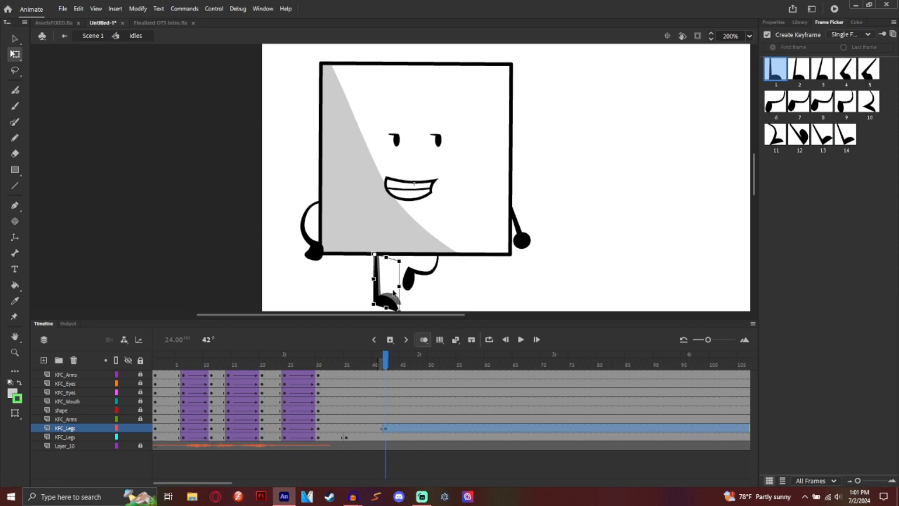
drag(388, 296, 390, 295)
click(440, 294)
drag(346, 366, 396, 405)
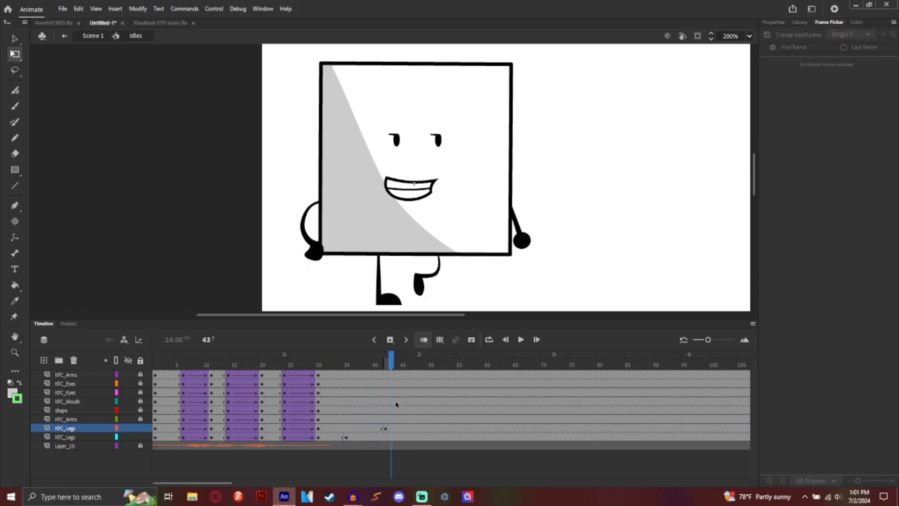
Step: Set the frame 42 leg keyframe's looping to Loop and play to check both legs walking
click(383, 428)
click(850, 34)
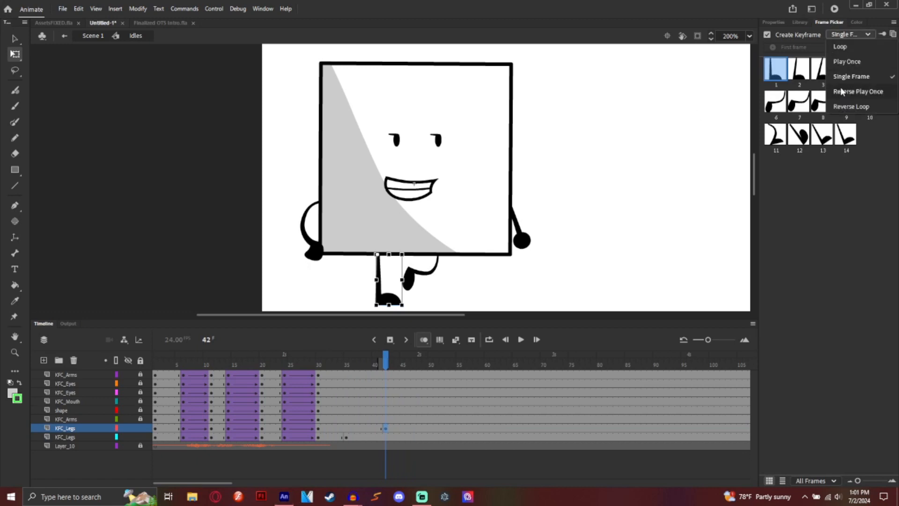
click(853, 63)
click(520, 340)
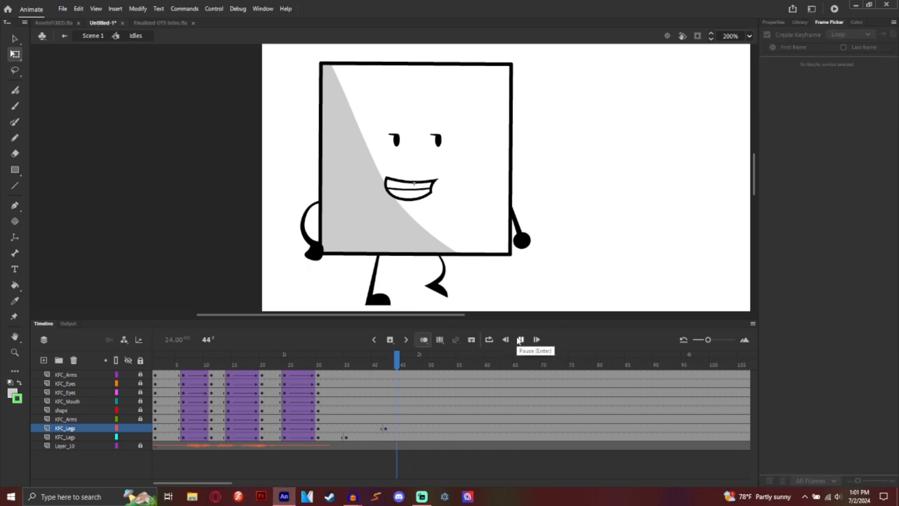
click(520, 339)
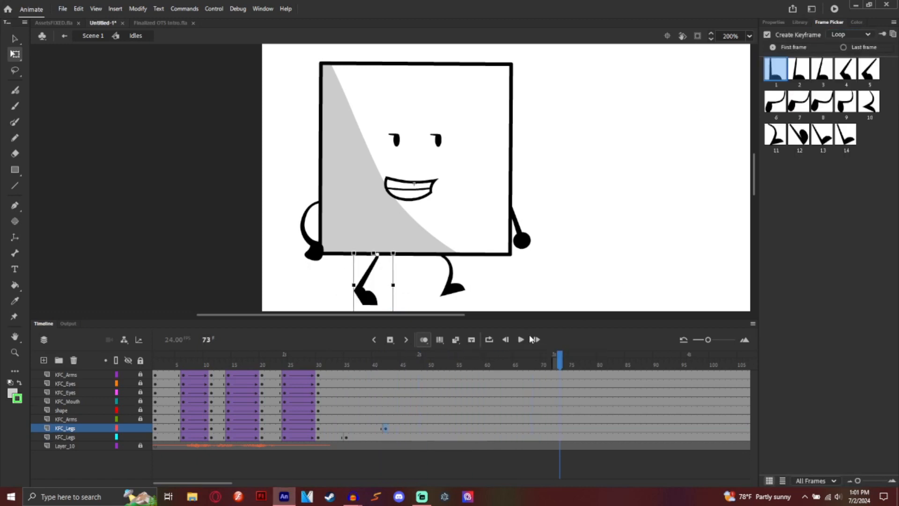
Step: Add keyframes at frame 77 on both KFC_Legs layers, then clear the upper one
click(523, 343)
click(523, 343)
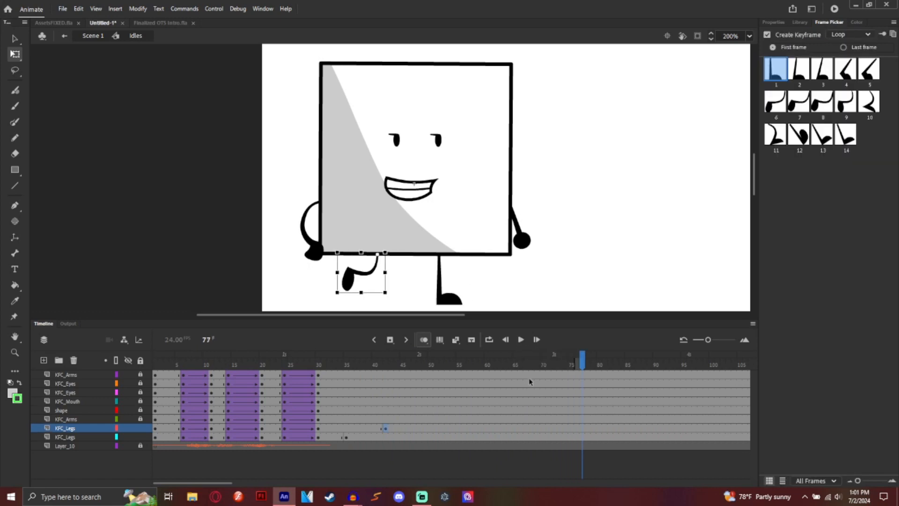
right_click(583, 428)
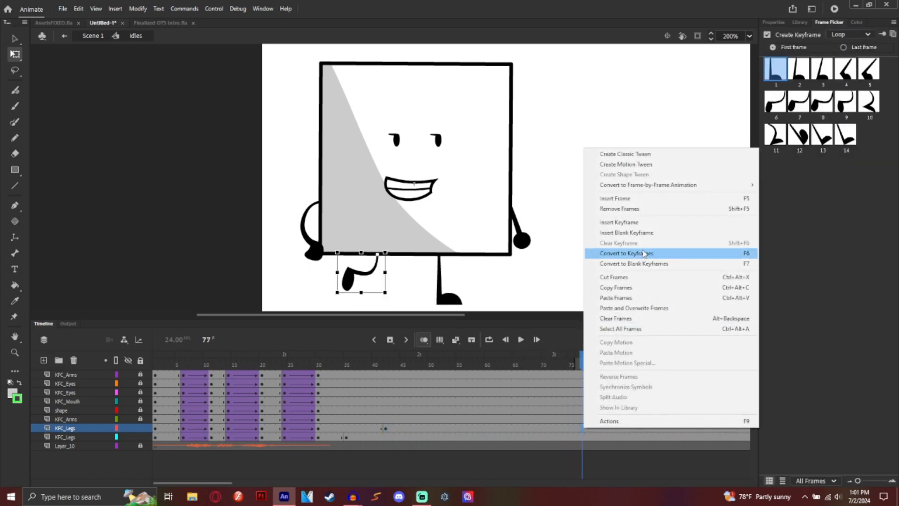
click(618, 222)
right_click(583, 436)
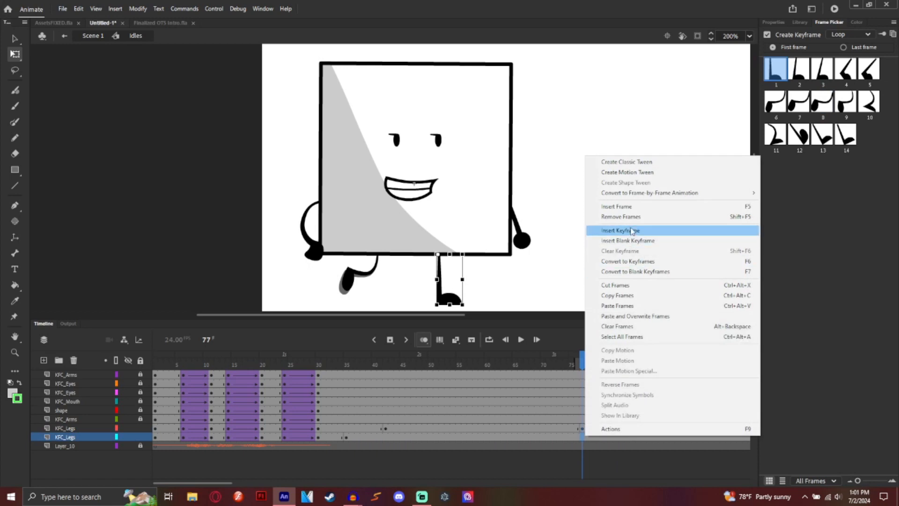
click(618, 230)
right_click(583, 428)
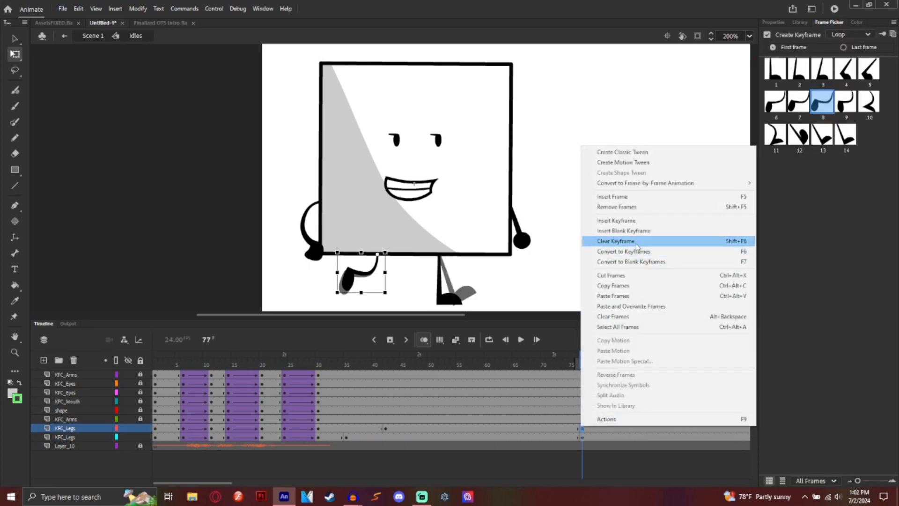
click(619, 241)
Step: Set the lower leg's frame 77 keyframe to Single Frame and play from there
click(583, 437)
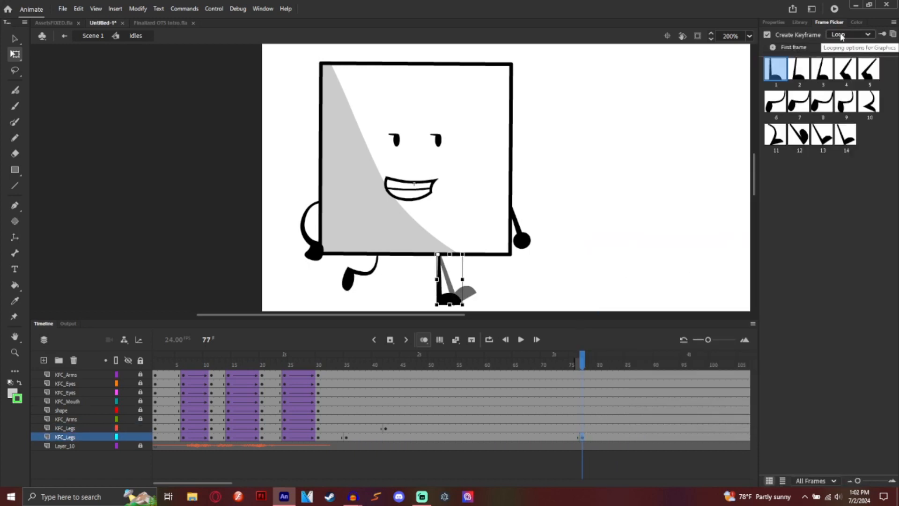
click(851, 34)
click(840, 77)
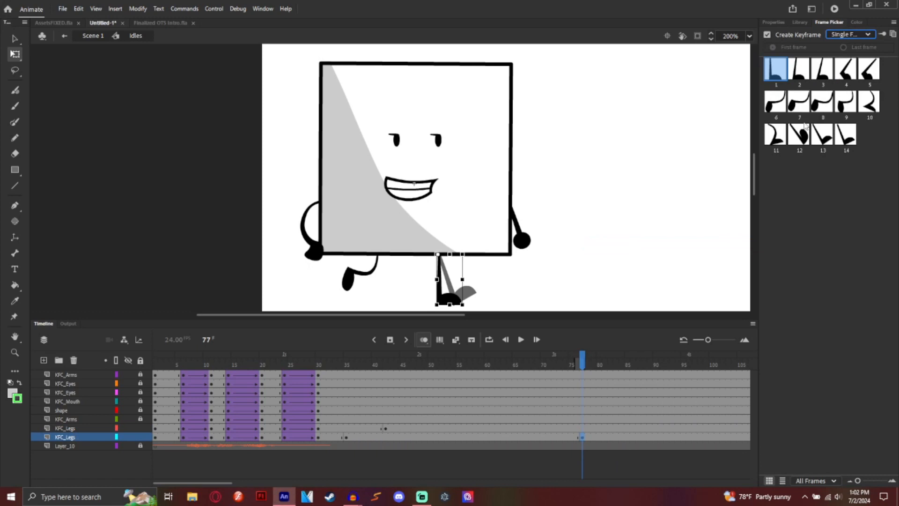
click(521, 340)
Step: Add a leg keyframe at frame 84 set to Single Frame, then scrub back through the animation
drag(627, 364, 623, 366)
right_click(622, 427)
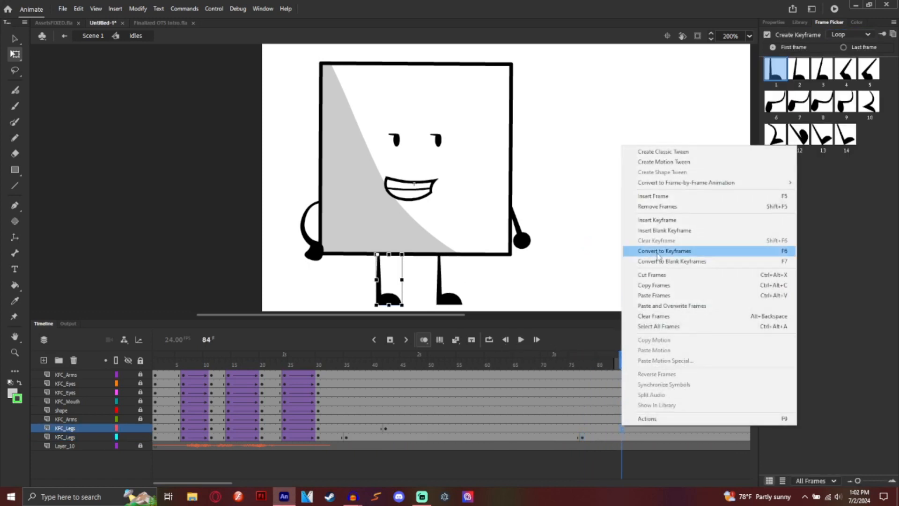
click(665, 224)
click(851, 34)
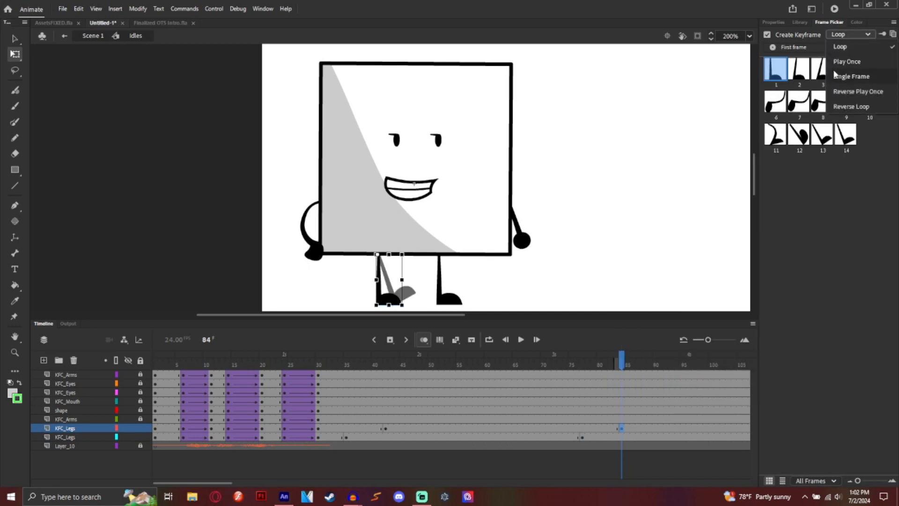
click(839, 73)
click(536, 364)
drag(536, 364, 153, 349)
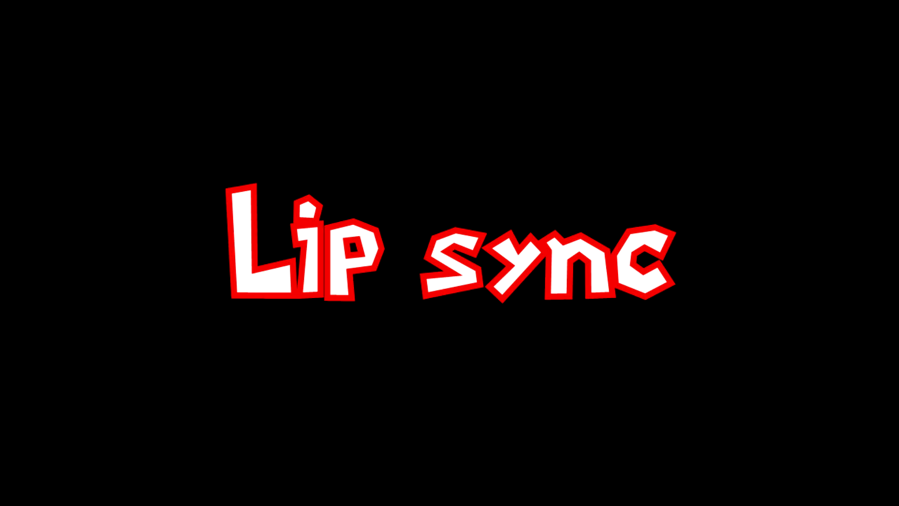
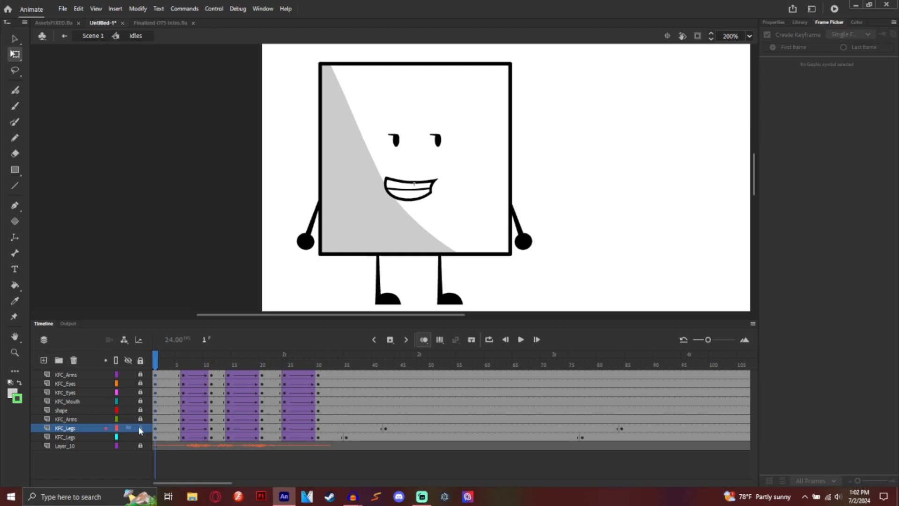
Step: Swap the frame 6 mouth on KFC_Mouth for Frame Picker thumbnail 27, the red open mouth
click(173, 385)
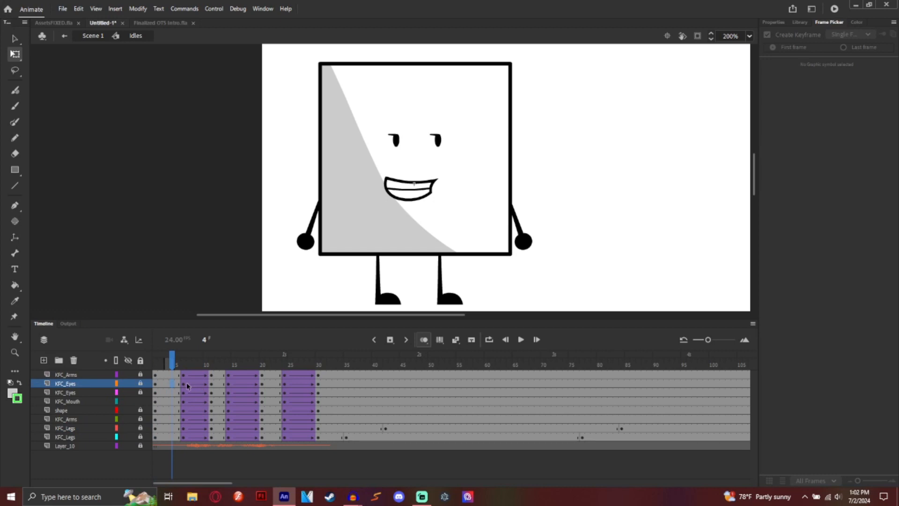
click(183, 385)
click(183, 402)
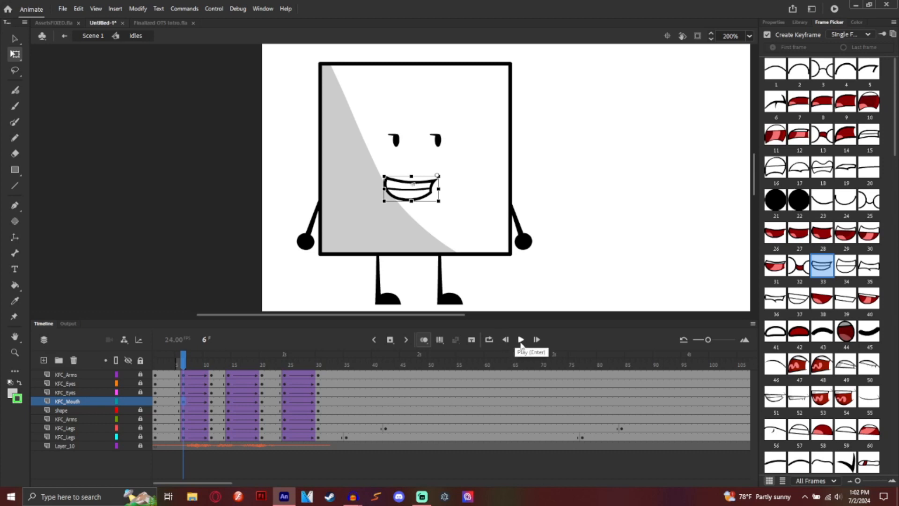
click(521, 341)
click(184, 402)
click(791, 239)
click(189, 402)
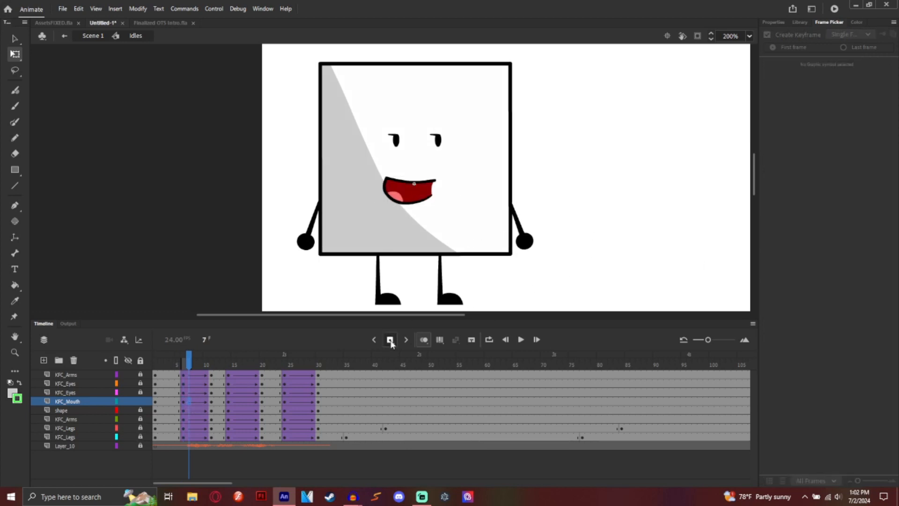
Step: Insert KFC_Mouth keyframes at frames 7, 9 and 10 with mouth poses 28, 27 and 31
right_click(186, 406)
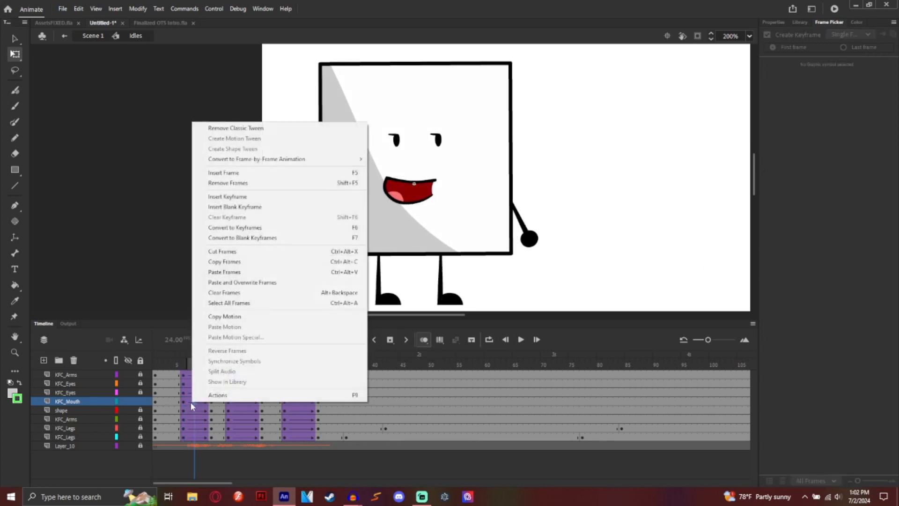
click(285, 197)
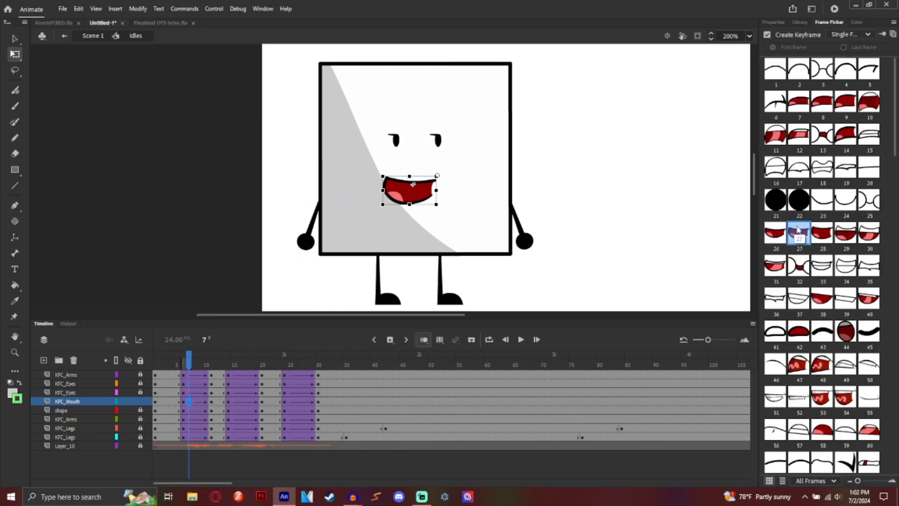
click(822, 232)
click(201, 402)
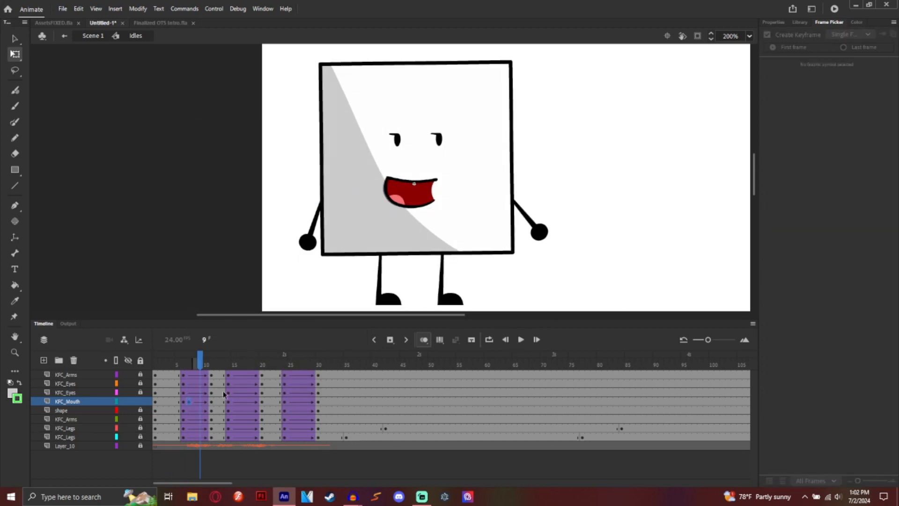
click(391, 340)
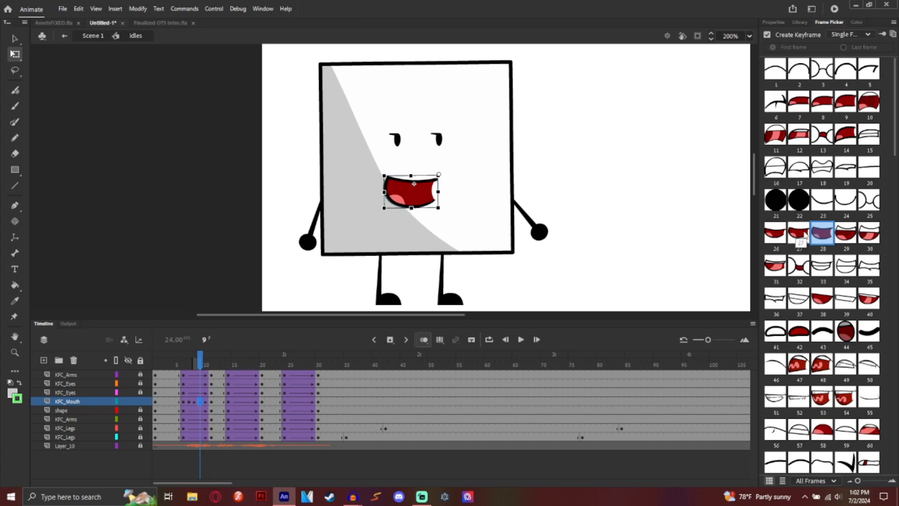
click(800, 236)
right_click(205, 402)
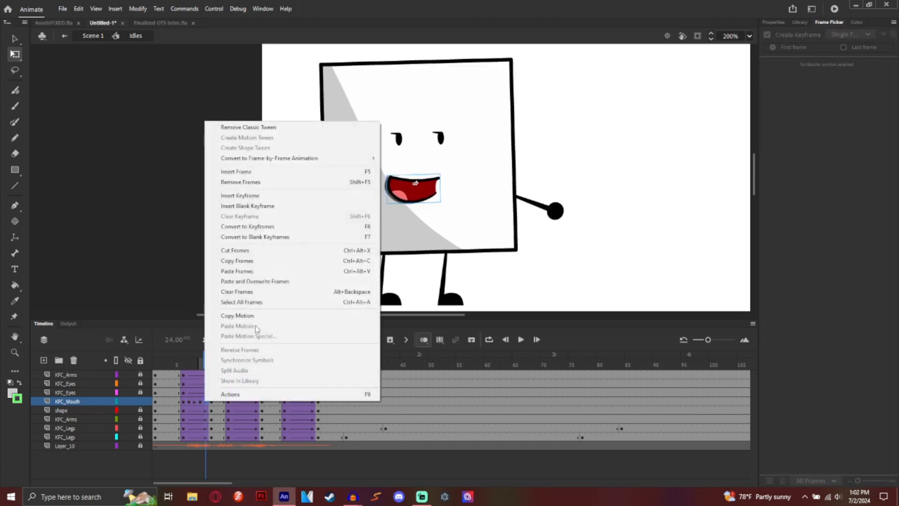
click(253, 195)
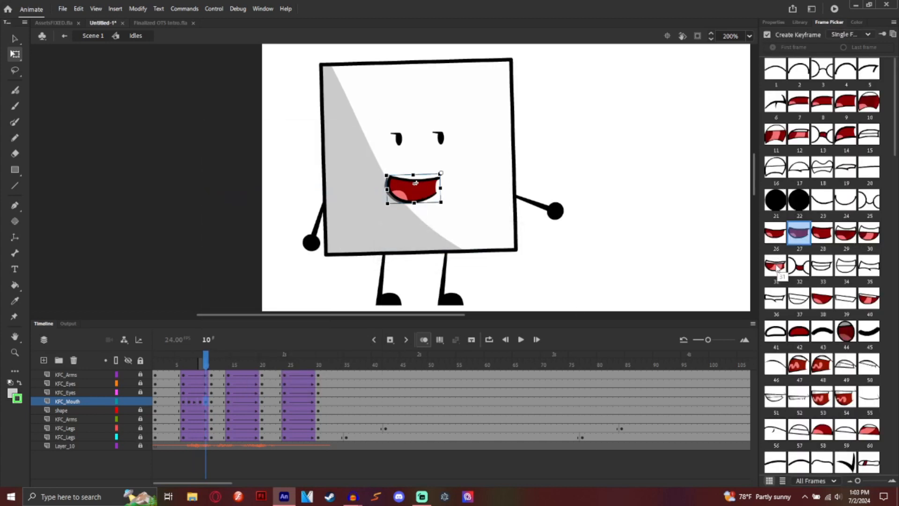
click(775, 268)
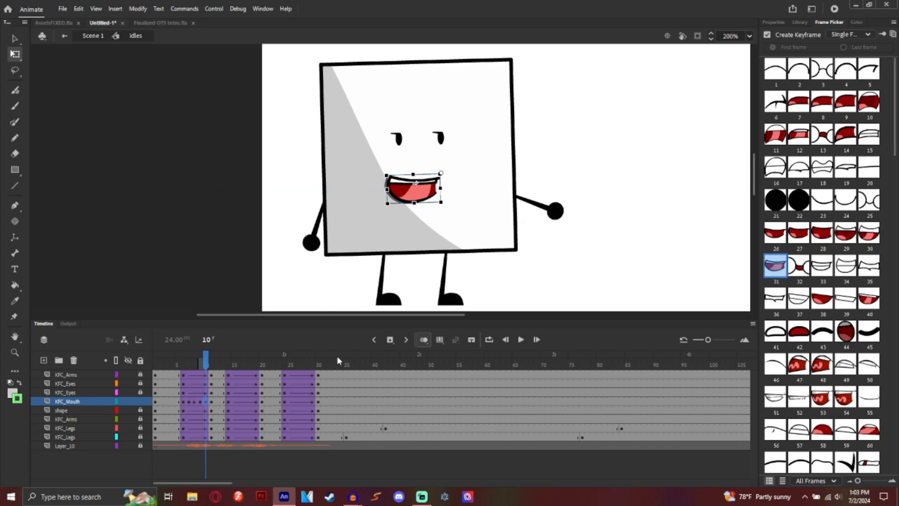
Step: Select KFC_Mouth frames 16 to 19 and view their frame options, then rewind to the start
drag(227, 404, 253, 402)
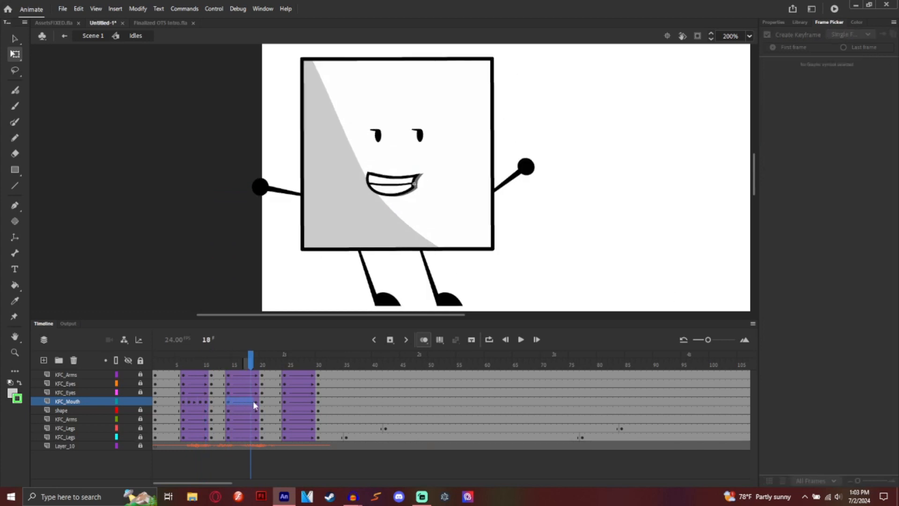
right_click(257, 402)
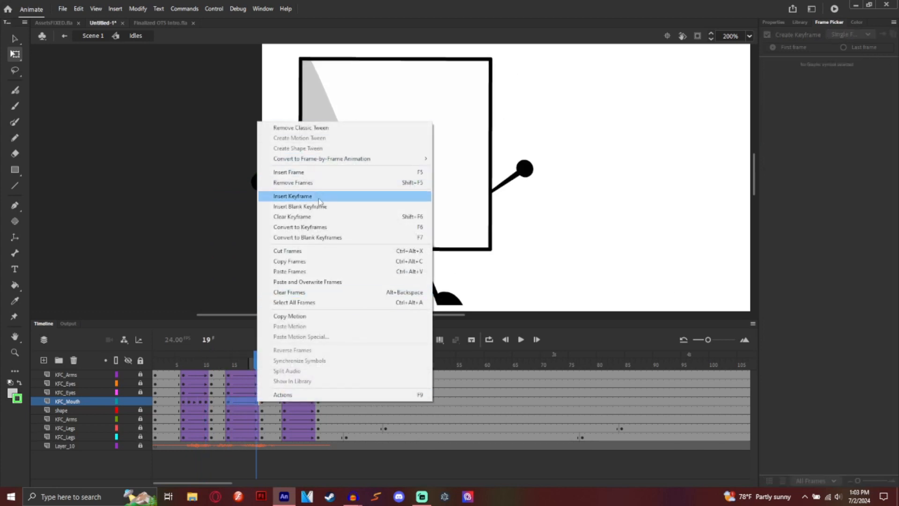
mouse_move(327, 162)
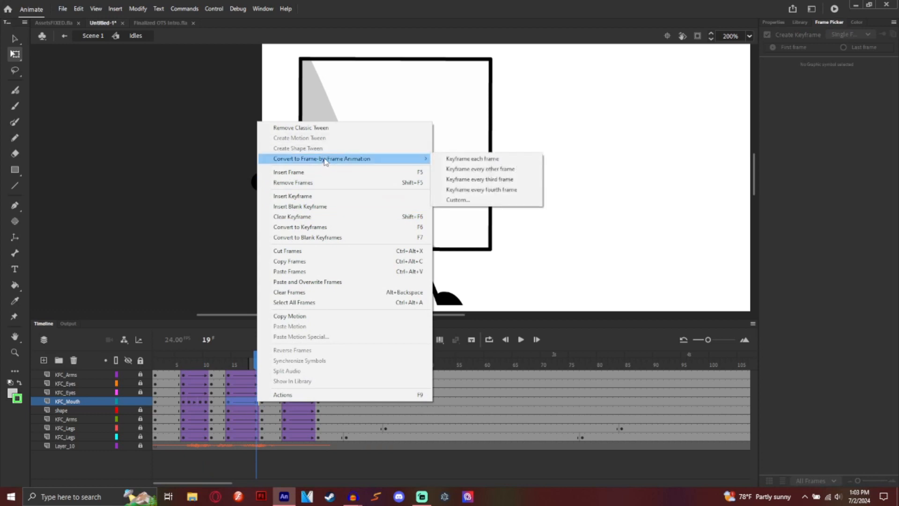
click(209, 402)
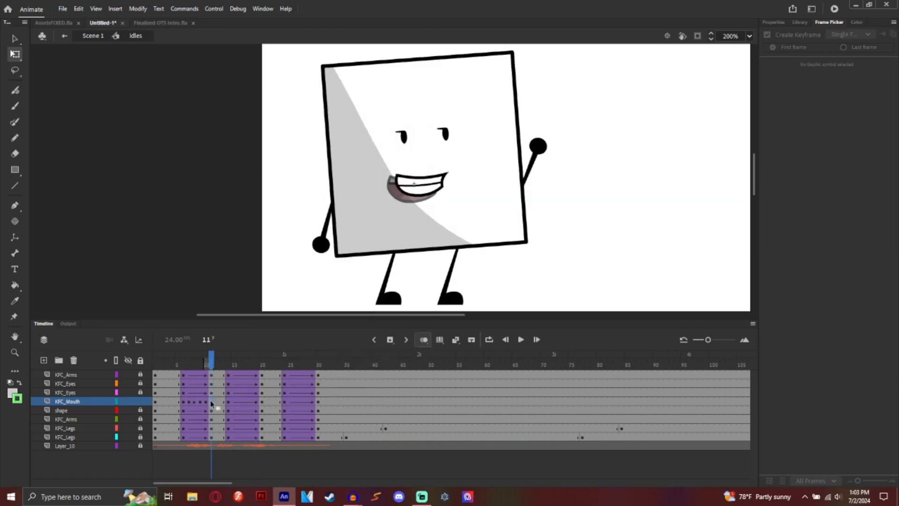
click(161, 361)
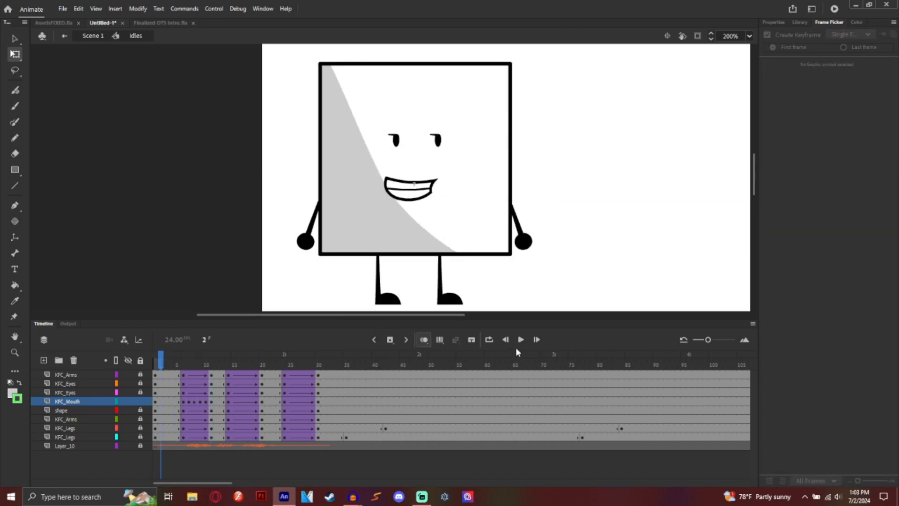
Step: Preview the idle, then set the frame 13 mouth to the red open pose 26
click(522, 341)
click(522, 341)
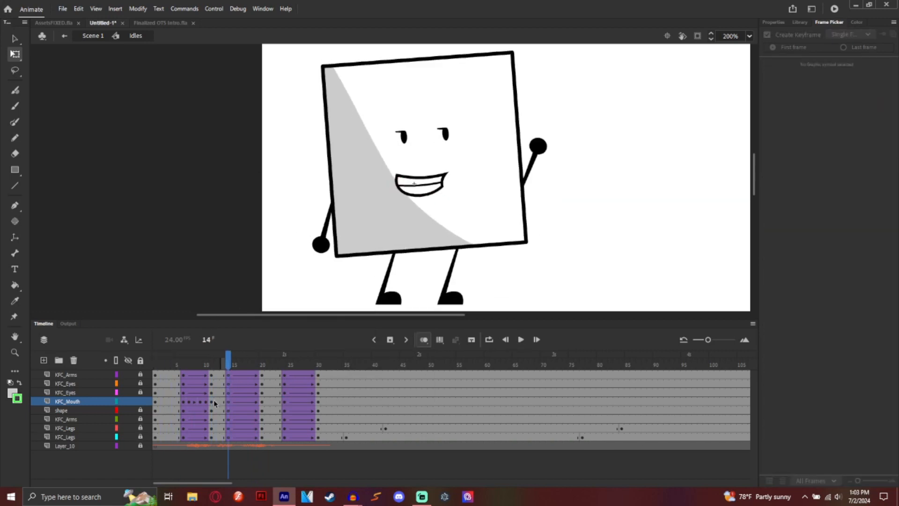
click(221, 402)
click(775, 232)
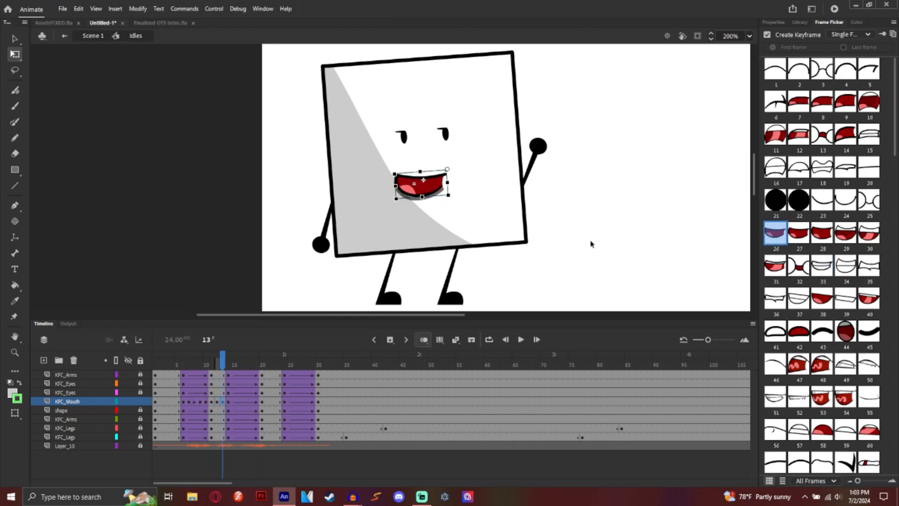
Step: Set the frames 16–19 mouths to round O poses 21, 22, 21, then the grin (33)
click(239, 401)
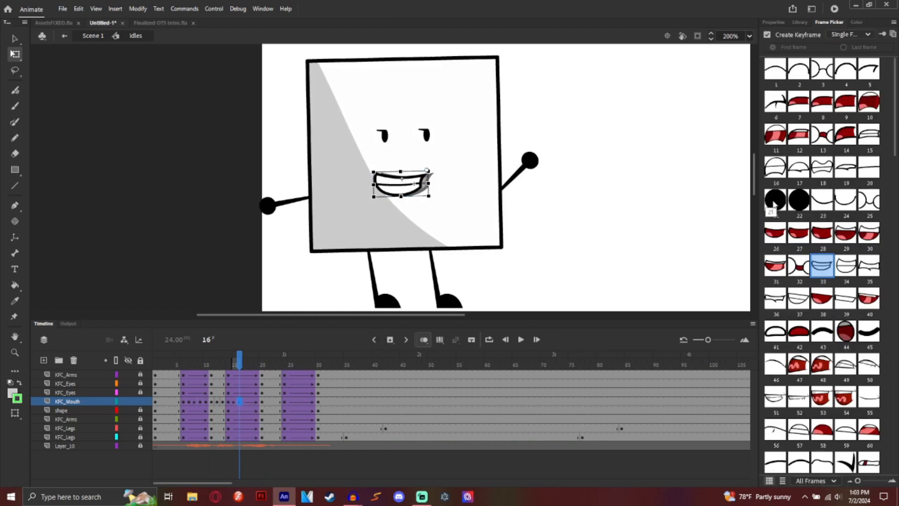
click(775, 201)
click(245, 402)
click(799, 201)
click(251, 402)
click(775, 200)
click(256, 402)
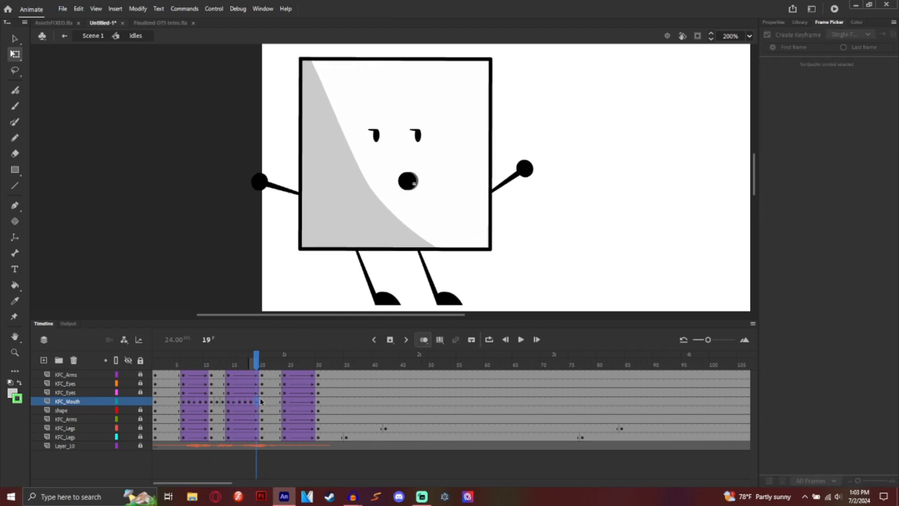
click(822, 265)
Step: Replay from frame 11 and check the mouth poses at frames 15 and 16
click(211, 362)
click(520, 340)
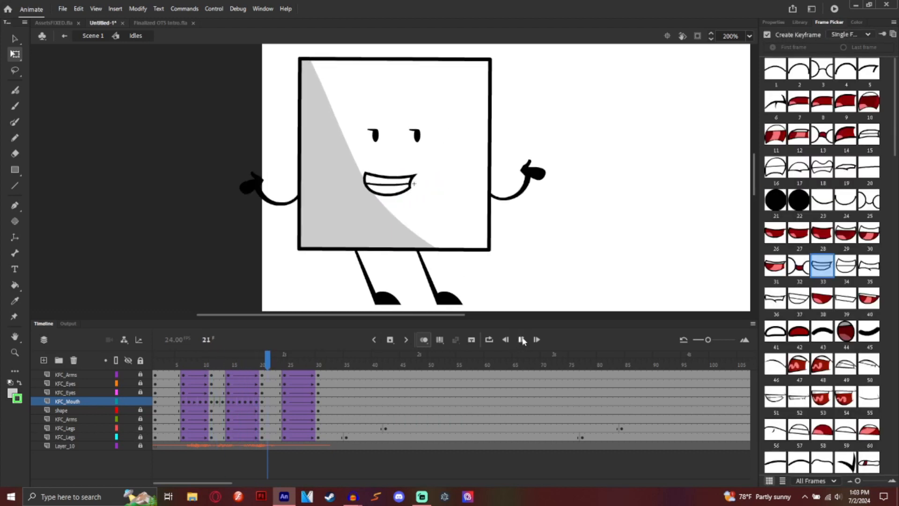
click(236, 402)
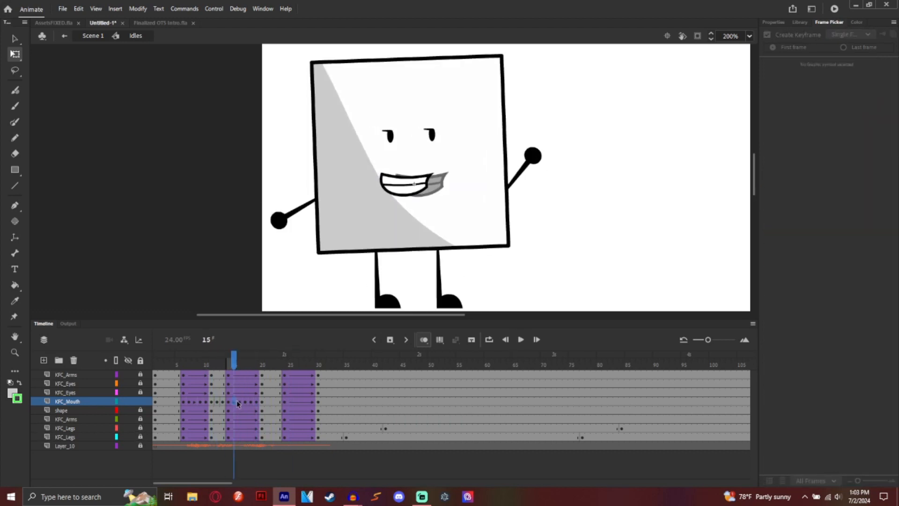
click(237, 402)
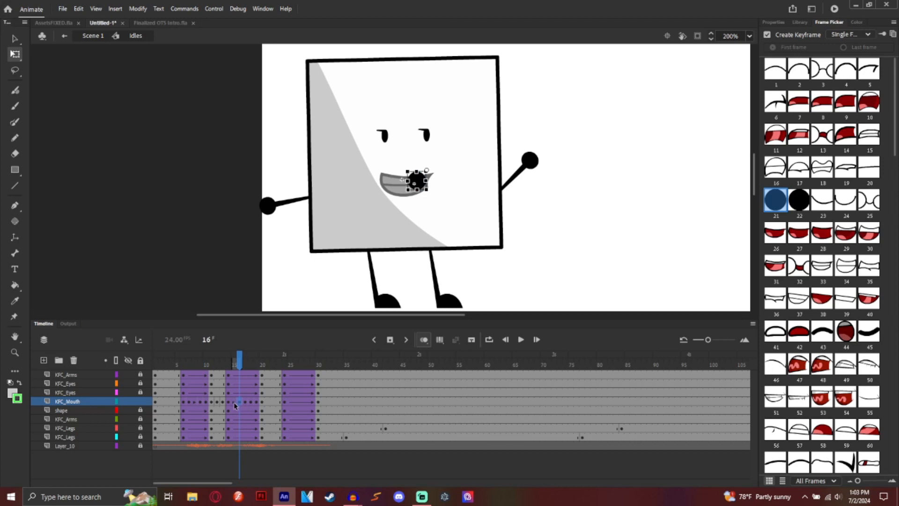
click(235, 402)
click(406, 198)
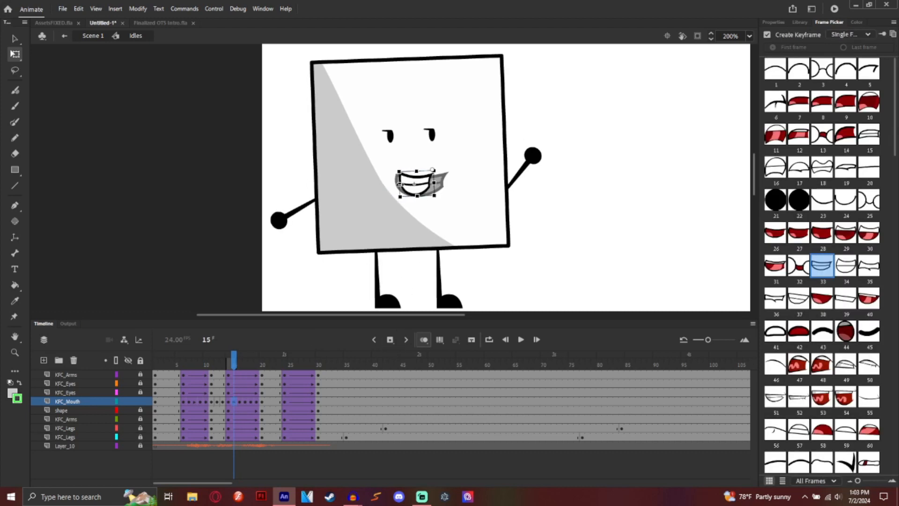
click(521, 339)
Step: Scrub and replay the full idle animation, then exit the Idles symbol back to Scene 1
click(522, 340)
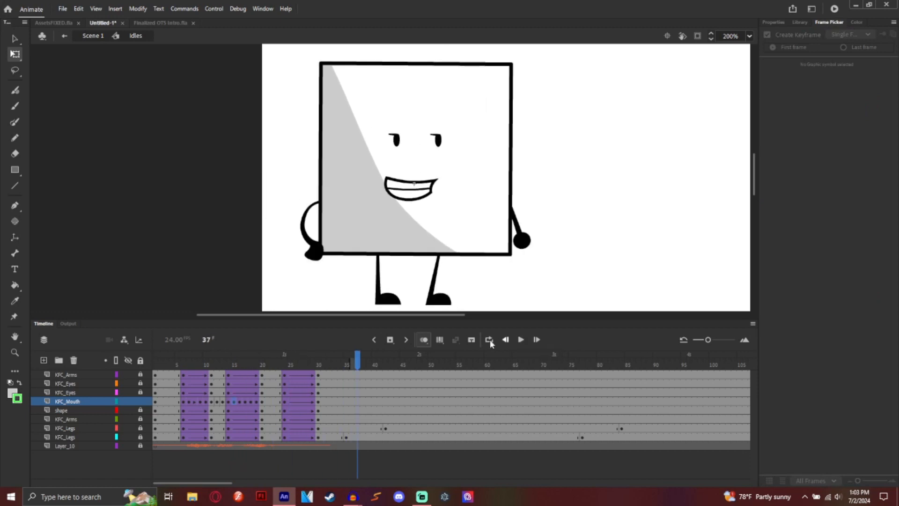
drag(307, 368, 157, 396)
click(526, 340)
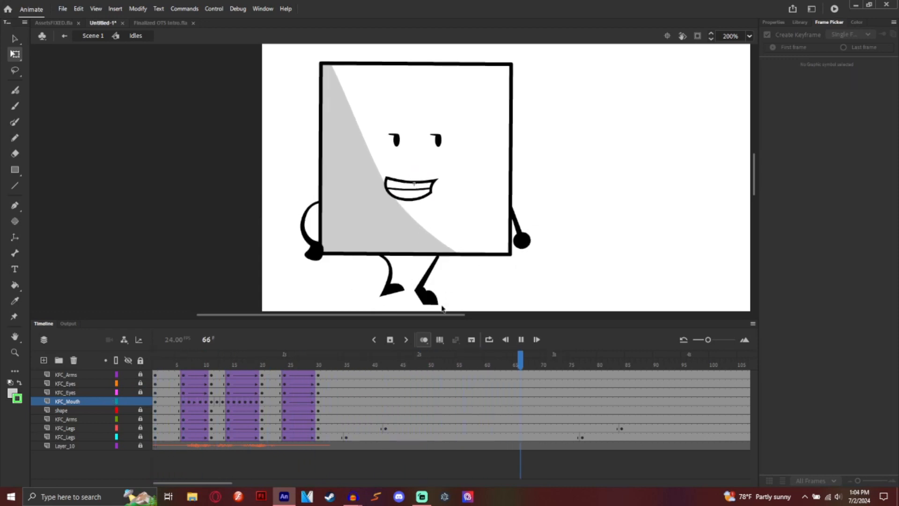
click(520, 340)
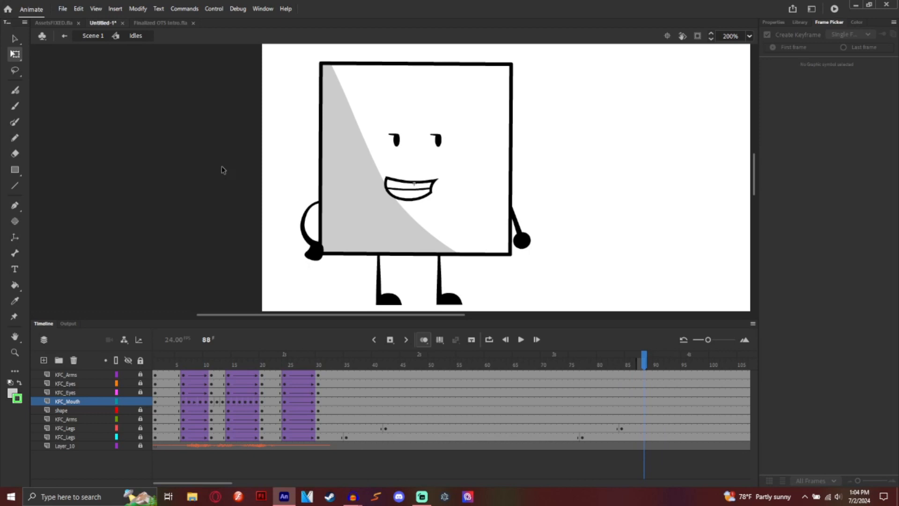
click(64, 38)
Step: Set the stage zoom to 100% and remove the extra frame 59
click(750, 36)
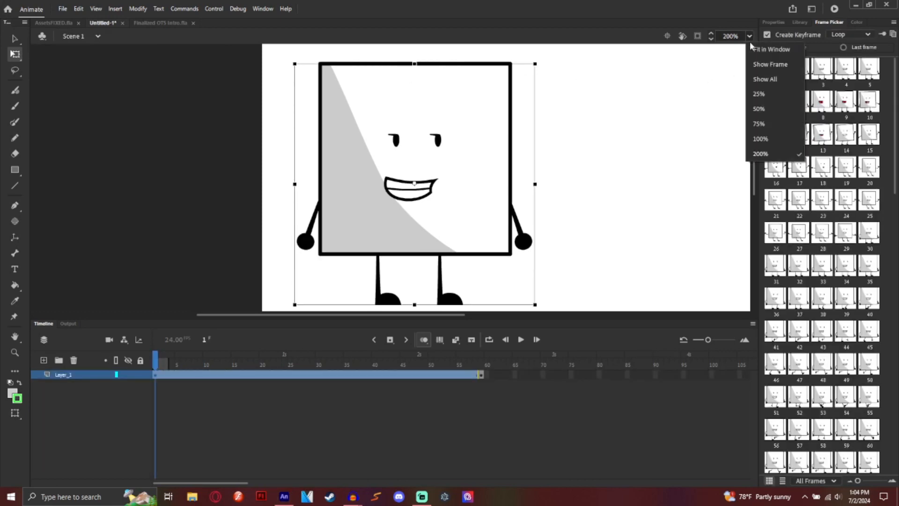
click(761, 139)
right_click(481, 375)
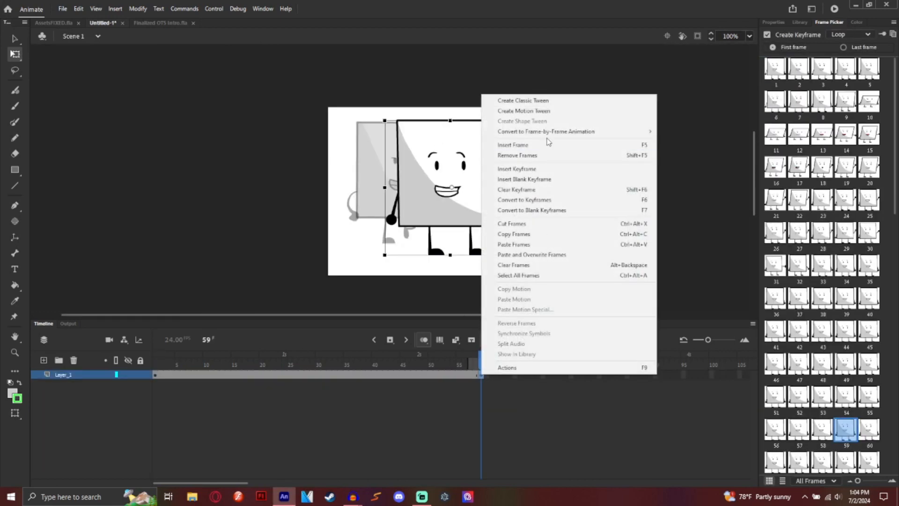
click(539, 152)
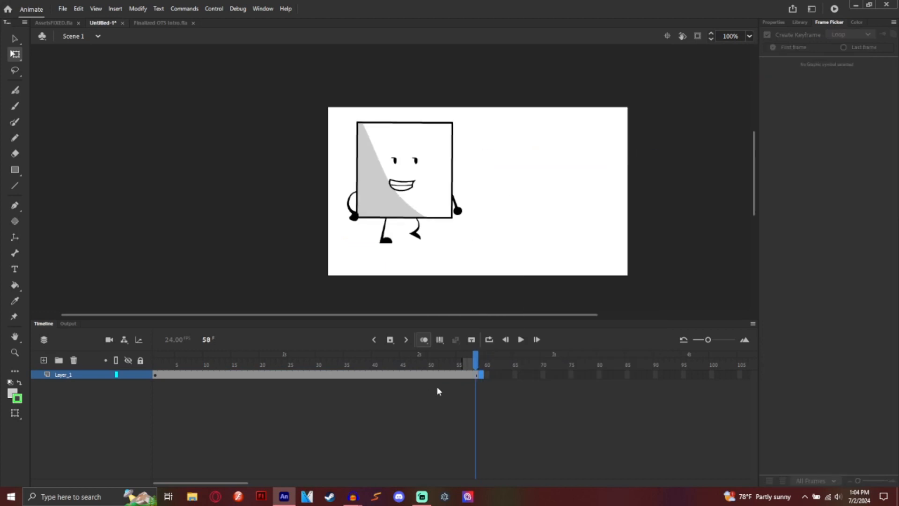
Step: Play the walk from frame 51 and scrub back to inspect the leg poses
click(476, 377)
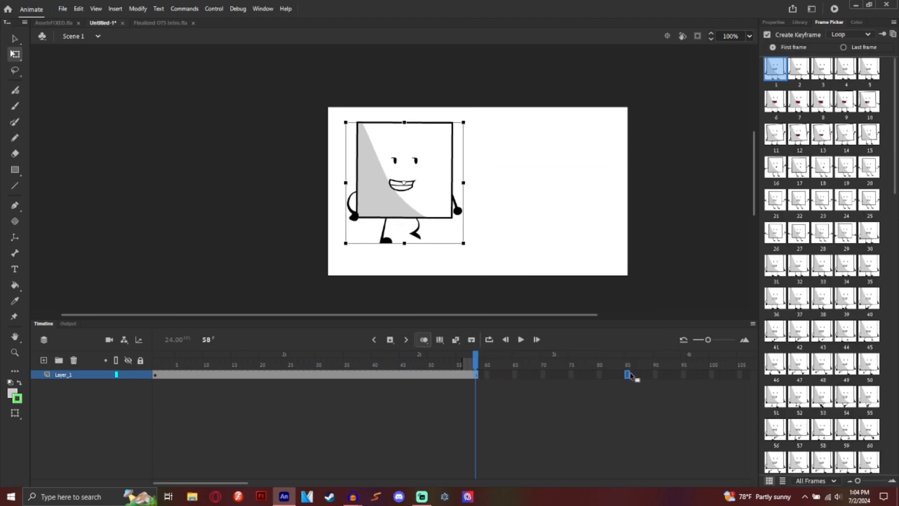
scroll(628, 373, right, 5)
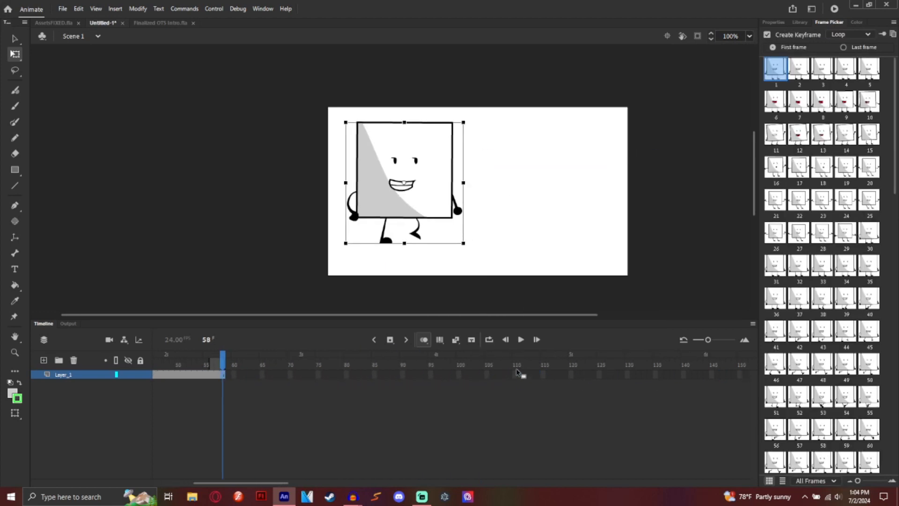
click(181, 352)
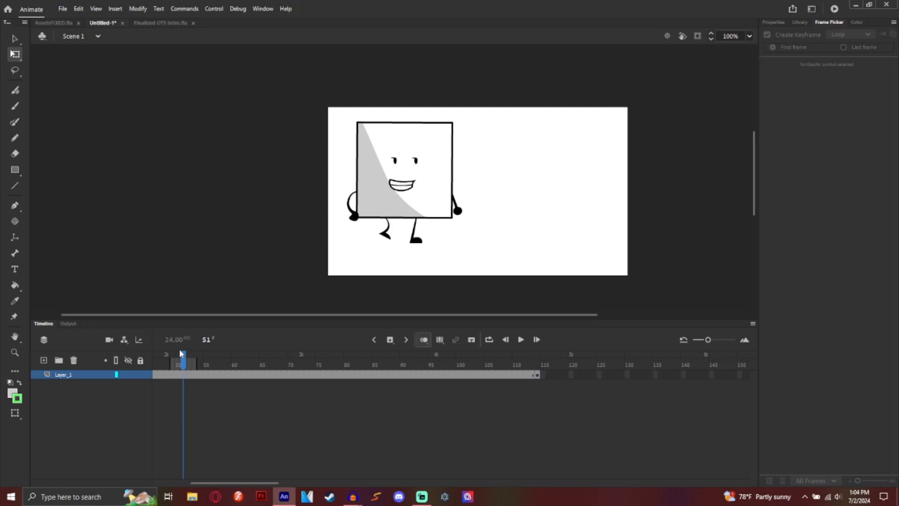
click(522, 343)
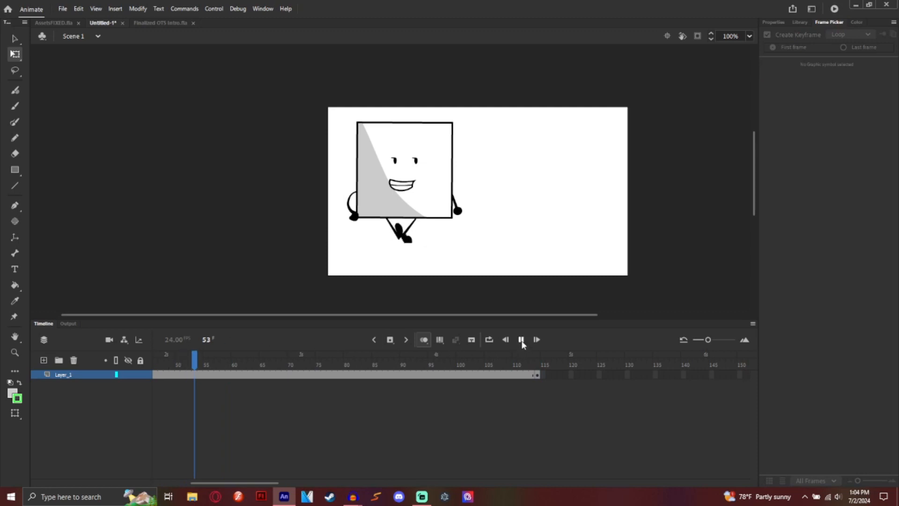
click(521, 340)
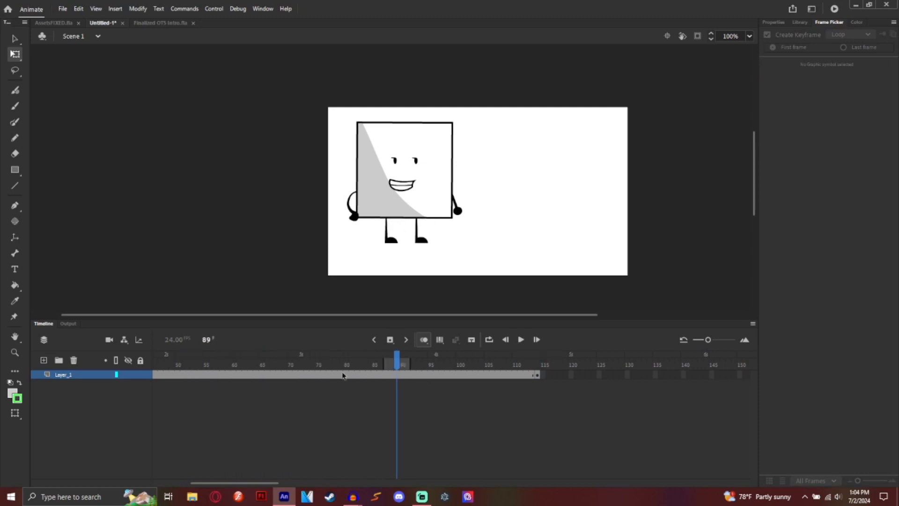
drag(397, 359, 330, 370)
Step: Move the character to the stage's right side at frame 77 and add a classic tween from frame 35
click(428, 197)
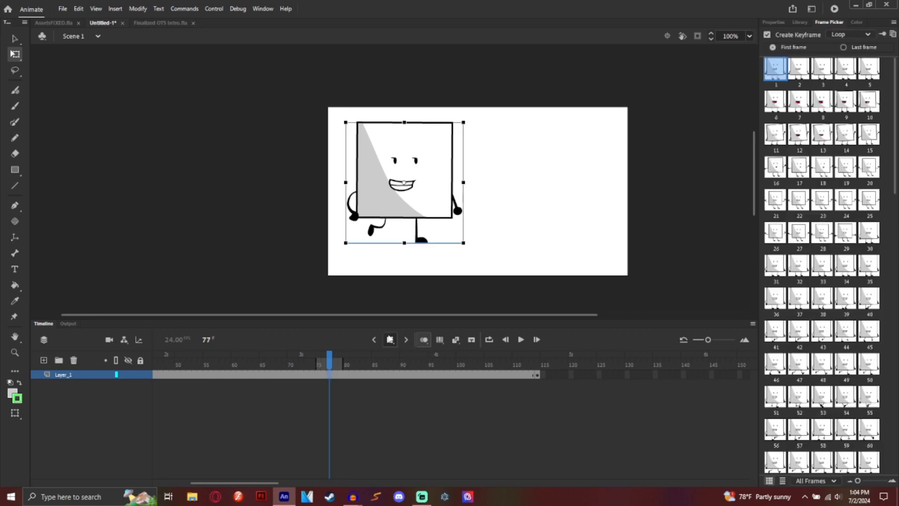
drag(428, 196, 560, 192)
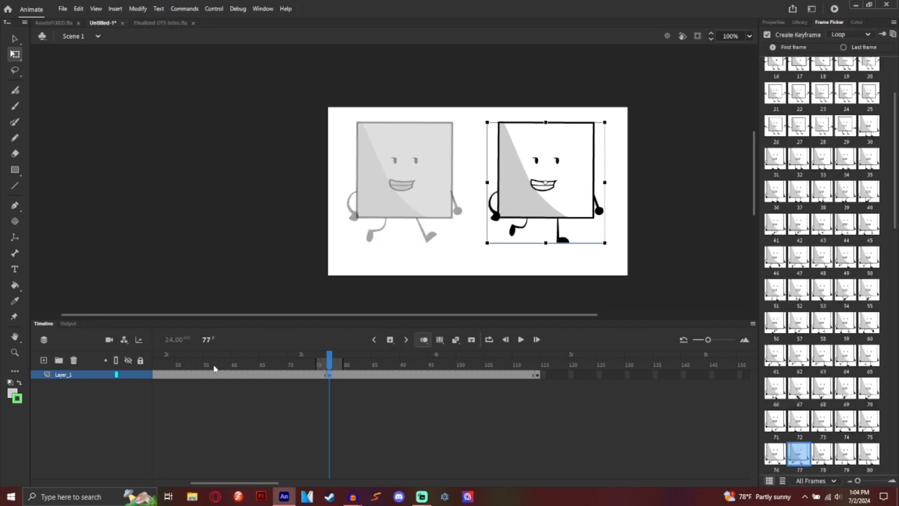
drag(214, 369, 348, 376)
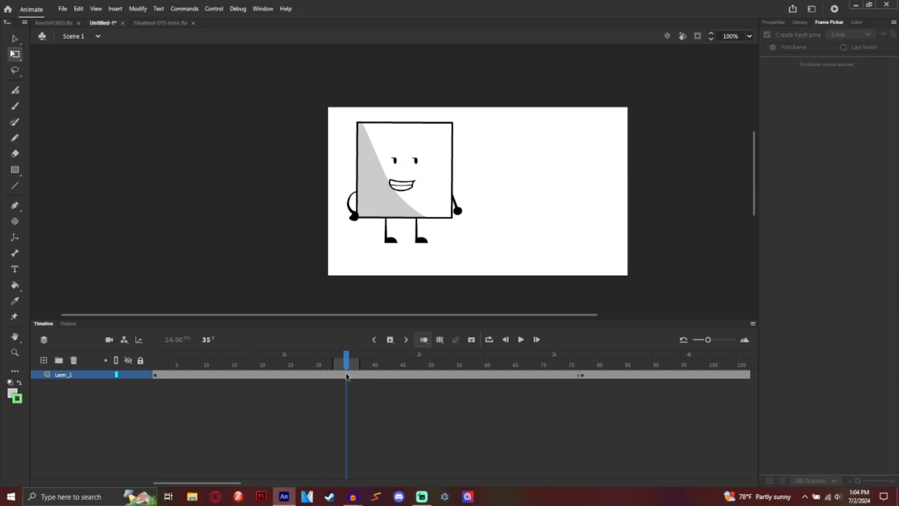
click(397, 340)
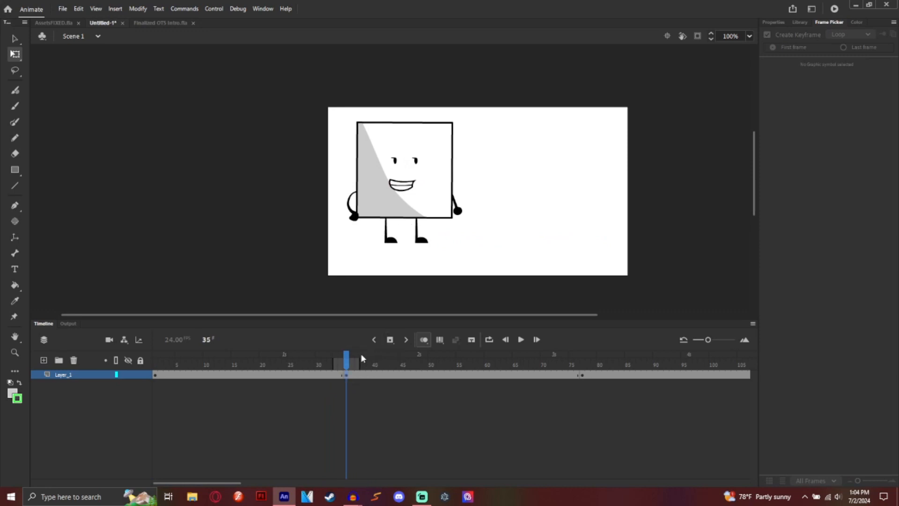
right_click(346, 375)
click(384, 95)
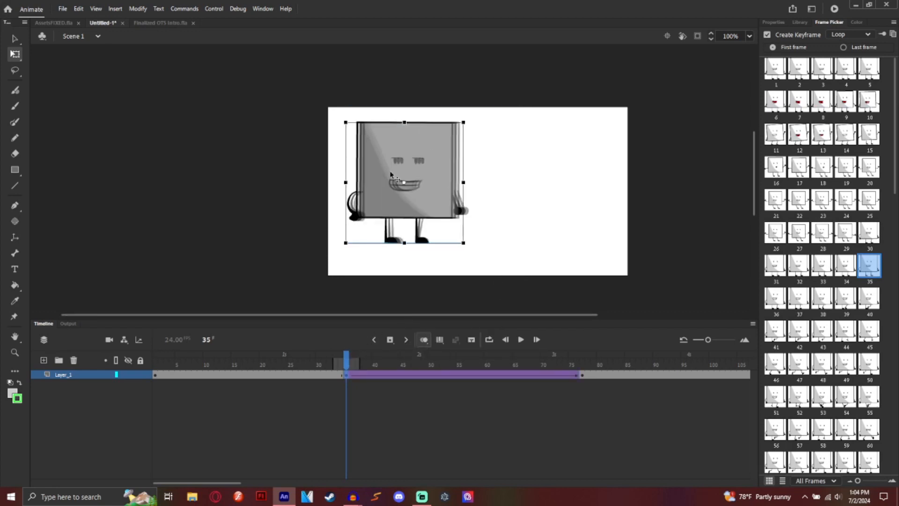
Step: Turn off onion skinning, preview the tween, then clear the frame 35 keyframe to remove it
click(424, 339)
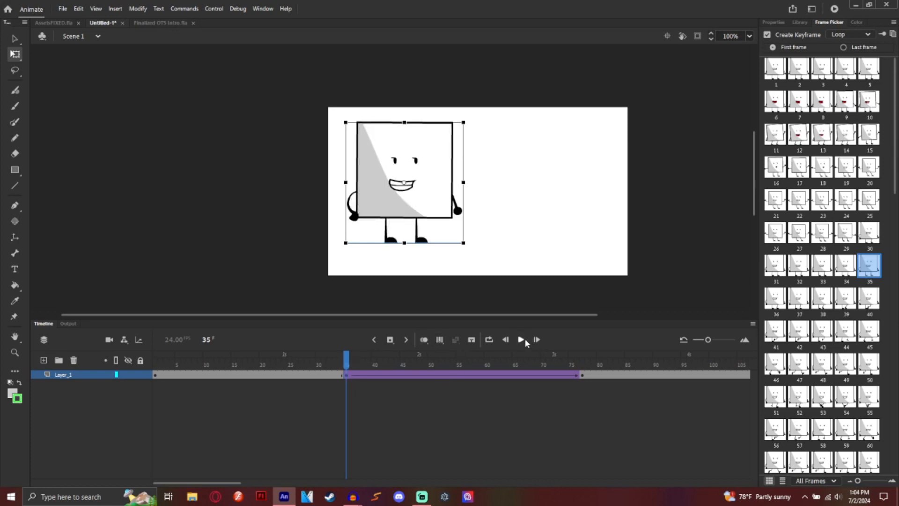
click(521, 340)
click(522, 341)
click(345, 376)
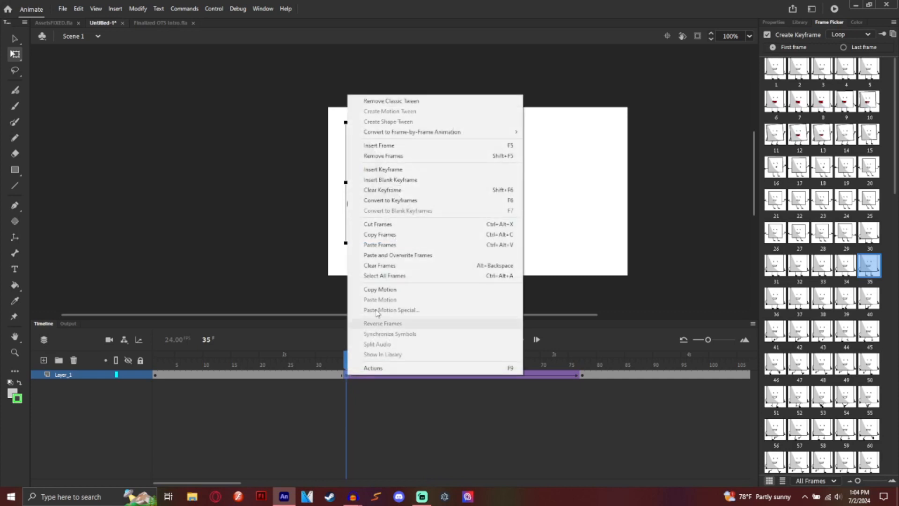
right_click(349, 376)
click(394, 190)
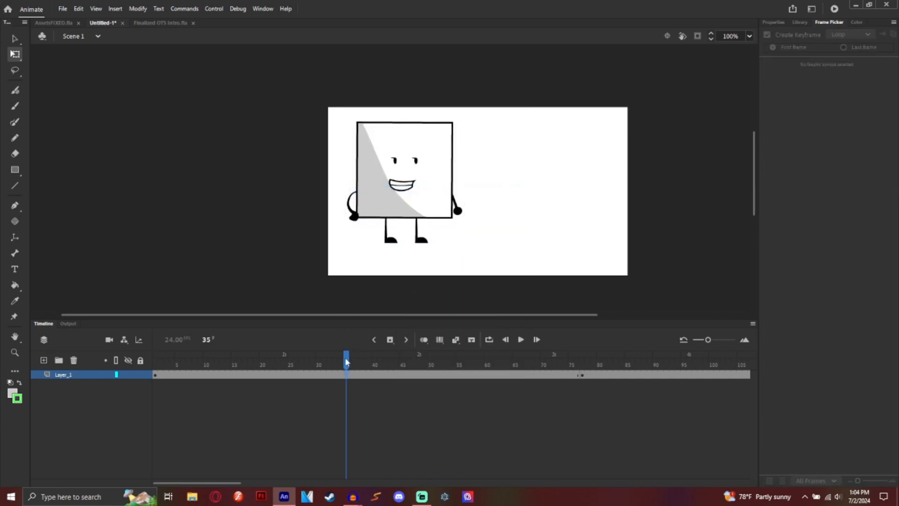
Step: Insert a keyframe at frame 42, create a classic tween from it, and preview the walk
drag(347, 361, 387, 361)
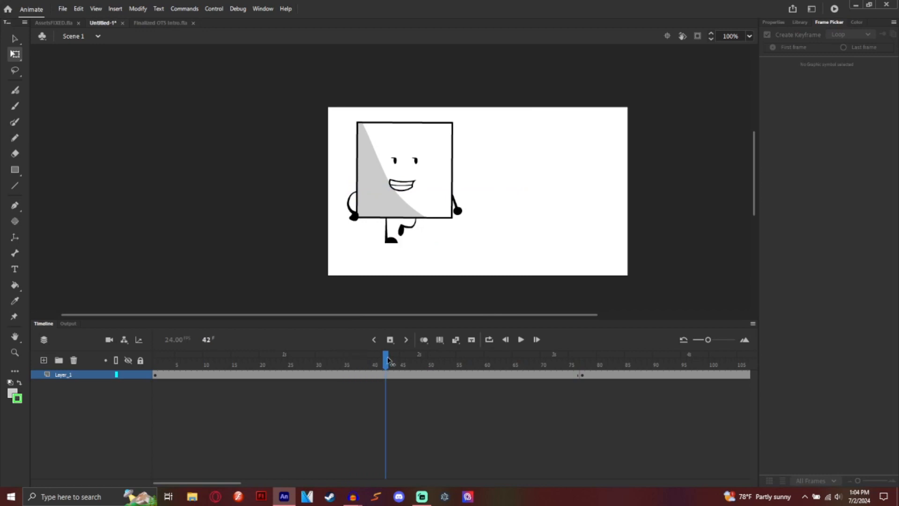
right_click(386, 375)
click(419, 170)
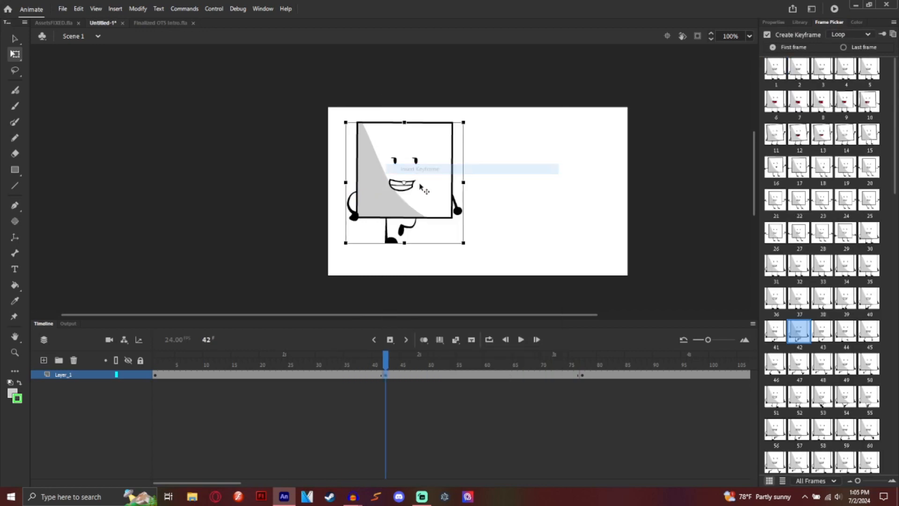
right_click(387, 375)
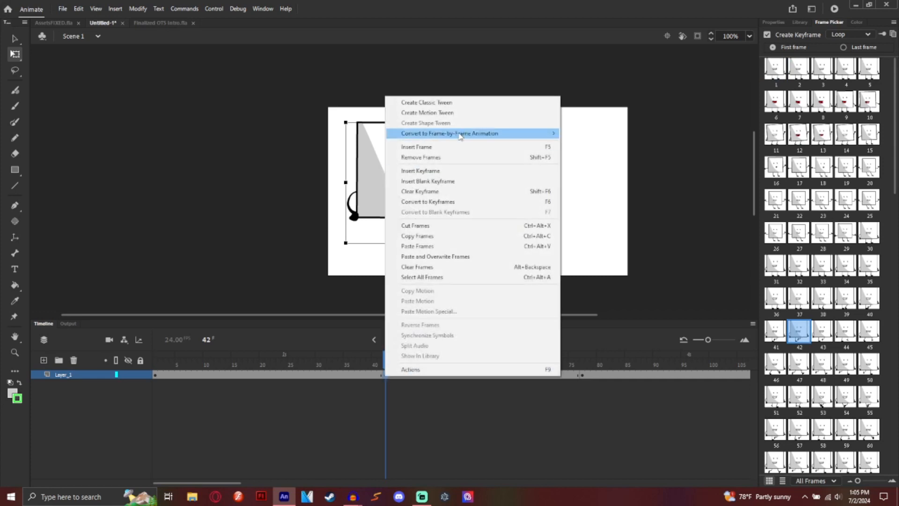
click(422, 101)
click(523, 341)
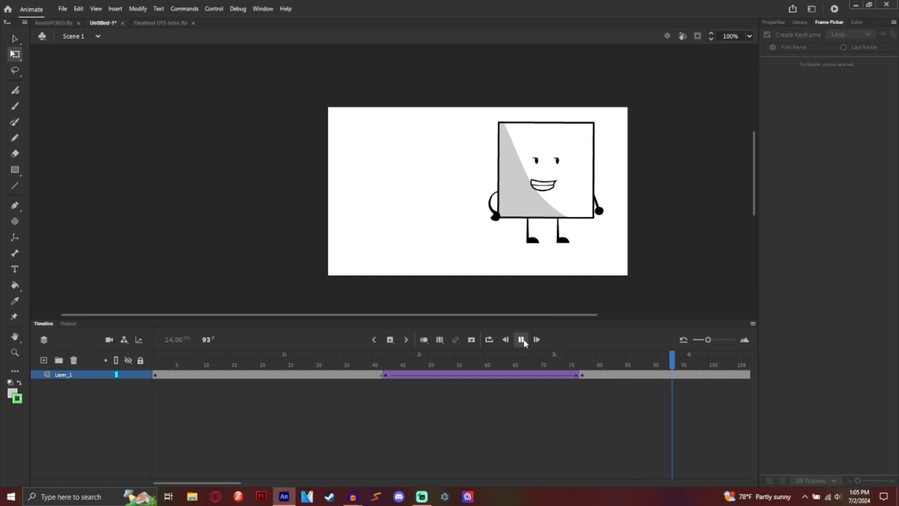
click(524, 342)
drag(559, 360, 94, 333)
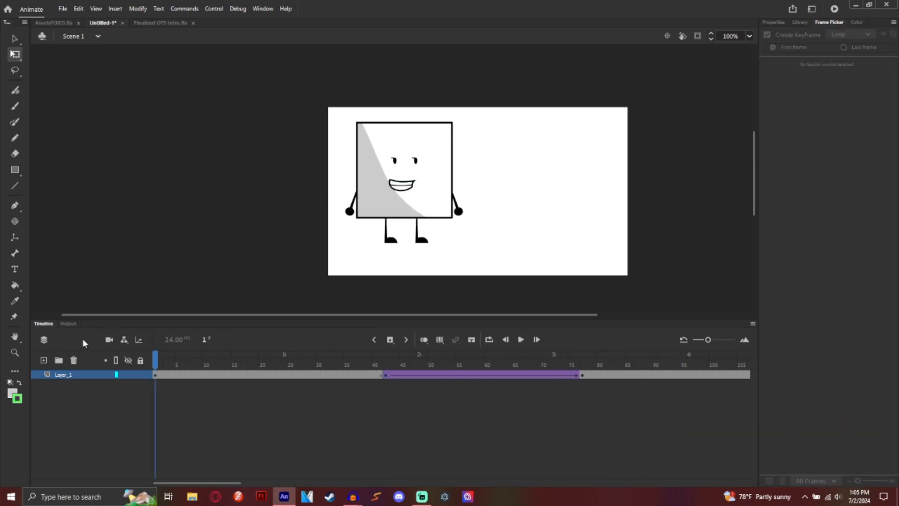
Step: Add Layer_2 below Layer_1 with untitledssss.wav as its sound and play the animation with audio
click(50, 360)
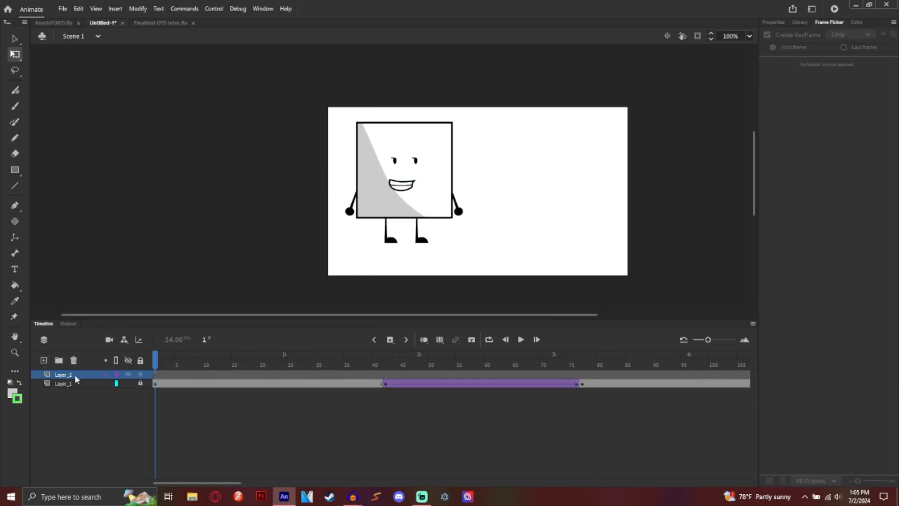
drag(73, 374, 80, 400)
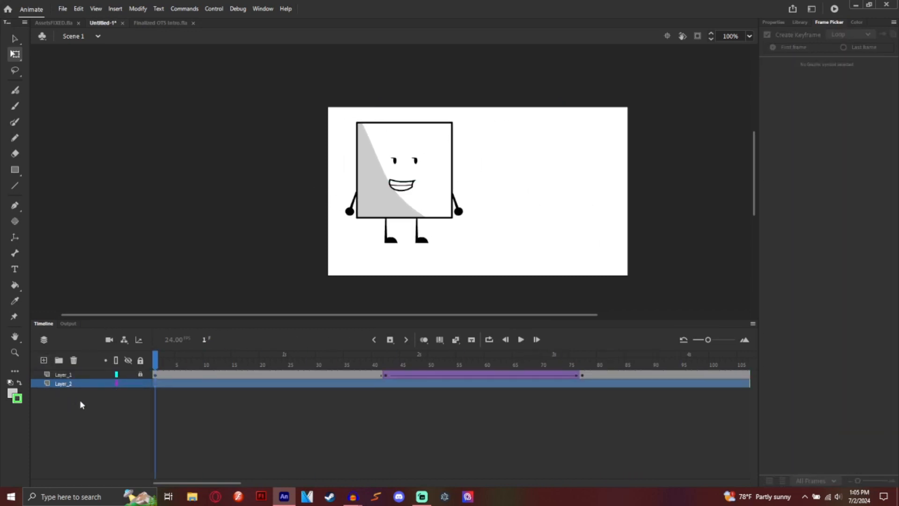
click(780, 24)
click(820, 192)
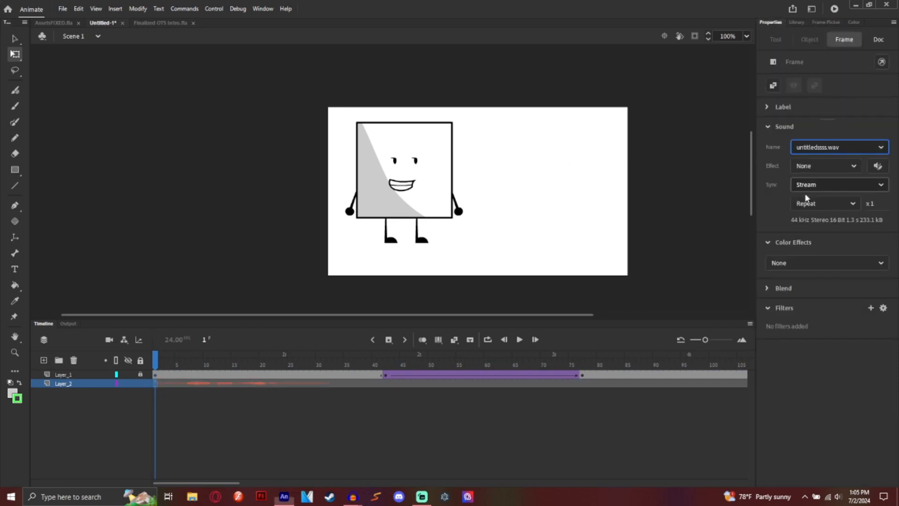
click(519, 340)
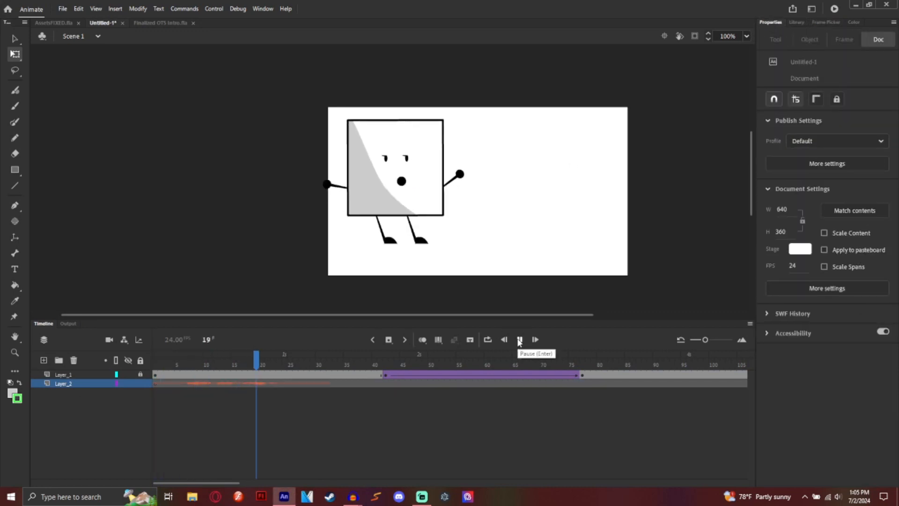
click(520, 340)
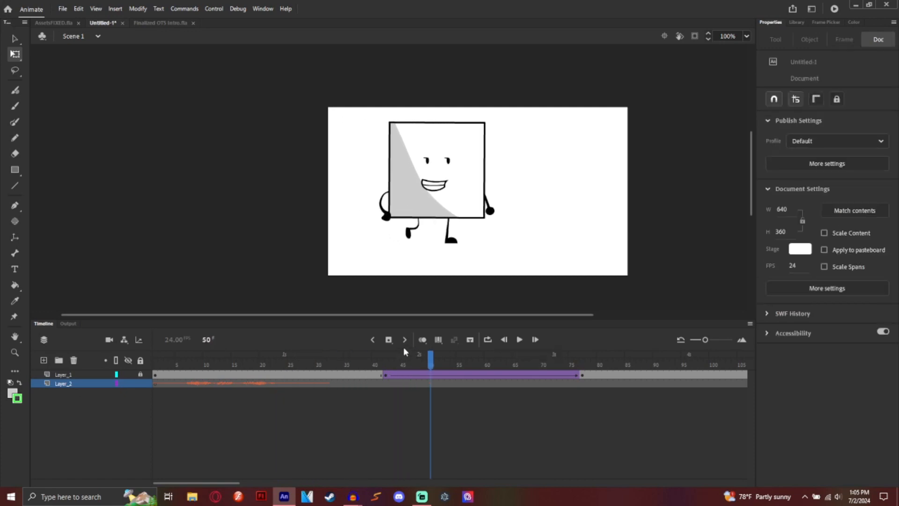
click(520, 340)
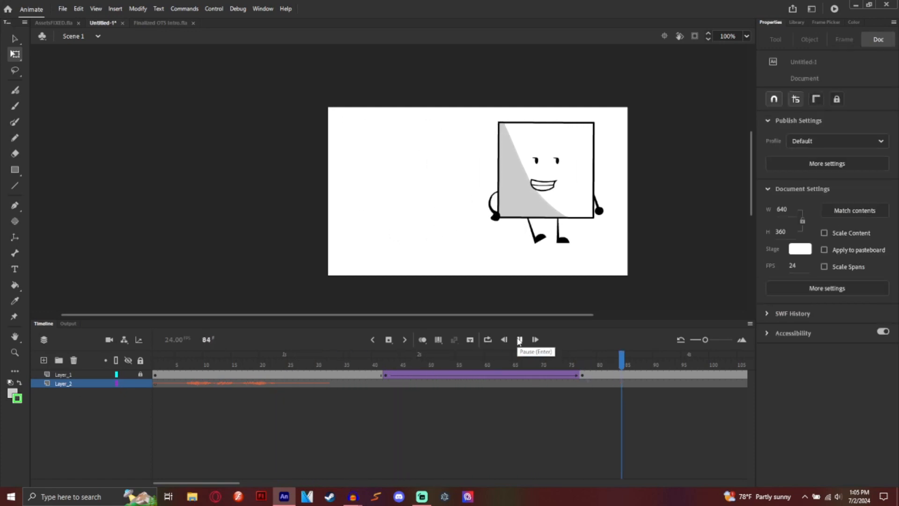